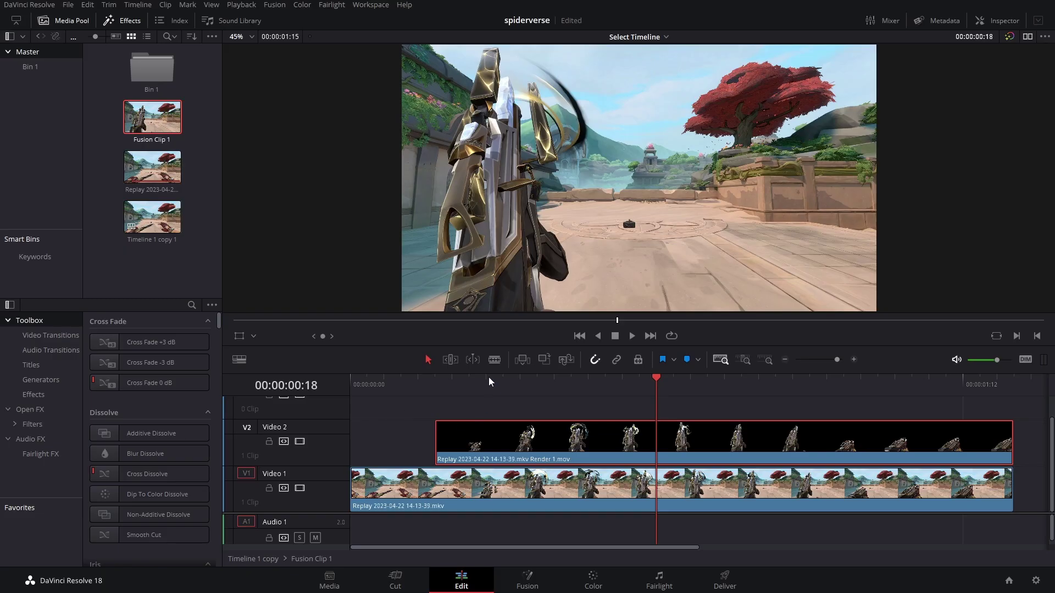
Scrub through the rotoscoped weapon clip with Video 1 disabled, and re-enable the Video 1 track
left_click_drag(489, 377, 662, 383)
left_click(534, 384)
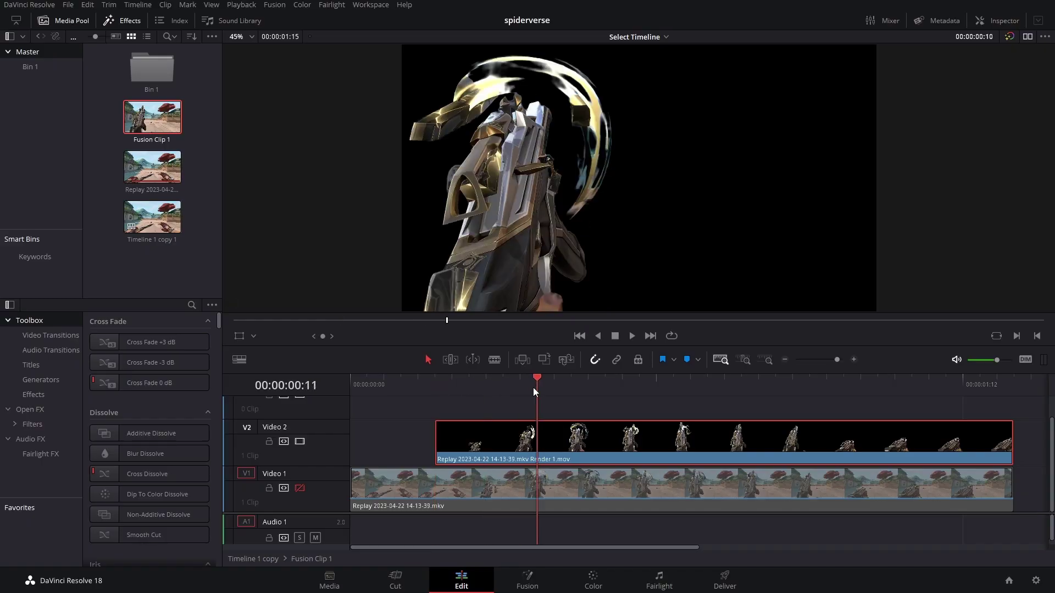
left_click_drag(533, 387, 690, 390)
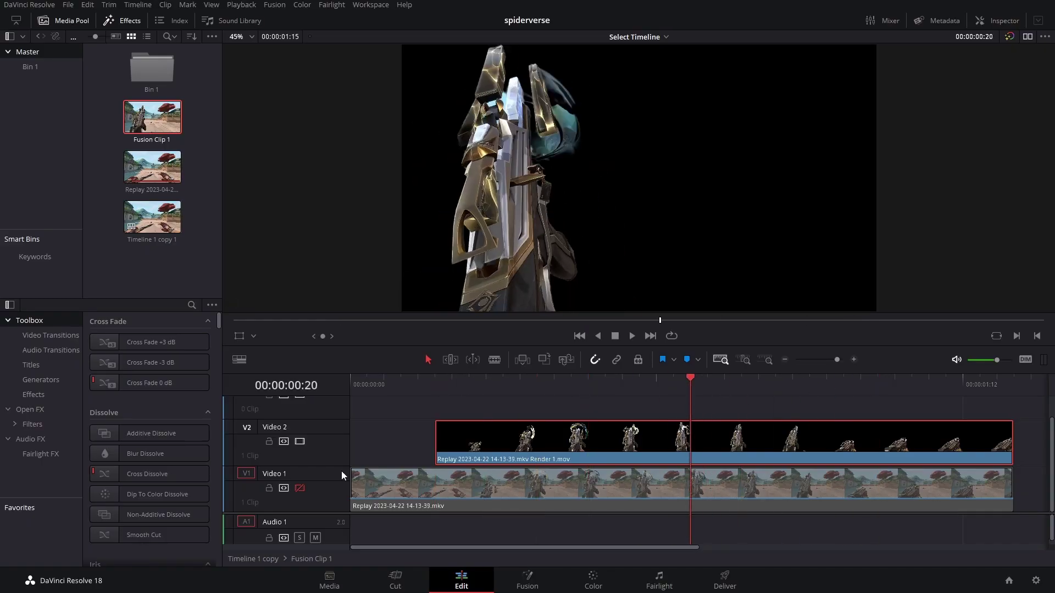
left_click(300, 488)
Combine the stacked clips on Video 1 and Video 2 into a Fusion clip and open it on the Fusion page
left_click_drag(355, 387, 860, 385)
left_click_drag(398, 421, 488, 490)
right_click(489, 489)
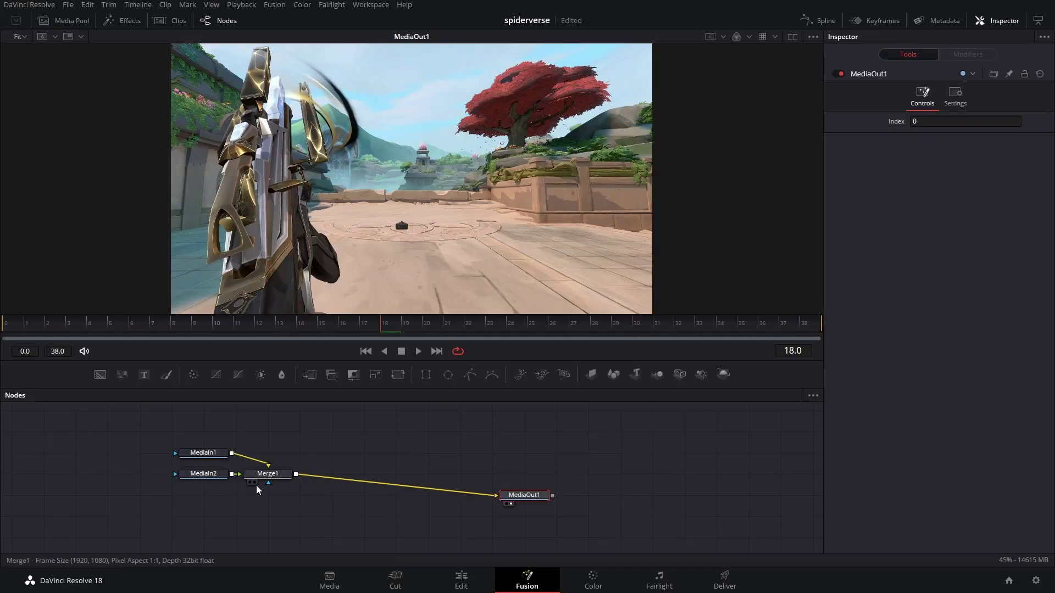
Display the MediaIn2 node in the viewer, check it at frame 30, and rename it roto
left_click(209, 474)
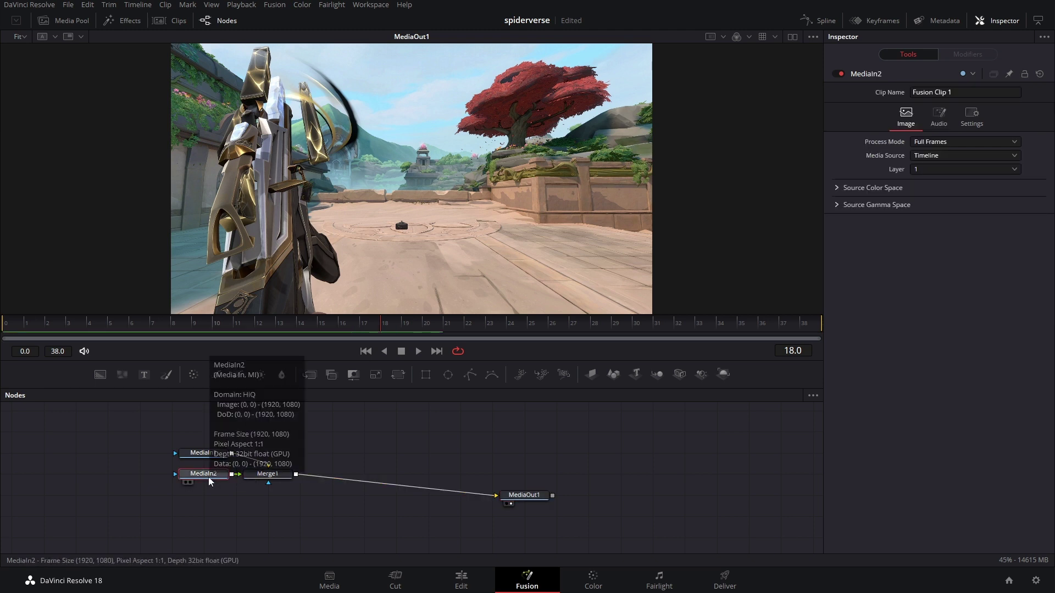
key("2")
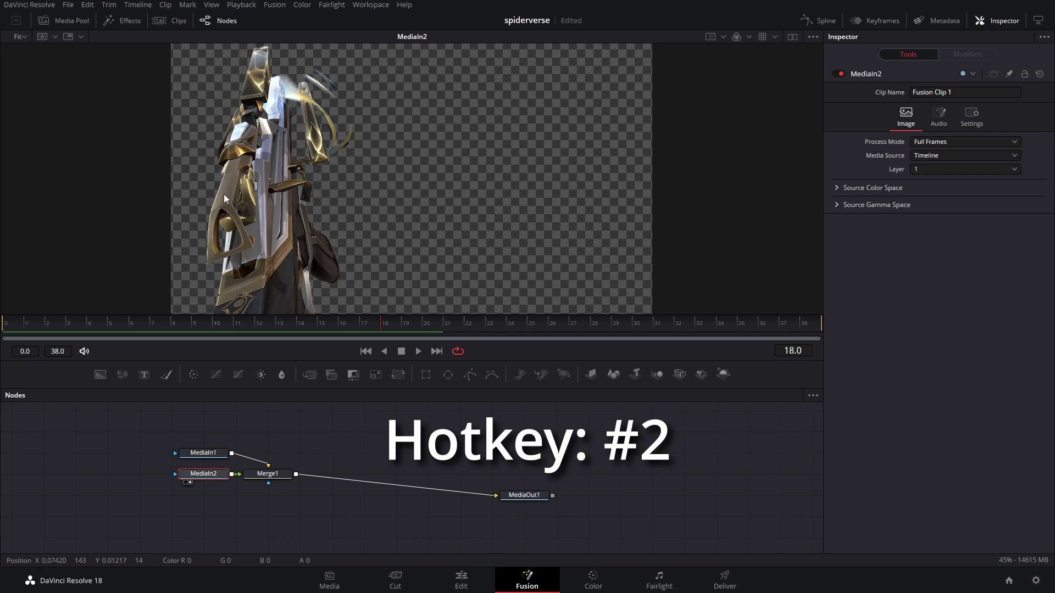
left_click_drag(385, 329, 633, 323)
key("F2")
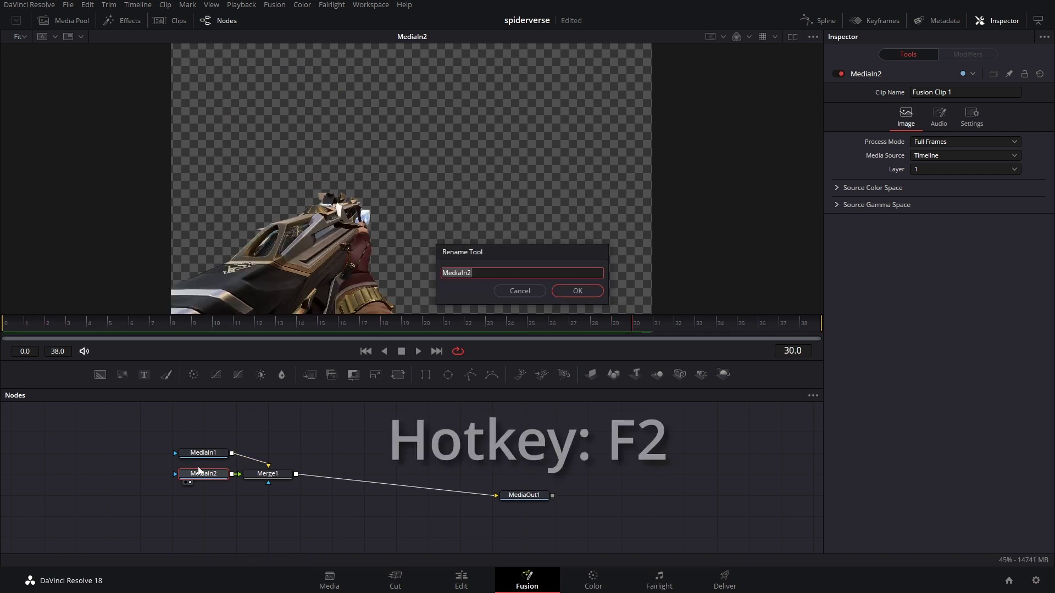
key("BackSpace")
type("roto")
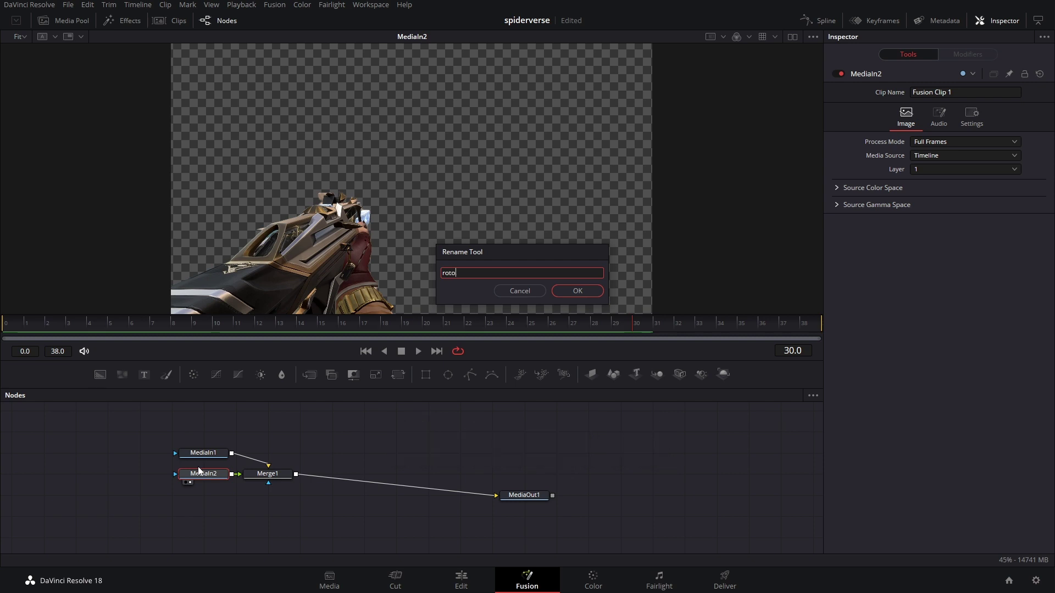
key("Return")
Display the MediaIn1 node in the viewer and rename it video
left_click(203, 452)
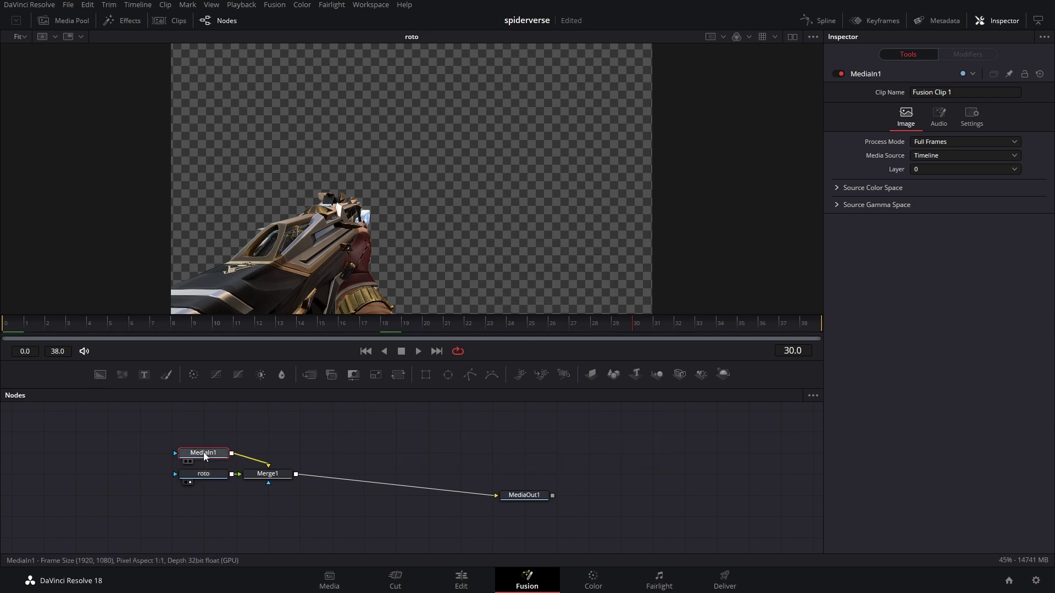
key("1")
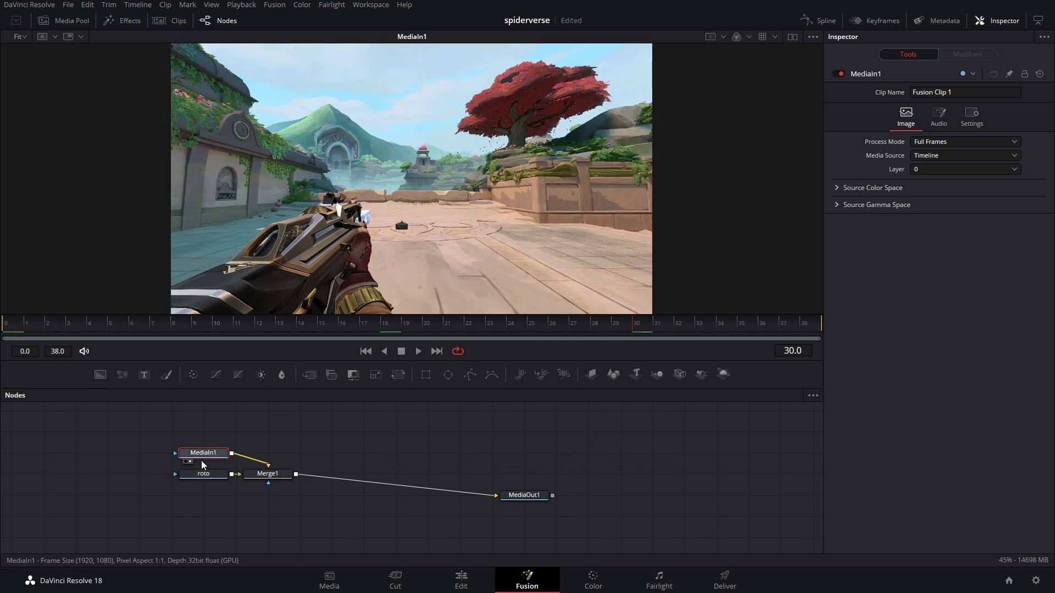
key("F2")
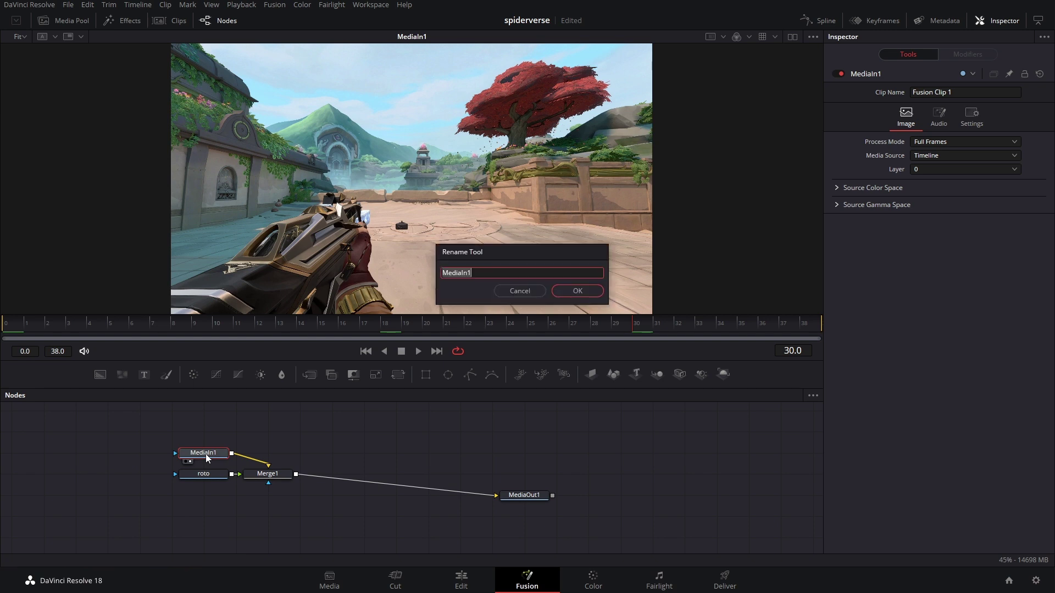
type("video")
key("Return")
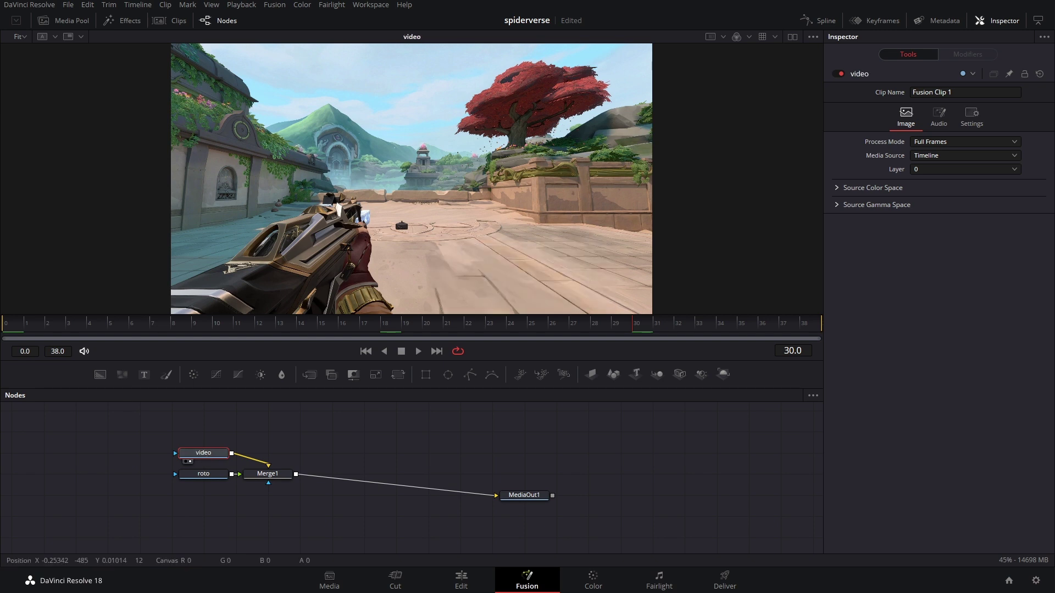
Rearrange the nodes so video, Merge1 and MediaOut1 form one row, with roto spaced well above Merge1
left_click_drag(205, 452, 202, 450)
left_click_drag(254, 476, 257, 452)
left_click(294, 459)
left_click_drag(209, 481, 177, 502)
left_click_drag(237, 443, 322, 505)
left_click_drag(267, 495, 331, 495)
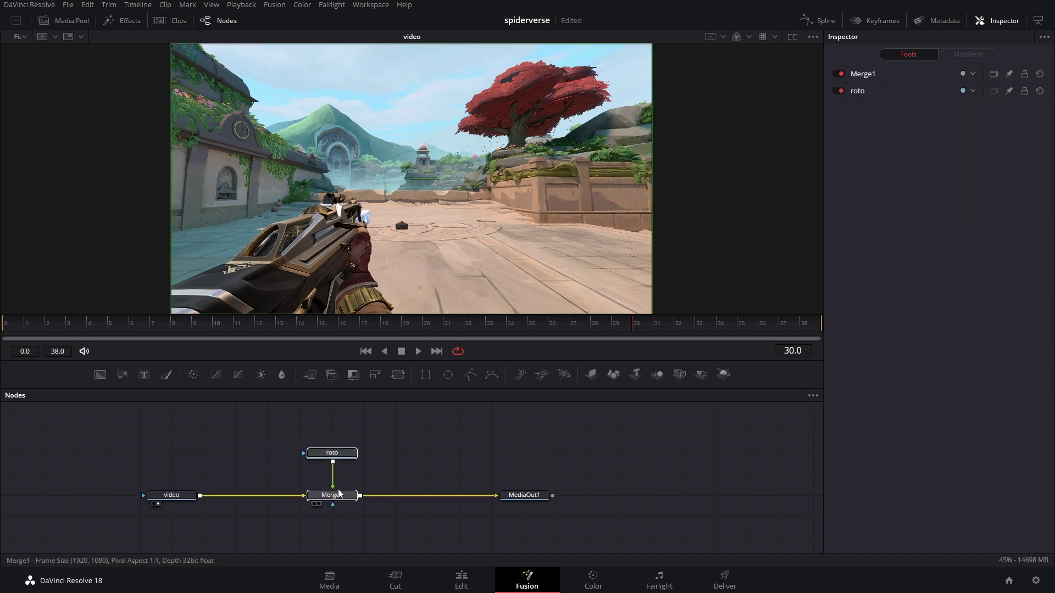
left_click_drag(391, 472, 395, 488)
left_click_drag(339, 468, 339, 447)
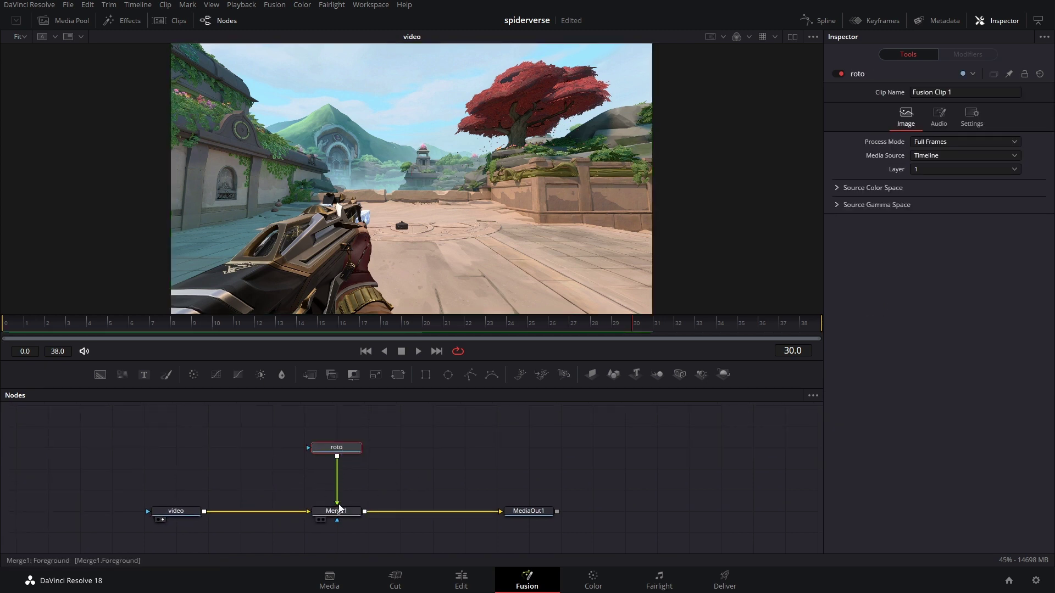
Disconnect roto from Merge1's foreground input and display the roto node at frame 18
left_click_drag(336, 510, 392, 523)
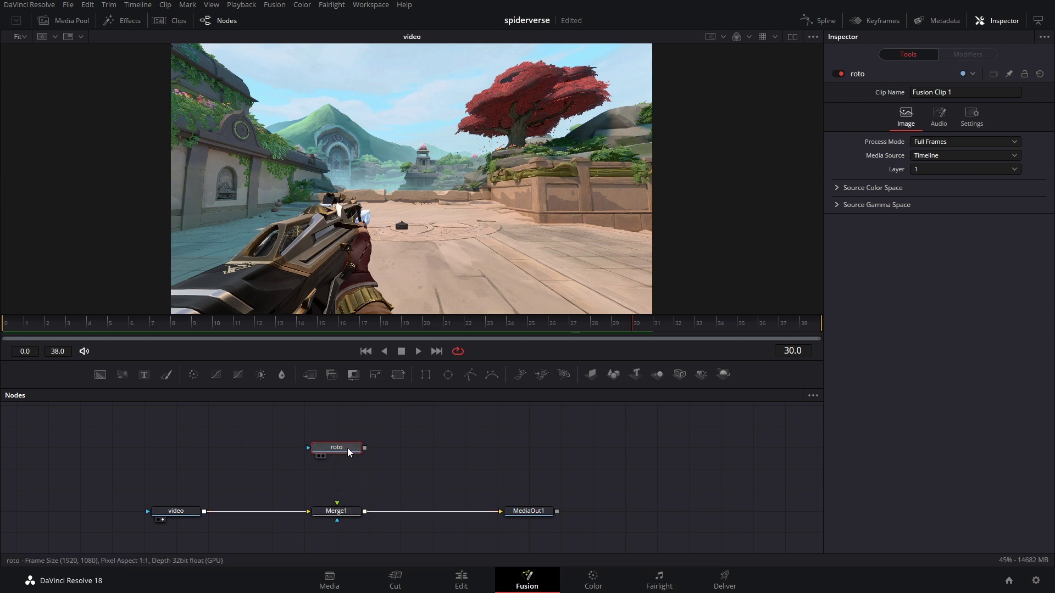
key("1")
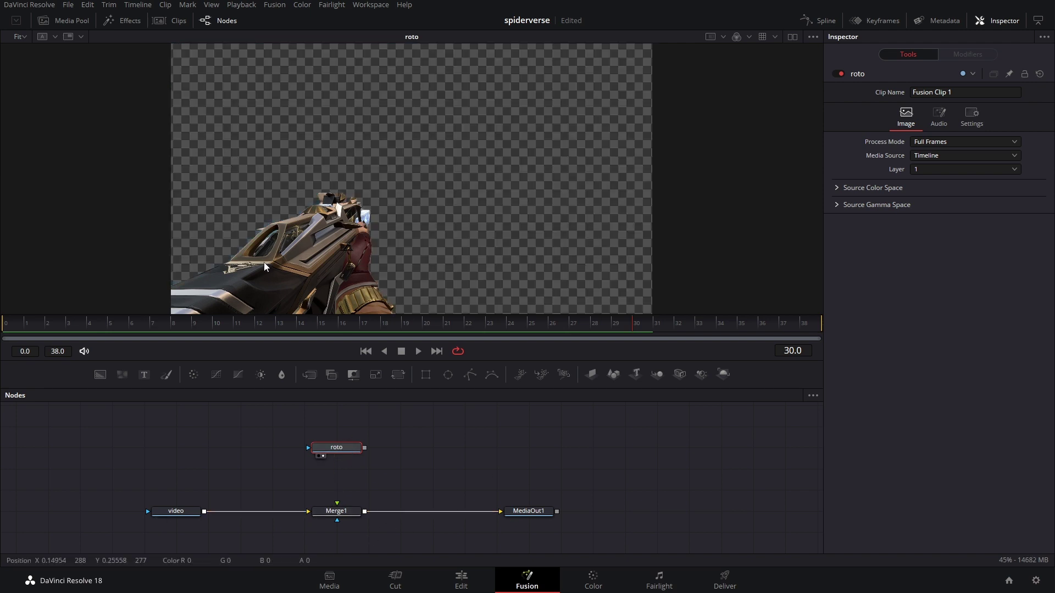
mouse_move(394, 324)
left_mouse_down()
mouse_move(355, 324)
mouse_move(388, 327)
left_mouse_up()
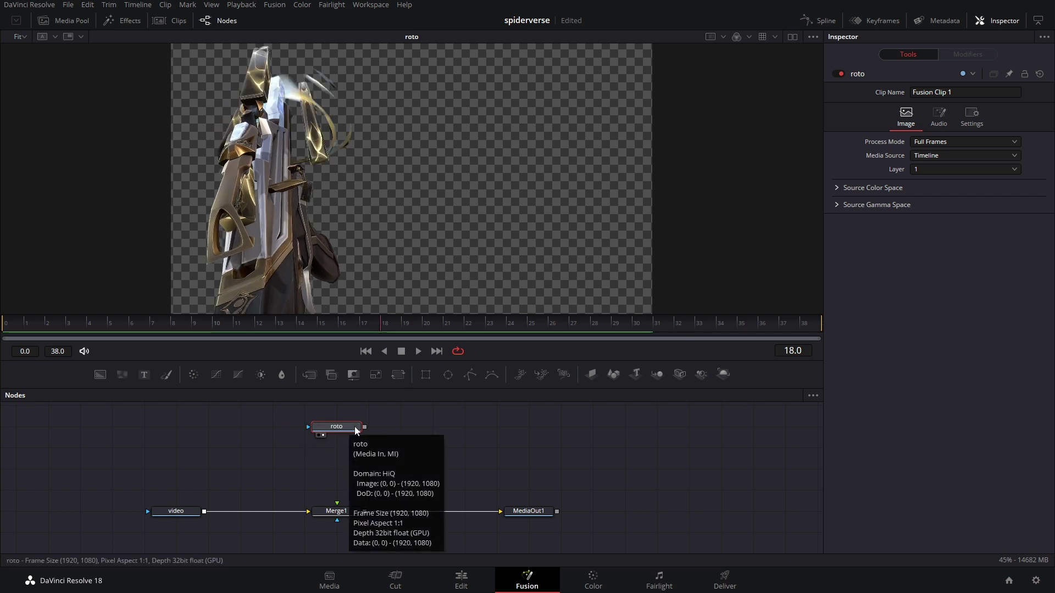
Add a Blur node after roto, display it in the viewer, and set its Blur Size to about 6.3
key("shift+space")
type("spid")
key("BackSpace")
key("BackSpace")
key("BackSpace")
key("BackSpace")
type("blur")
key("Return")
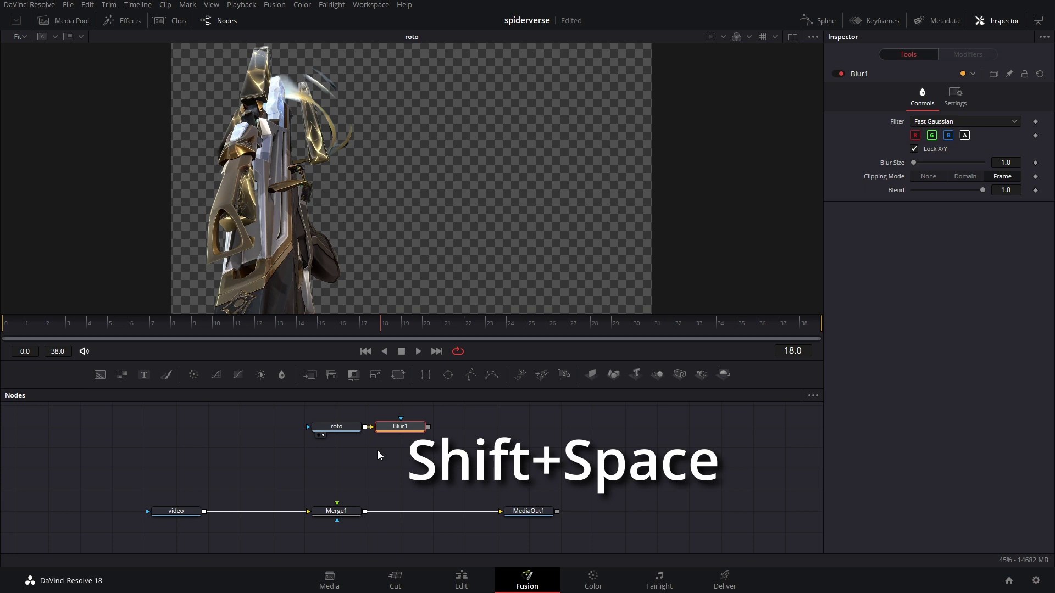
key("1")
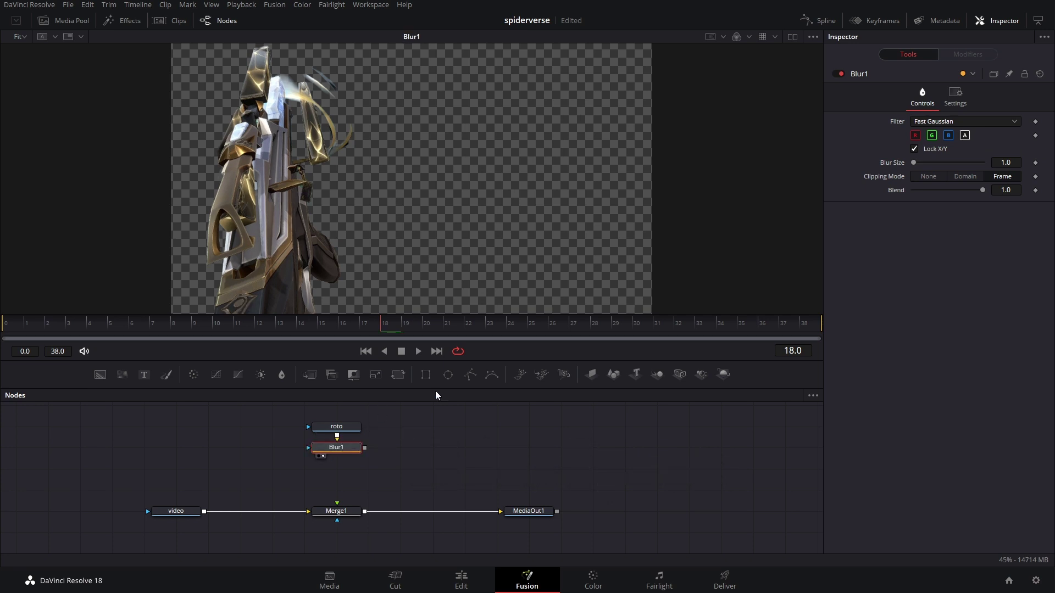
left_click_drag(914, 163, 918, 162)
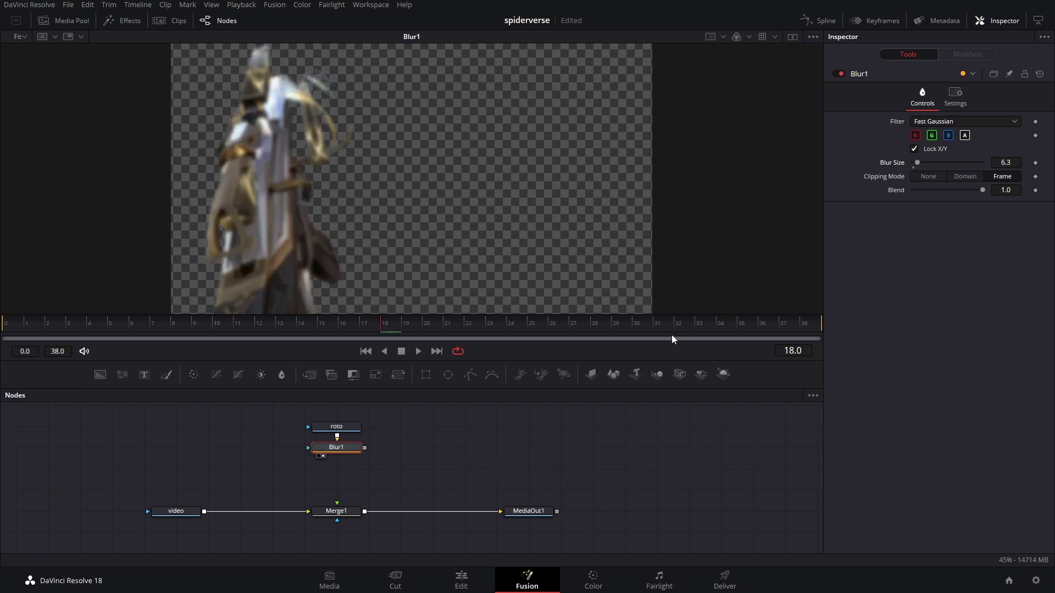
Add a Background node below Blur1, connect Blur1's output to its mask input, and display the Background node
left_click_drag(310, 420, 346, 452)
left_click_drag(346, 452, 346, 431)
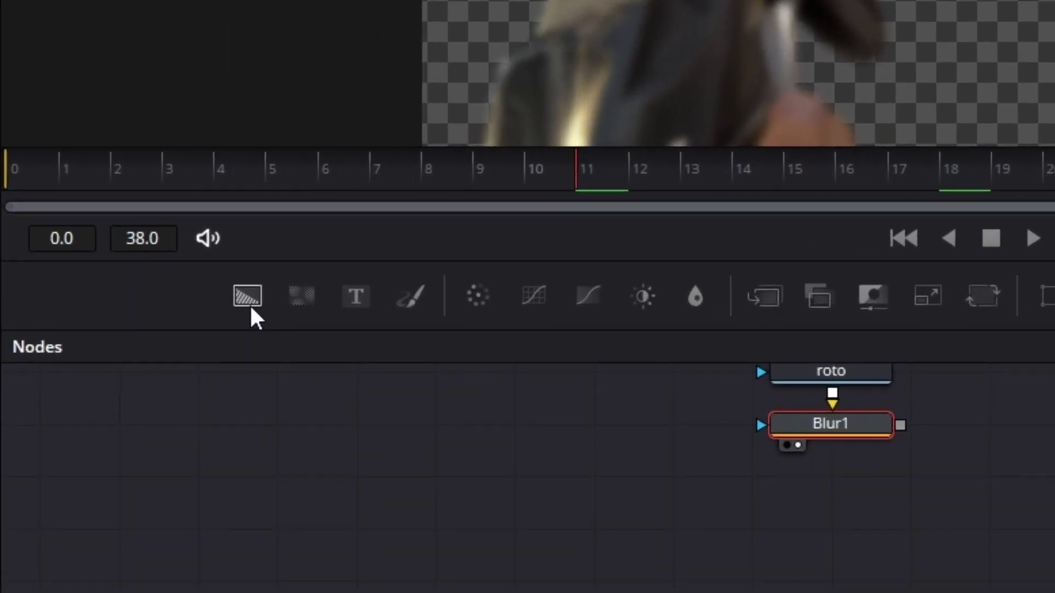
left_click_drag(102, 377, 183, 416)
left_click_drag(384, 351, 771, 443)
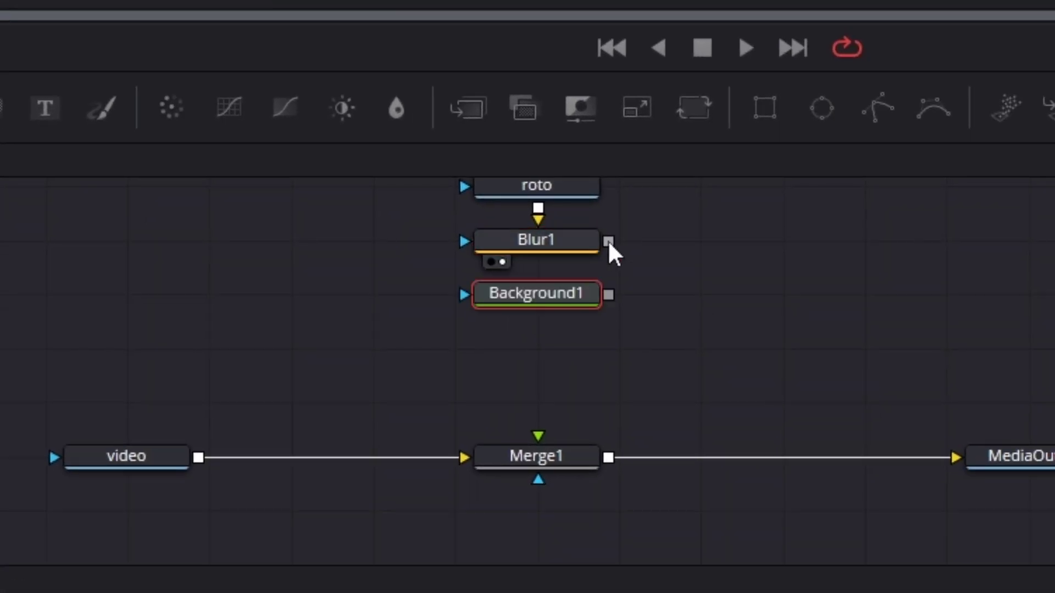
left_click_drag(613, 247, 469, 332)
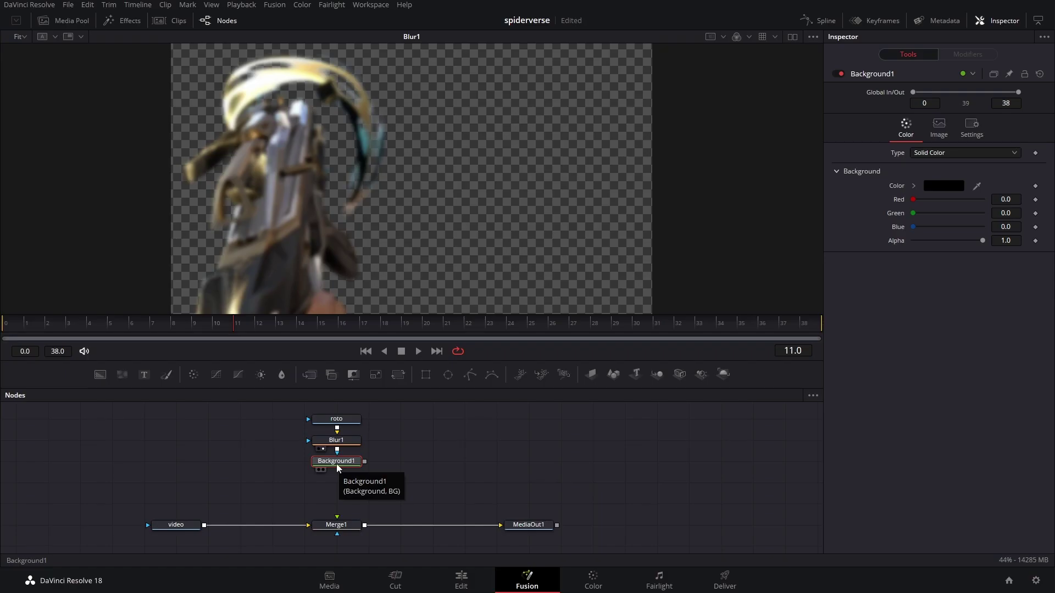
key("1")
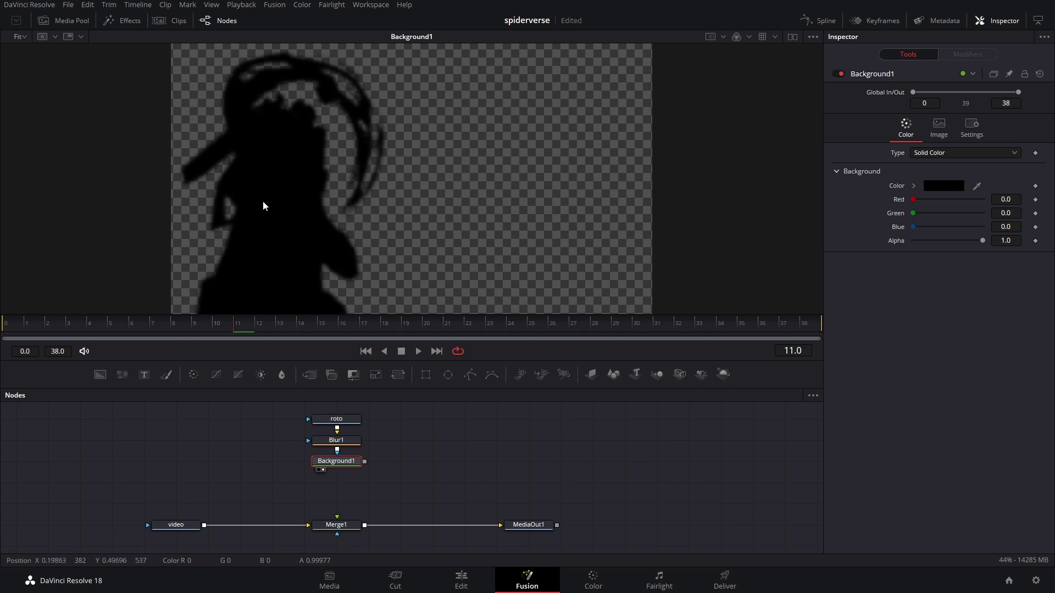
Set the Background1 colour to the muted green #8ba563
left_click(940, 187)
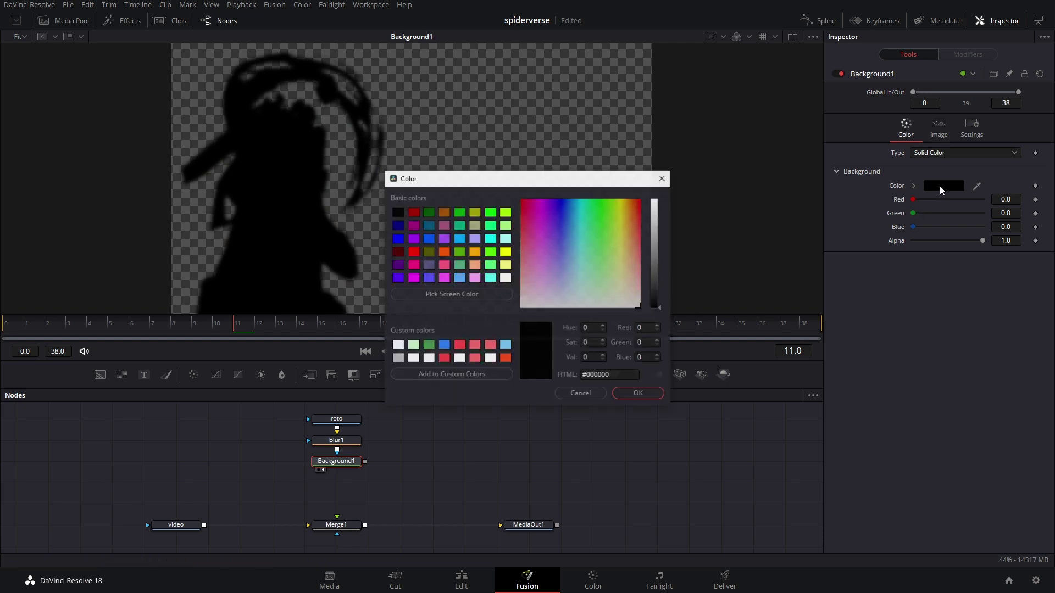
left_click(615, 272)
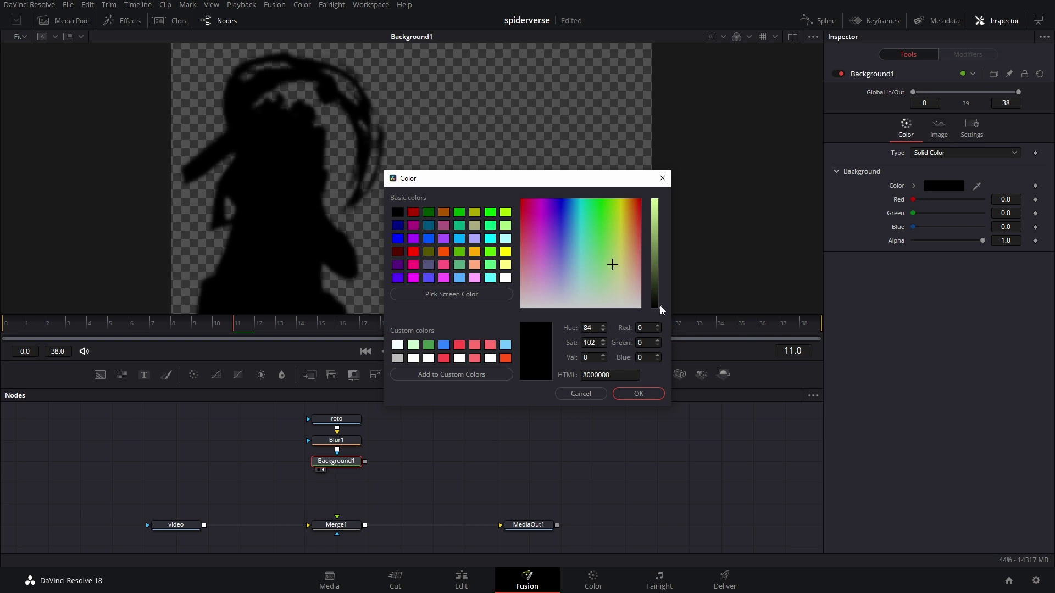
left_click_drag(661, 305, 661, 237)
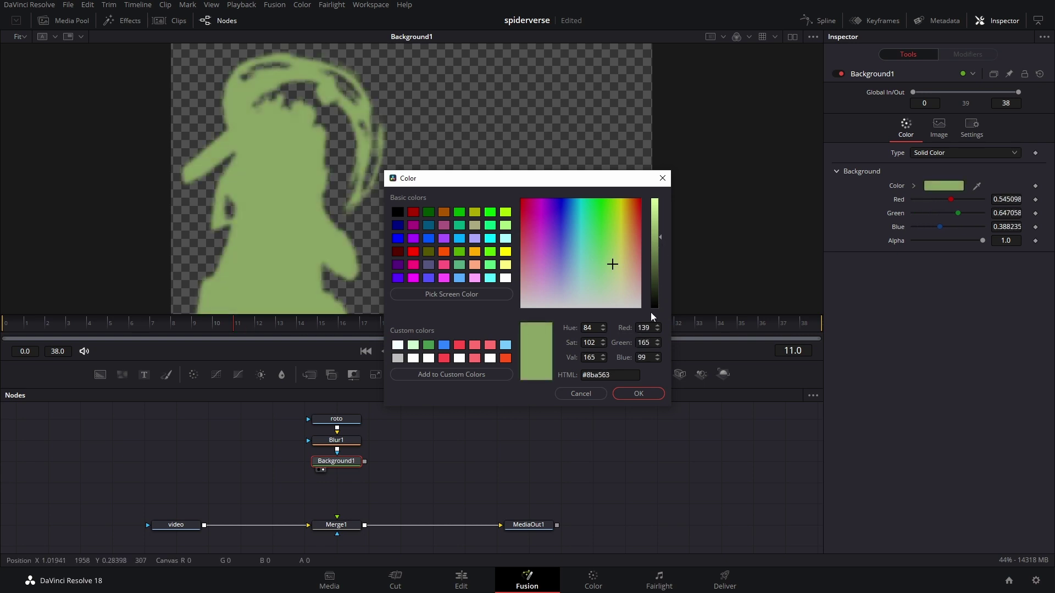
left_click(638, 394)
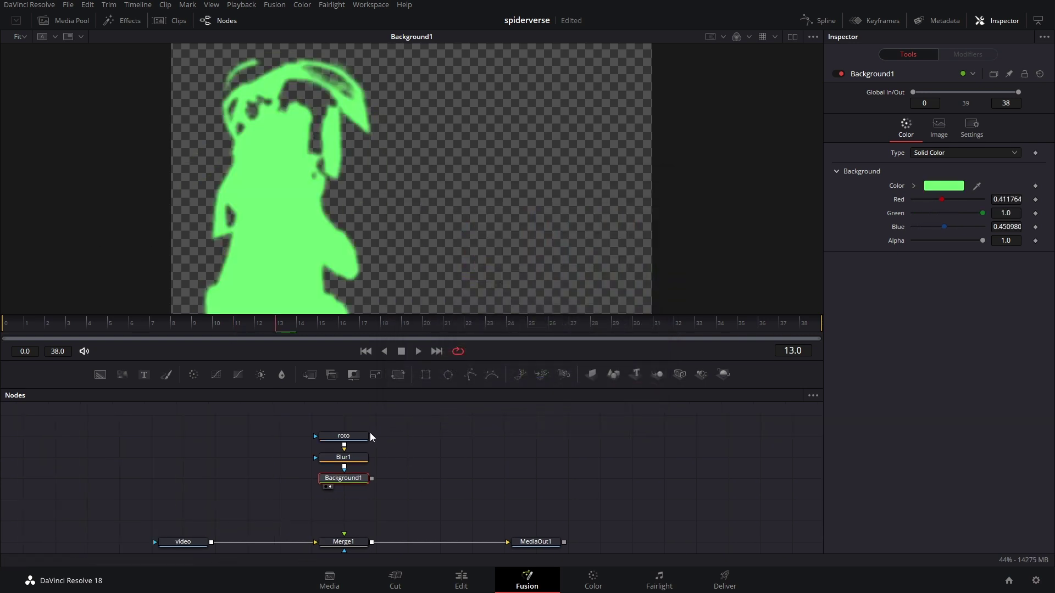
Add a Color Corrector node below Background1, connect Background1's output to its input, and display it in the viewer
left_click_drag(388, 426, 326, 483)
left_click_drag(352, 479, 356, 460)
left_click(357, 460)
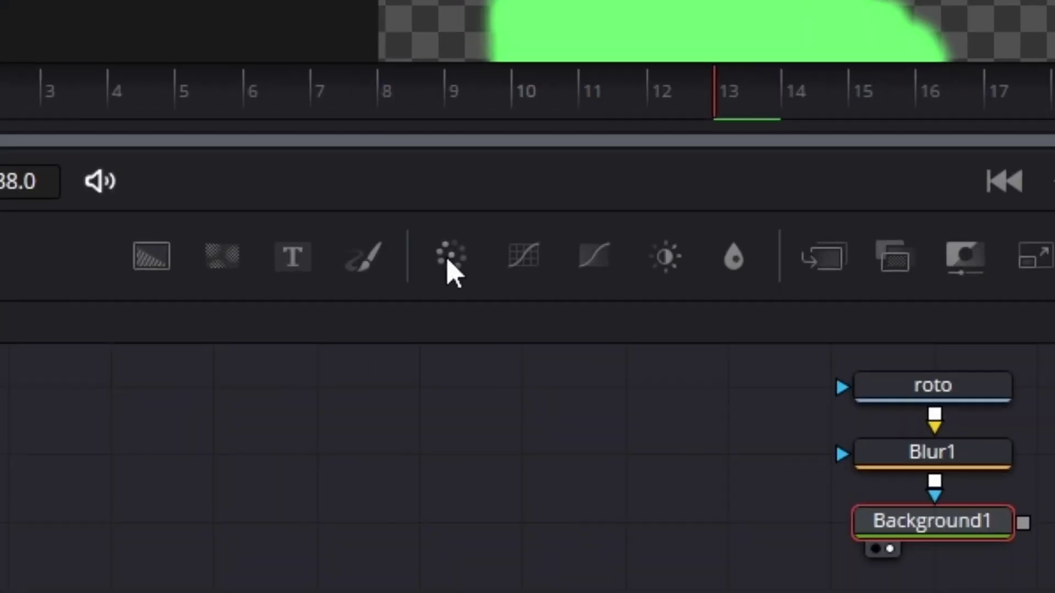
left_click_drag(447, 259, 959, 592)
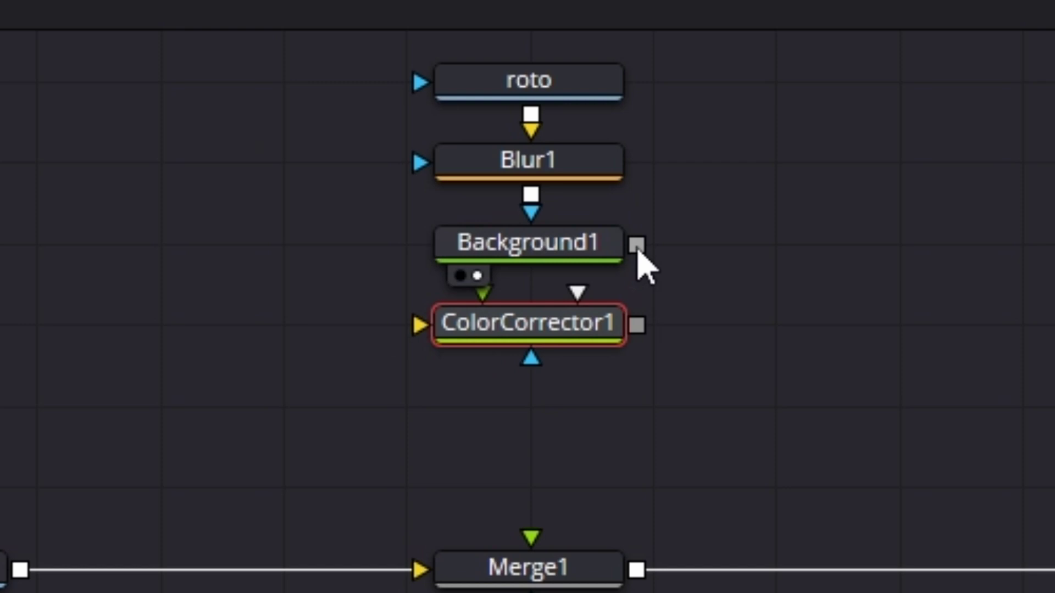
left_click_drag(1023, 523, 888, 592)
left_click_drag(429, 367, 434, 369)
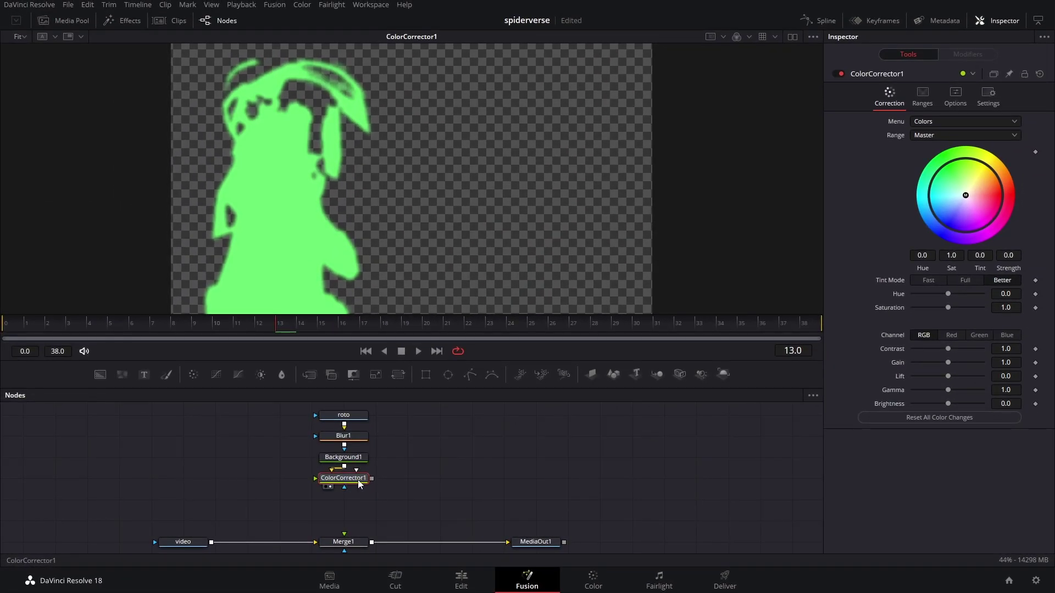
Tint ColorCorrector1's Master range magenta, with Tint about 0.785 and Strength 1.0, and save the project
left_click_drag(966, 196, 966, 239)
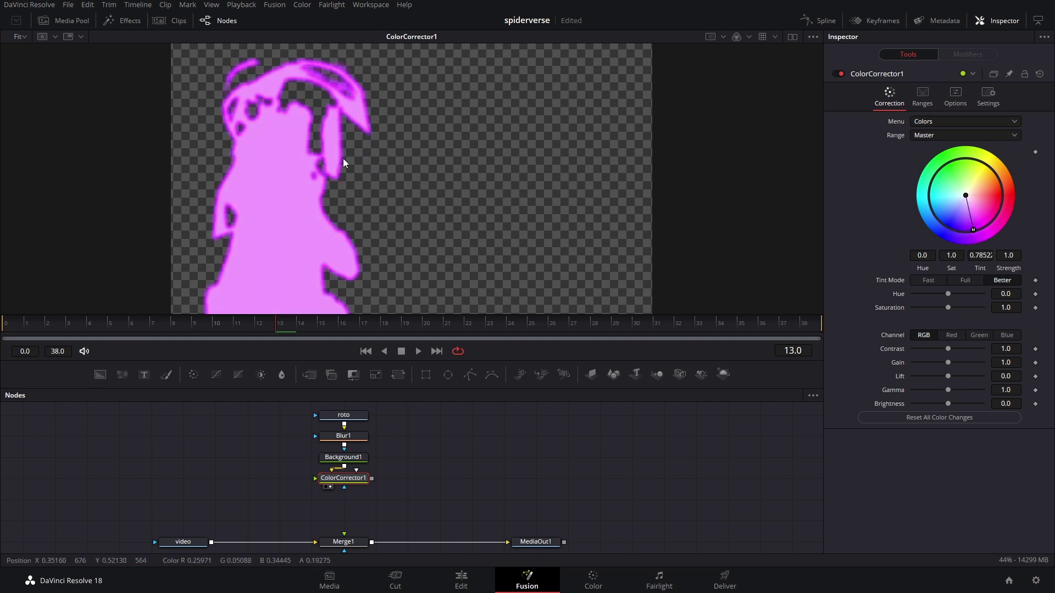
key("ctrl+s")
Play back the tinted weapon silhouette, return to frame 13, and review the node chain from roto to ColorCorrector1
left_click(419, 355)
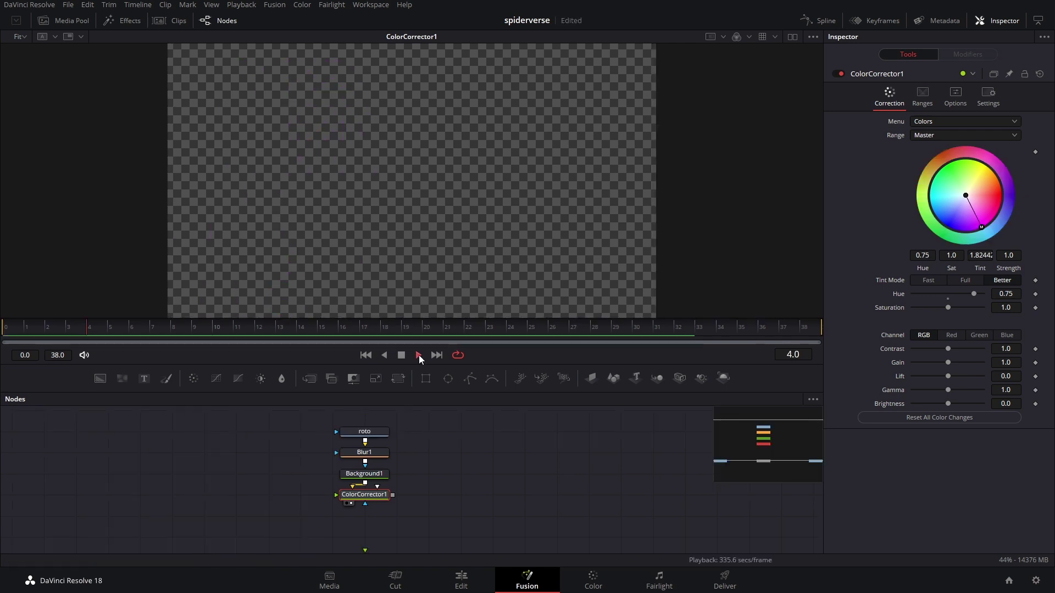
left_click(402, 355)
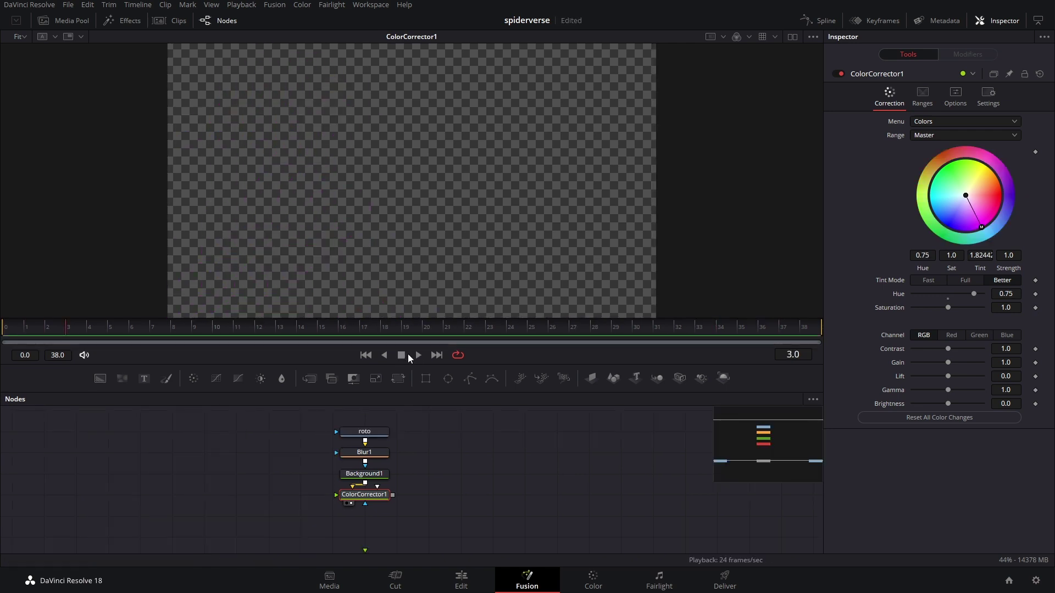
left_click(297, 328)
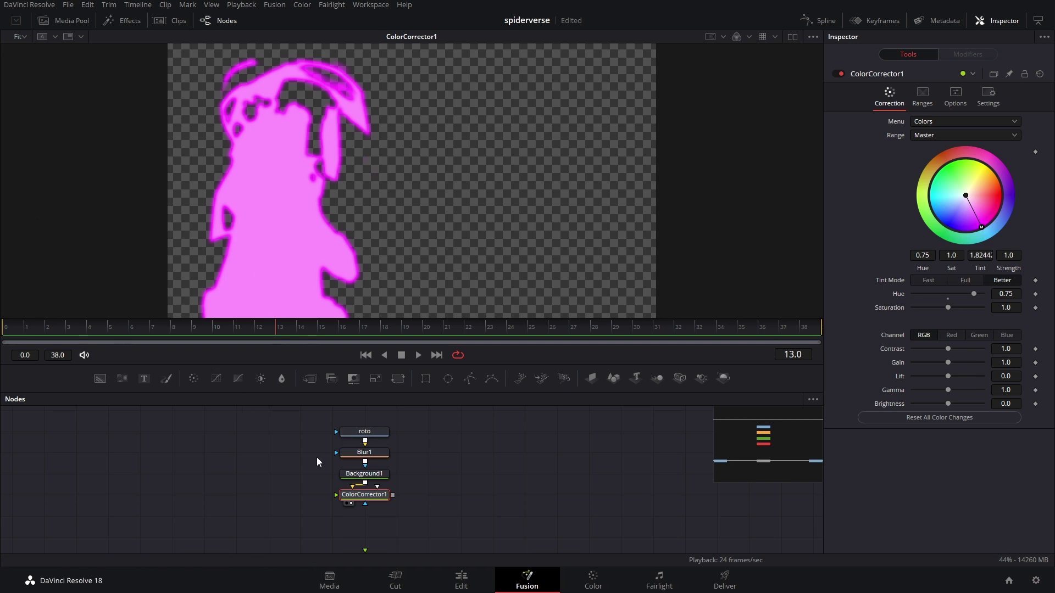
left_click_drag(318, 416, 430, 509)
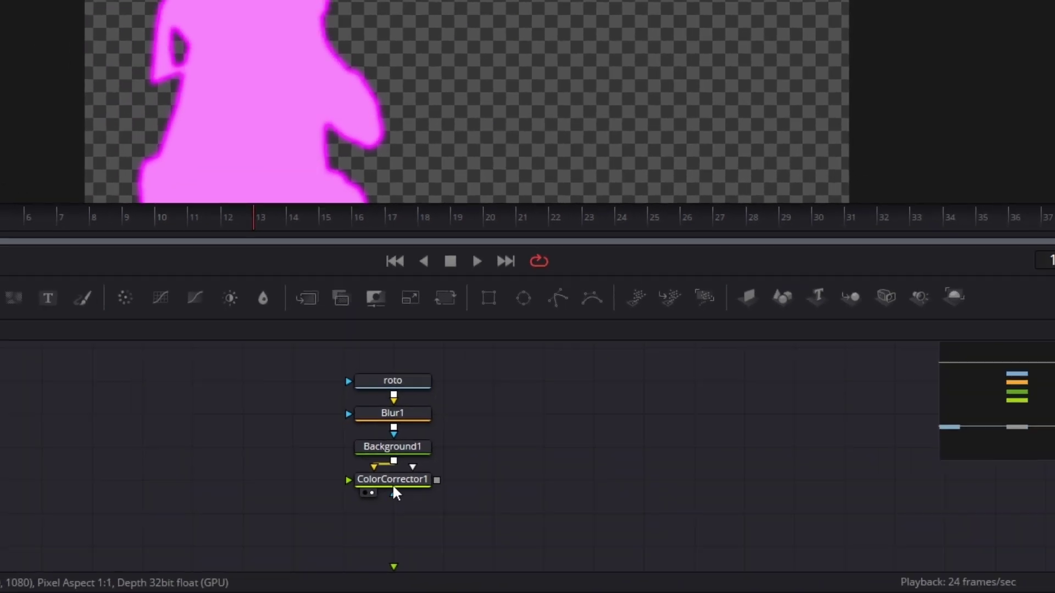
Add a Duplicate node after ColorCorrector1 and set its Copies to about 6.5
left_click(526, 416)
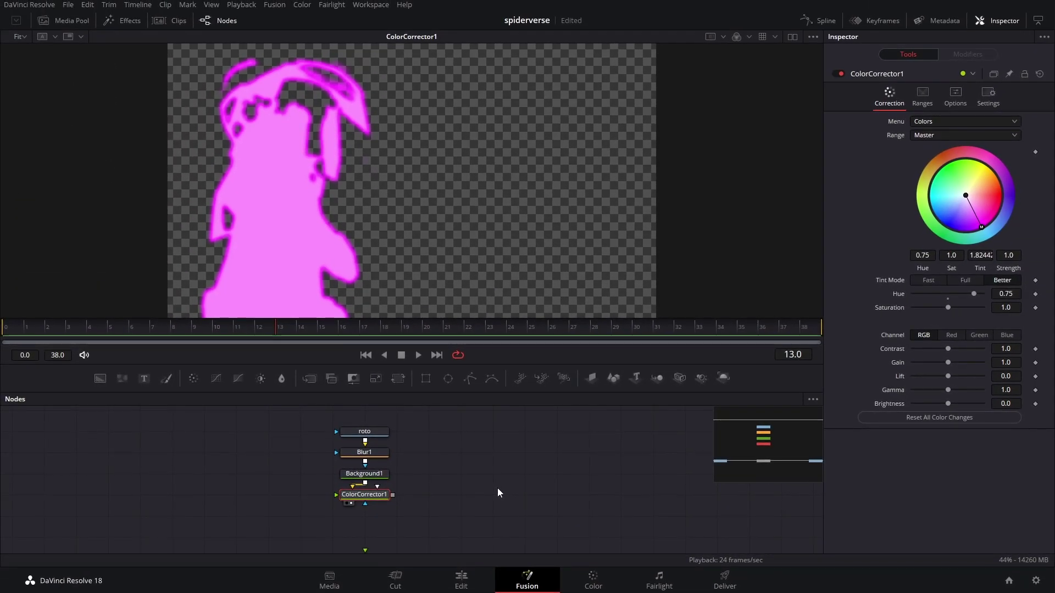
key("shift+space")
type("blur")
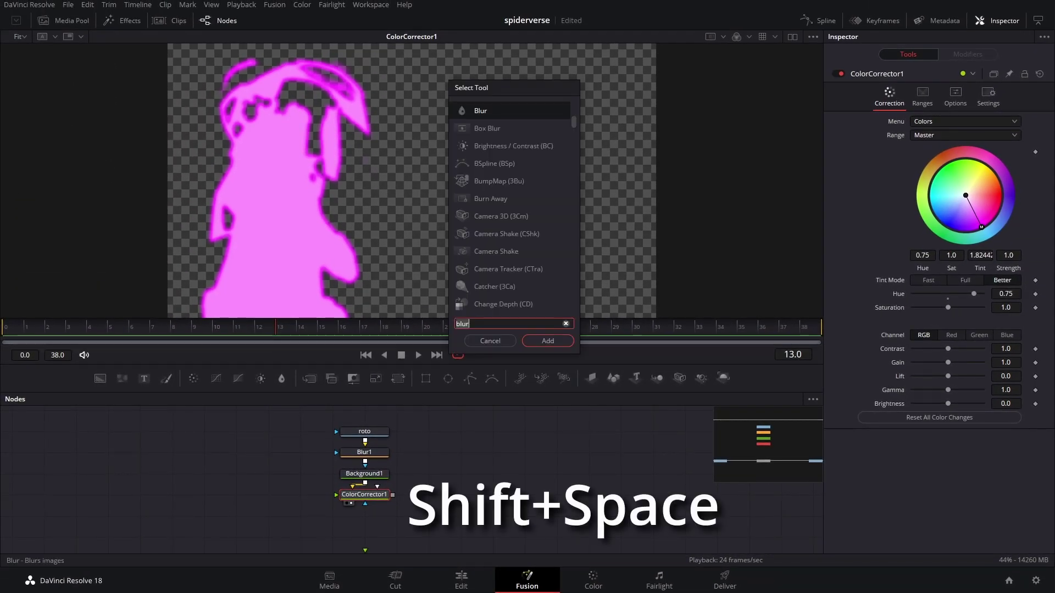
key("BackSpace")
key("BackSpace")
key("BackSpace")
key("BackSpace")
type("dupl")
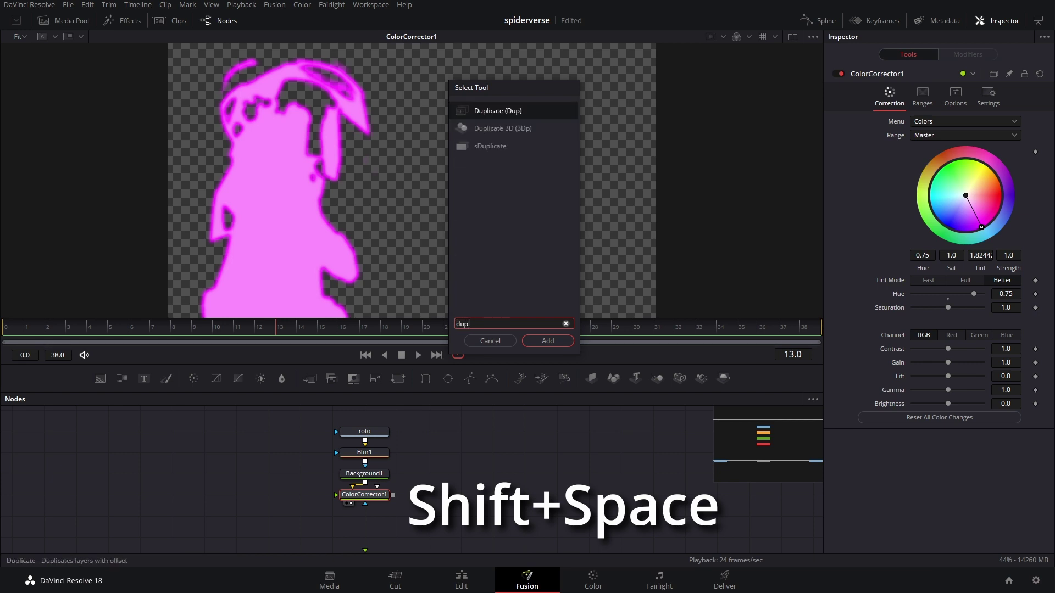
key("Return")
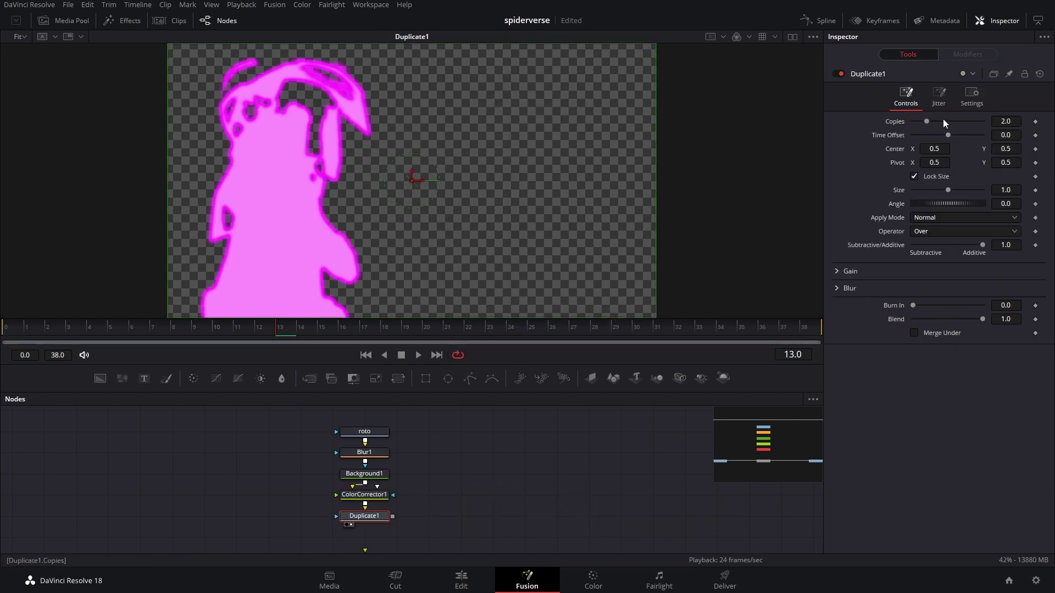
left_click_drag(925, 120, 958, 120)
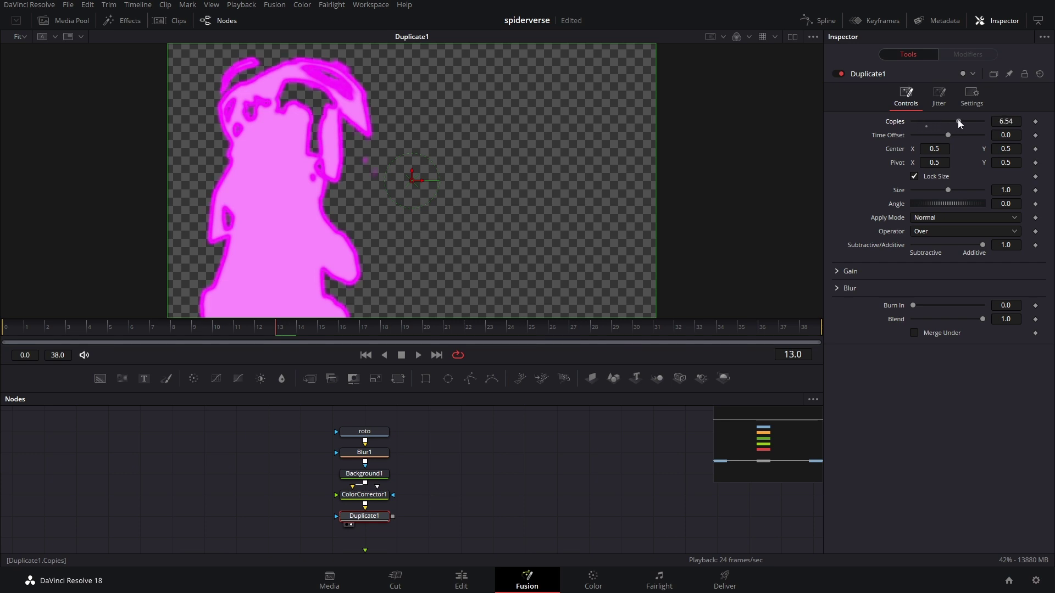
Try spreading Duplicate1's copies horizontally at Center X 0.563, and reset the Center
left_click_drag(412, 179, 443, 180)
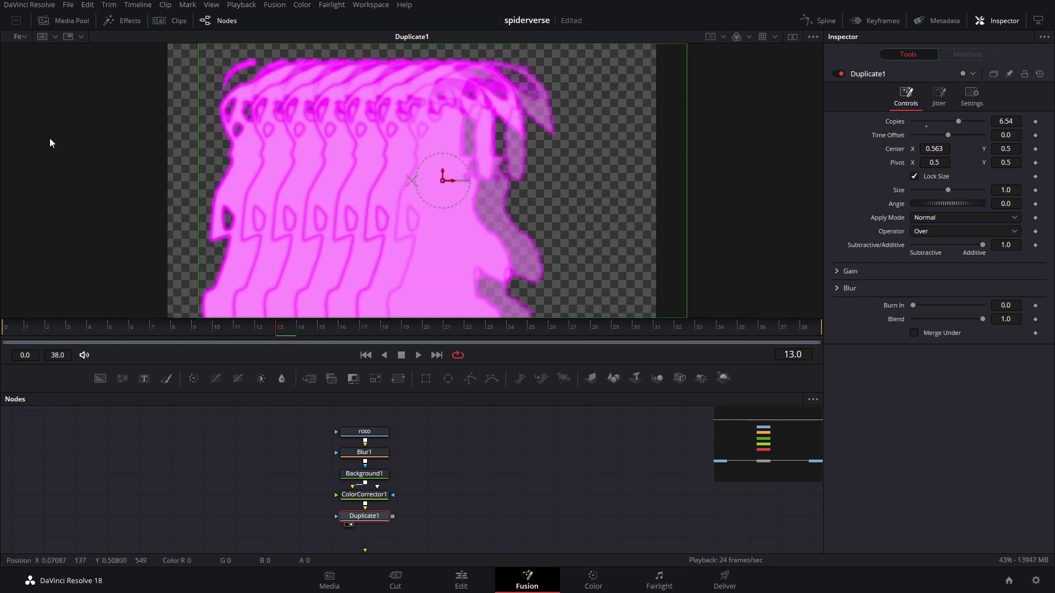
left_click_drag(277, 327, 246, 325)
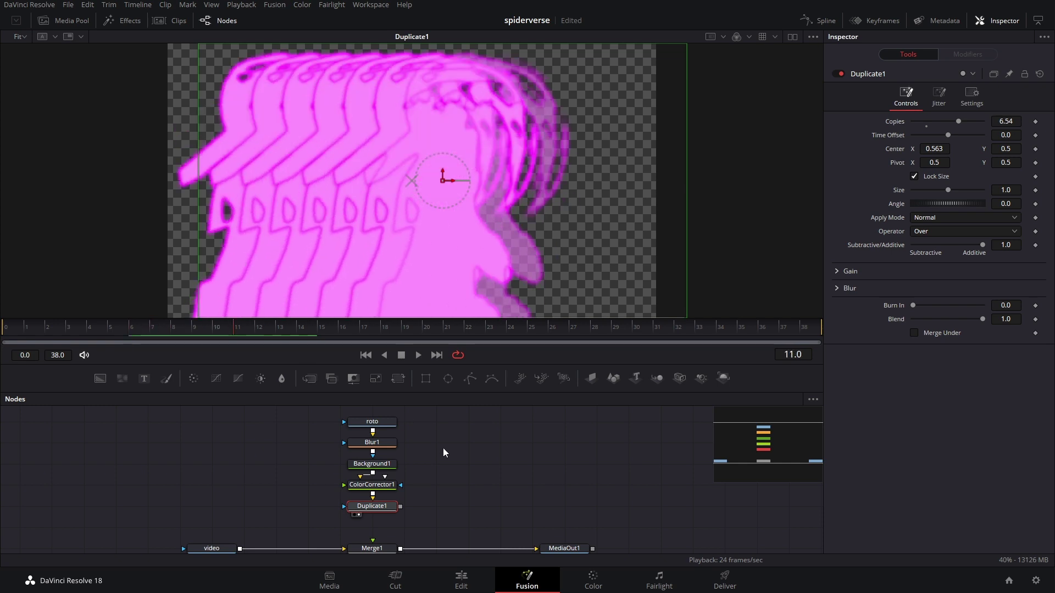
double_click(897, 149)
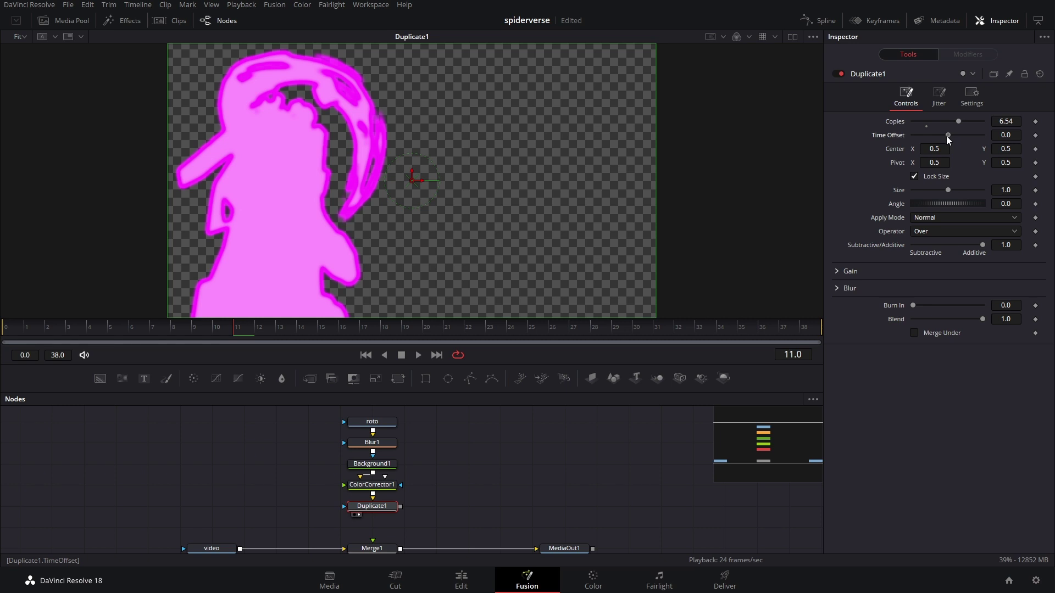
Set Duplicate1's Time Offset to -0.5 and enable Merge Under
left_click_drag(946, 136, 942, 136)
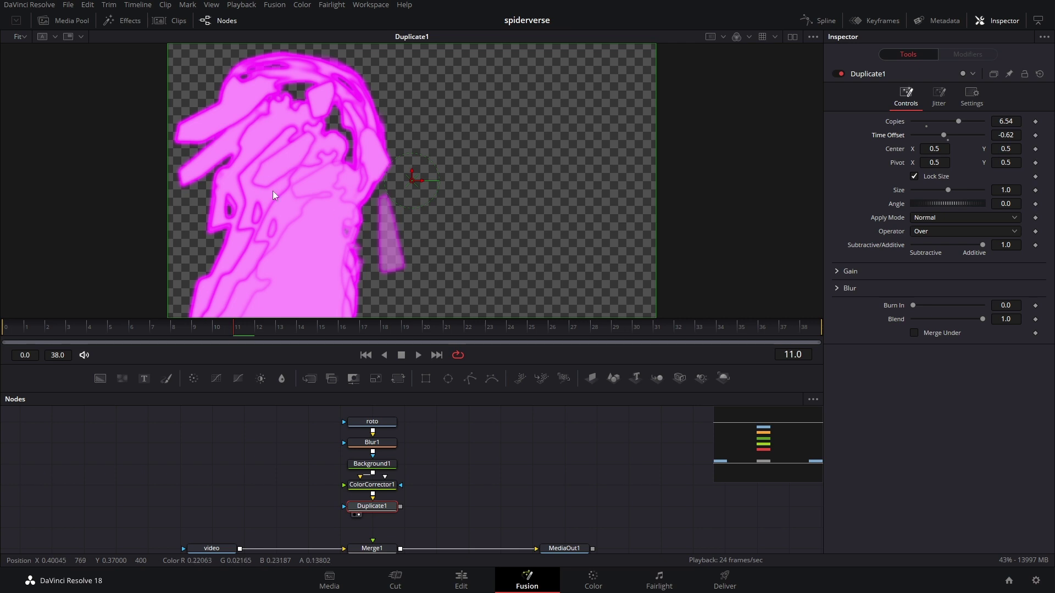
double_click(1000, 135)
type("-0.5")
key("Return")
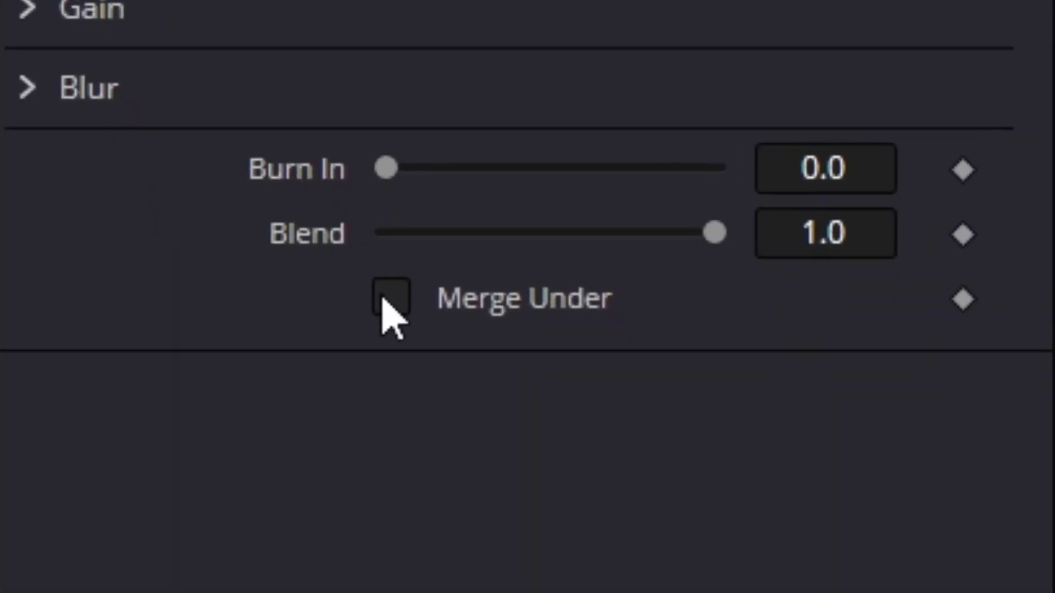
left_click(388, 299)
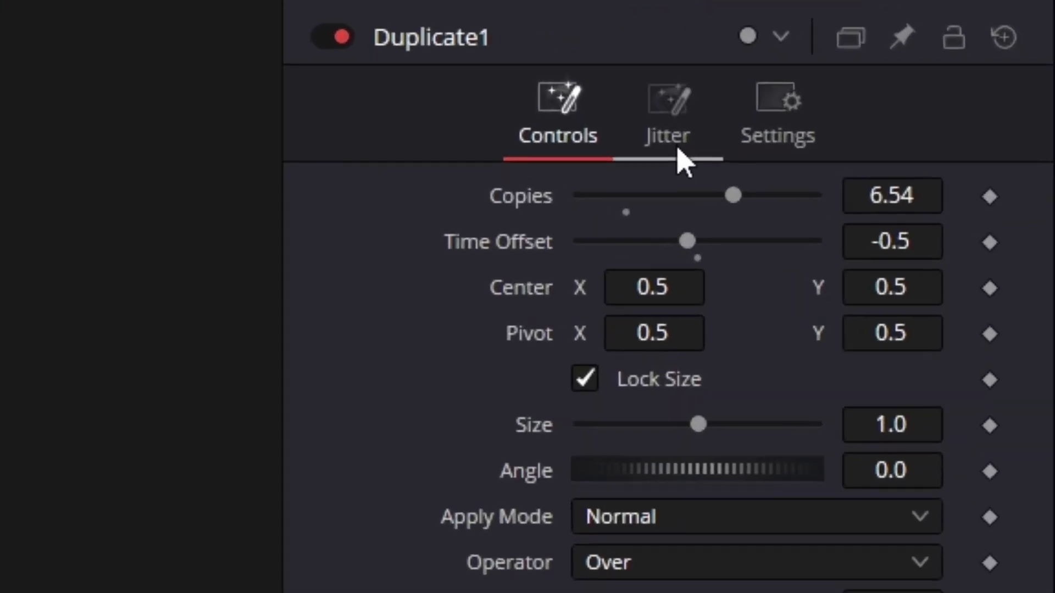
Set the Red, Green and Blue Gain in Duplicate1's Jitter settings to 1.0 each
left_click(939, 104)
left_click(226, 588)
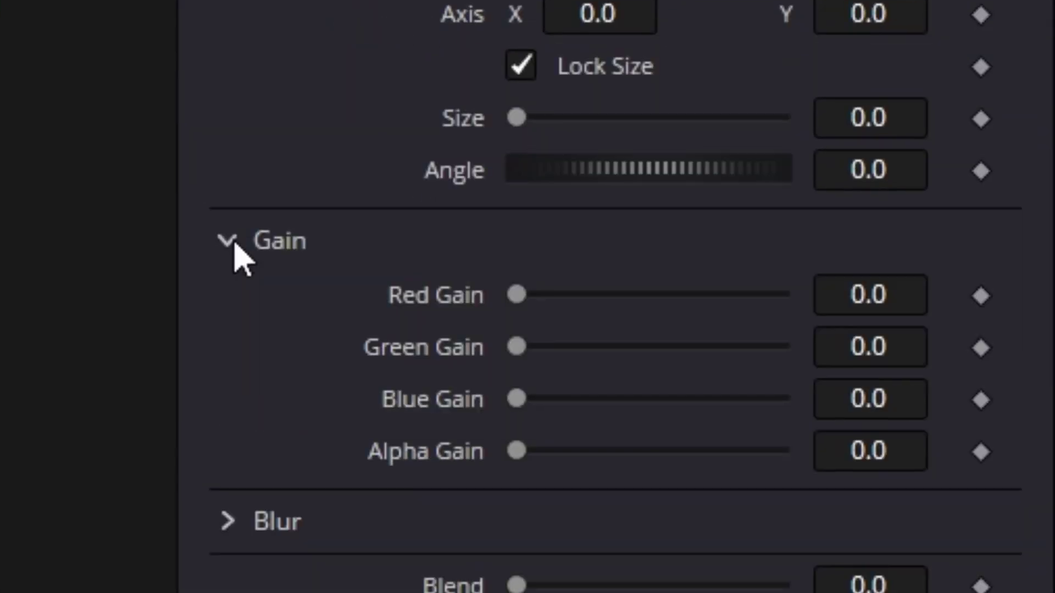
left_click_drag(517, 171, 781, 170)
left_click_drag(515, 222, 639, 222)
left_click_drag(698, 247, 791, 231)
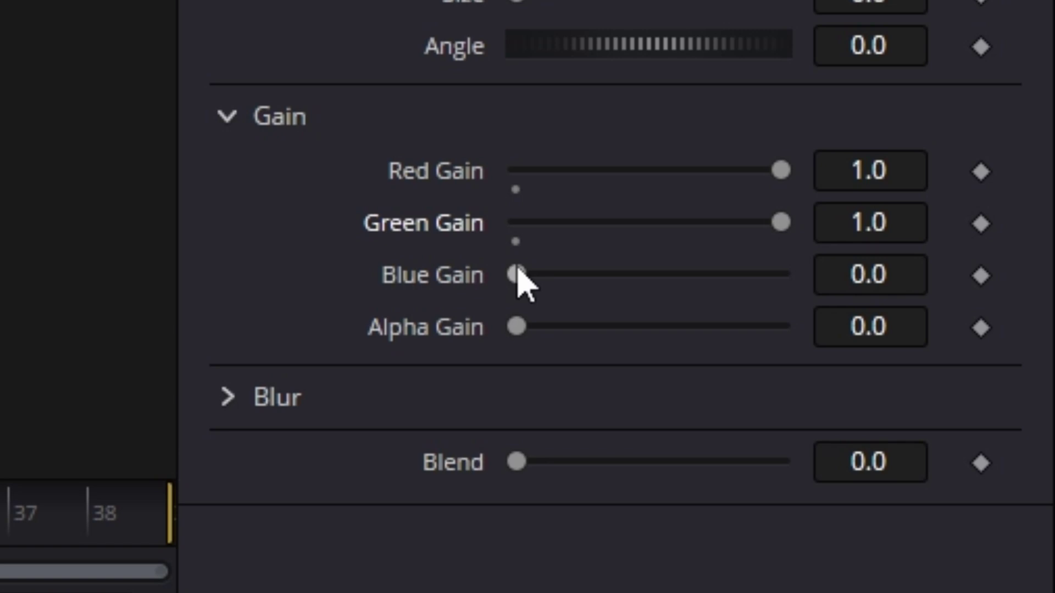
left_click_drag(518, 278, 1008, 263)
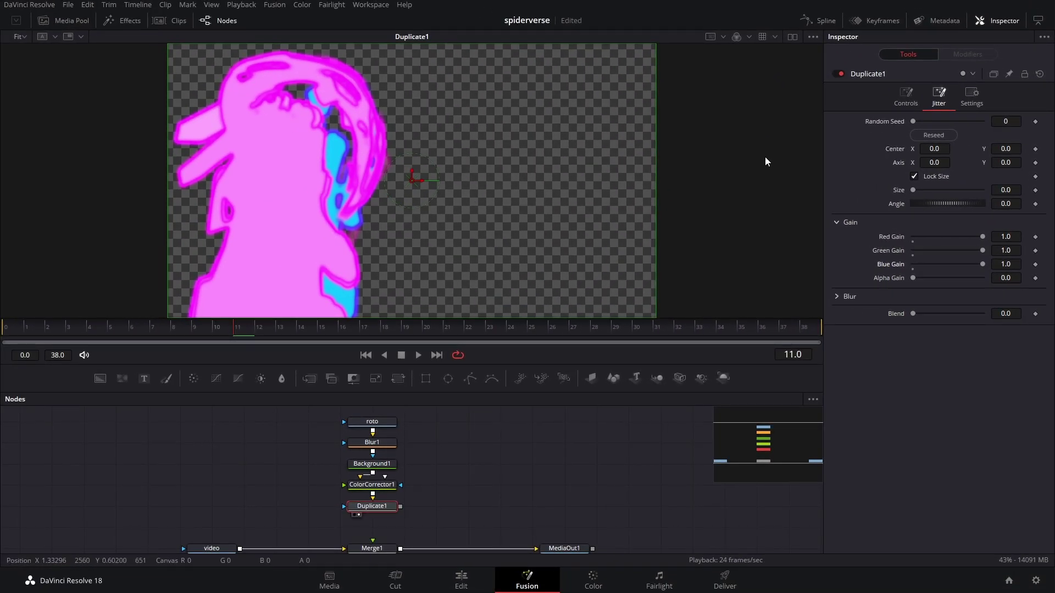
Reseed Duplicate1's random jitter colours several times, preview them across the clip to frame 29, and save the project
left_click(935, 135)
left_click(935, 135)
left_click(935, 135)
left_click(935, 136)
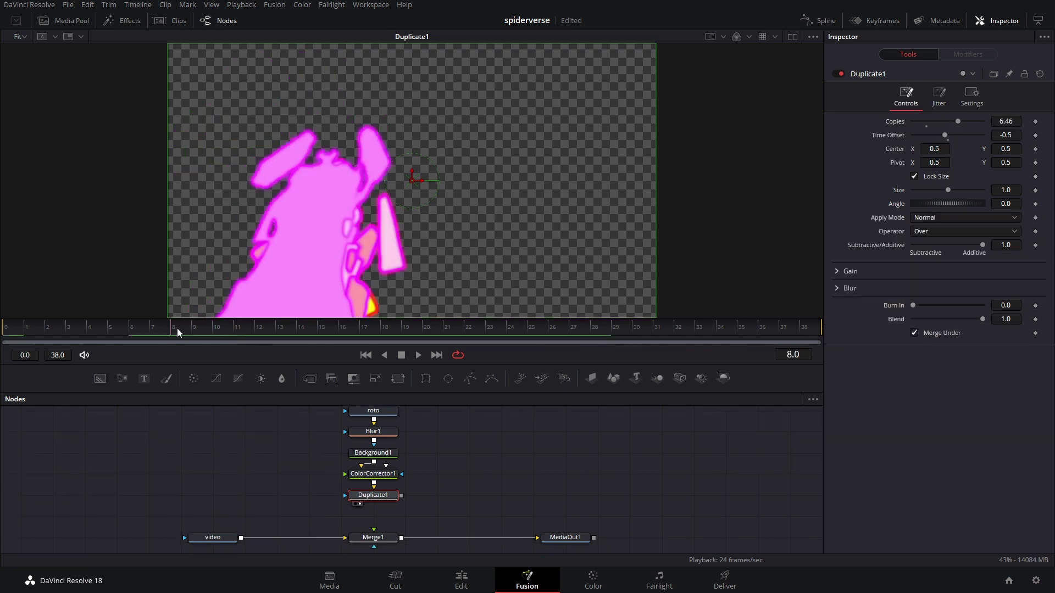
left_click_drag(177, 328, 625, 337)
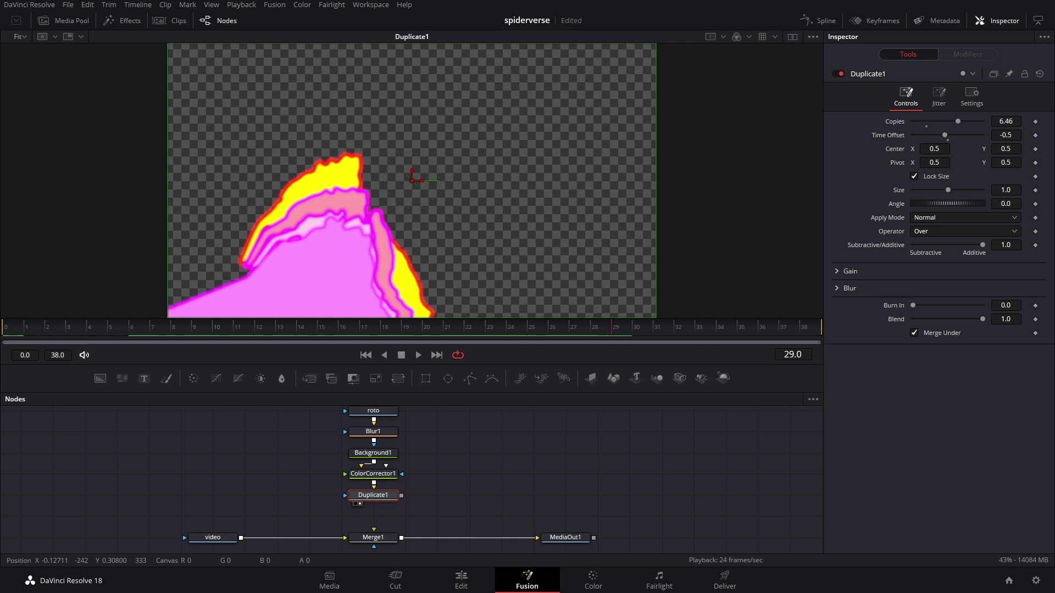
key("ctrl+s")
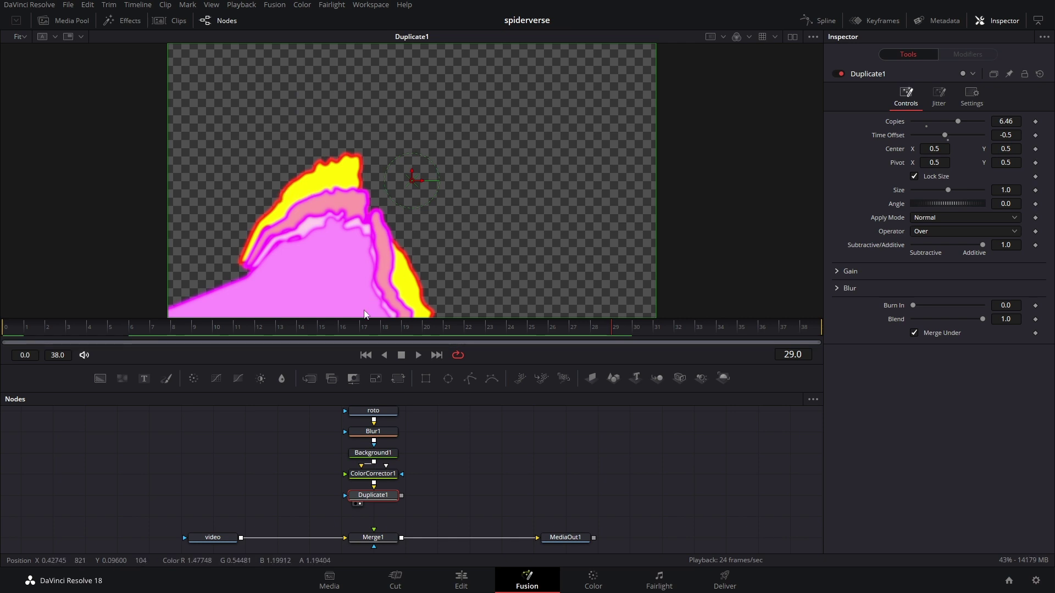
Add a Soft Glow node after Duplicate1 in the silhouette chain
left_click_drag(411, 468, 413, 479)
left_click_drag(412, 414, 349, 516)
scroll(426, 483, "down", 2)
left_click(499, 485)
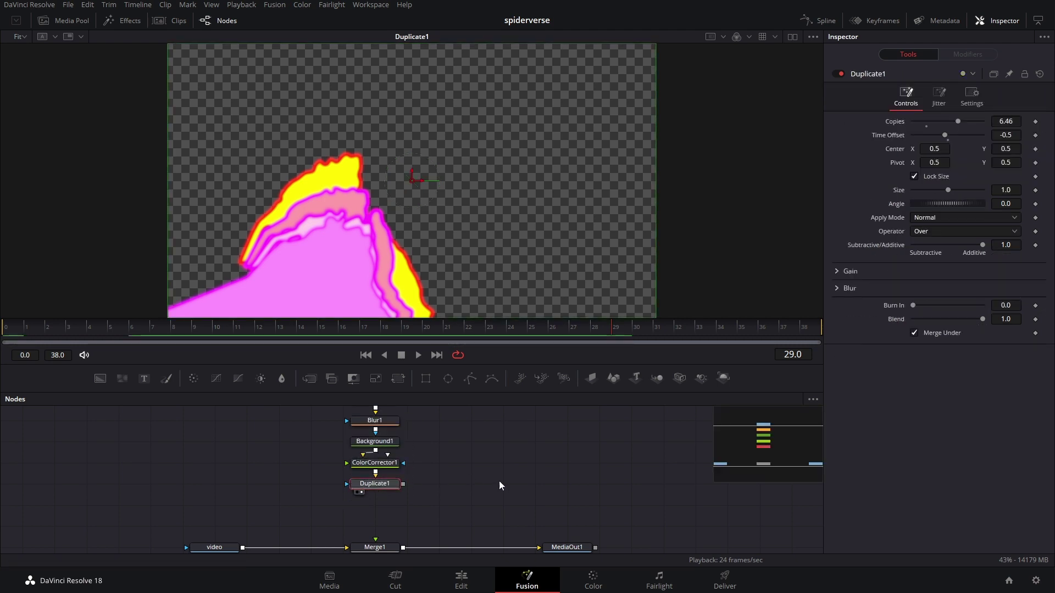
key("shift+space")
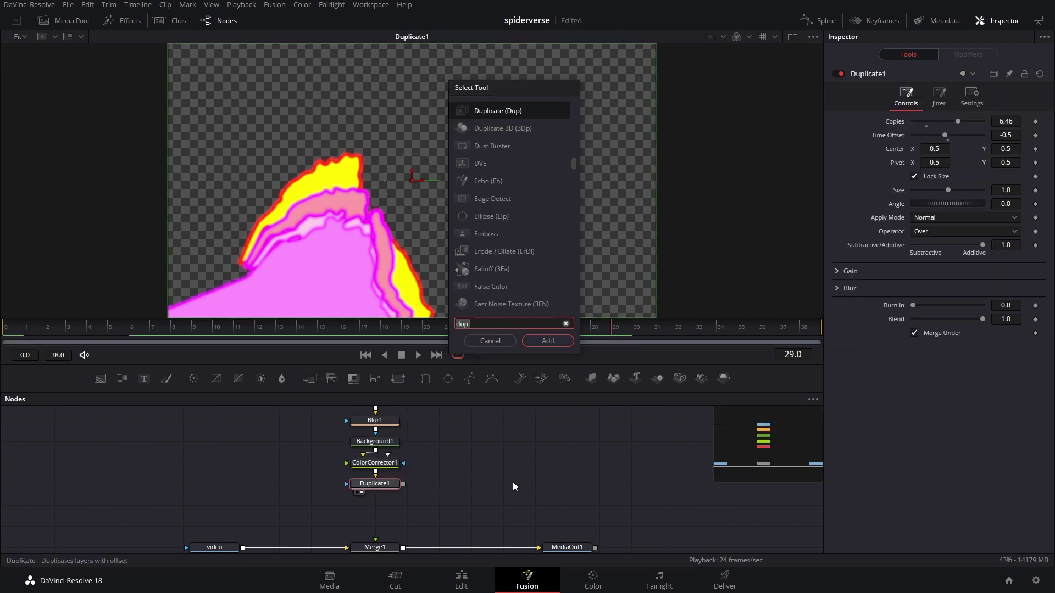
type("soft")
key("Return")
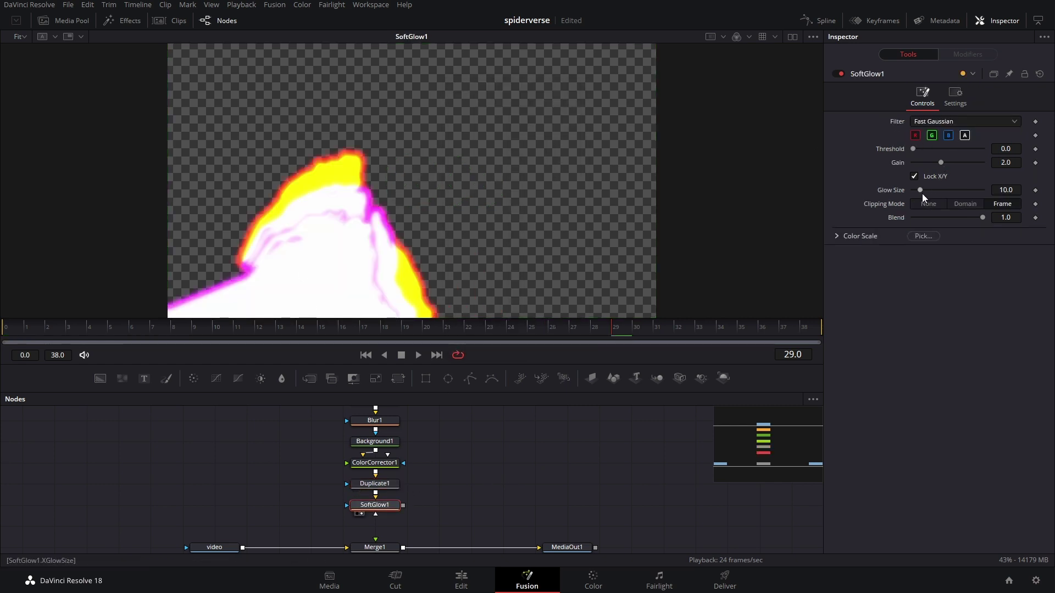
Set SoftGlow1's Glow Size to about 44.1 and Gain to about 0.63, and preview the glow up to frame 27
left_click_drag(922, 191, 920, 164)
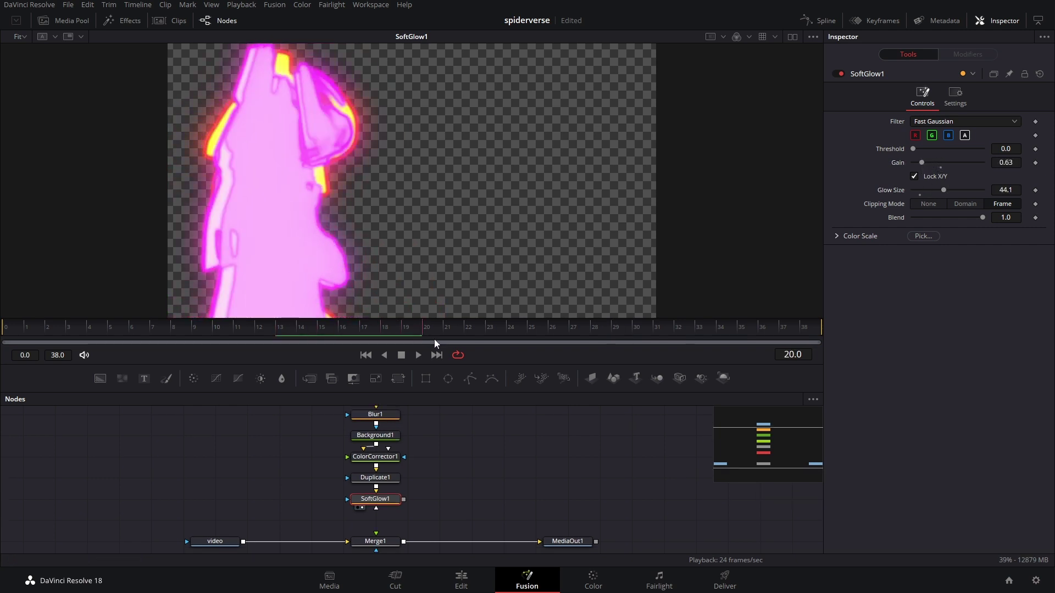
left_click_drag(485, 338, 575, 338)
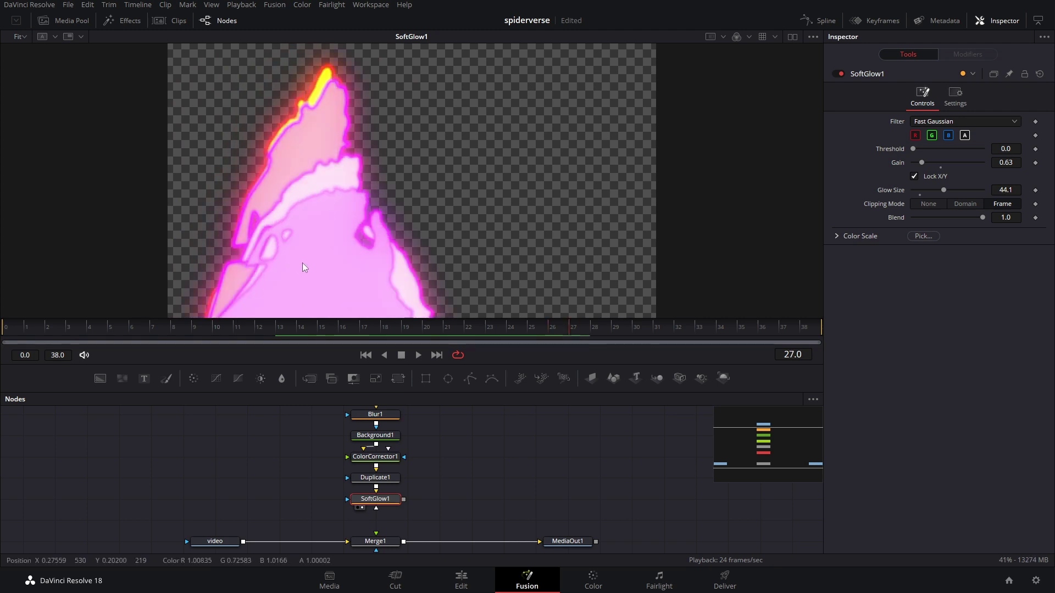
left_click_drag(406, 334, 576, 347)
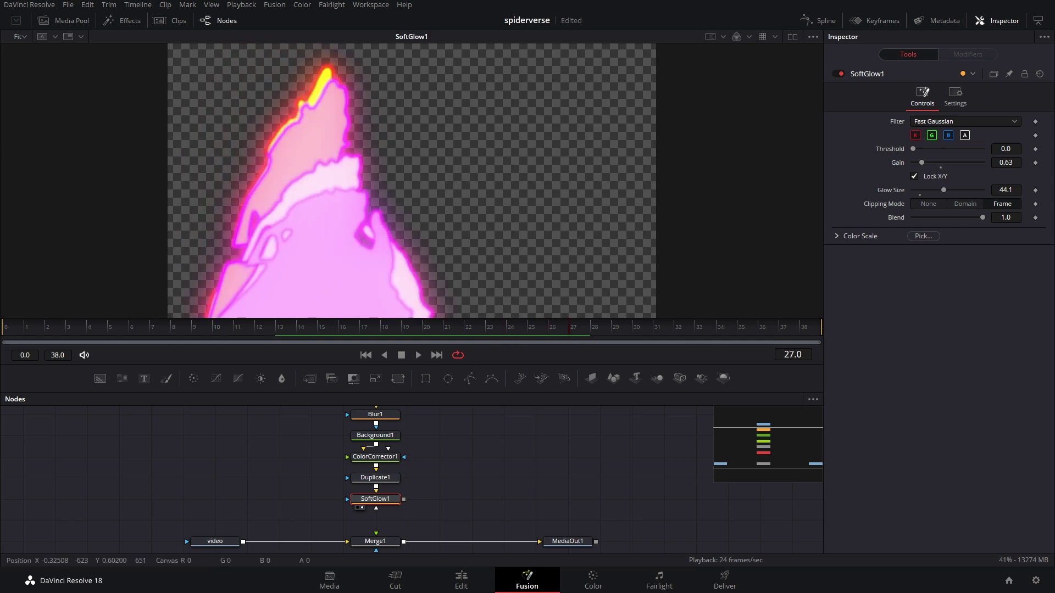
Move the roto-to-SoftGlow1 chain further above Merge1 and add a Merge node below SoftGlow1
scroll(412, 480, "up", 1)
left_click_drag(429, 415, 382, 499)
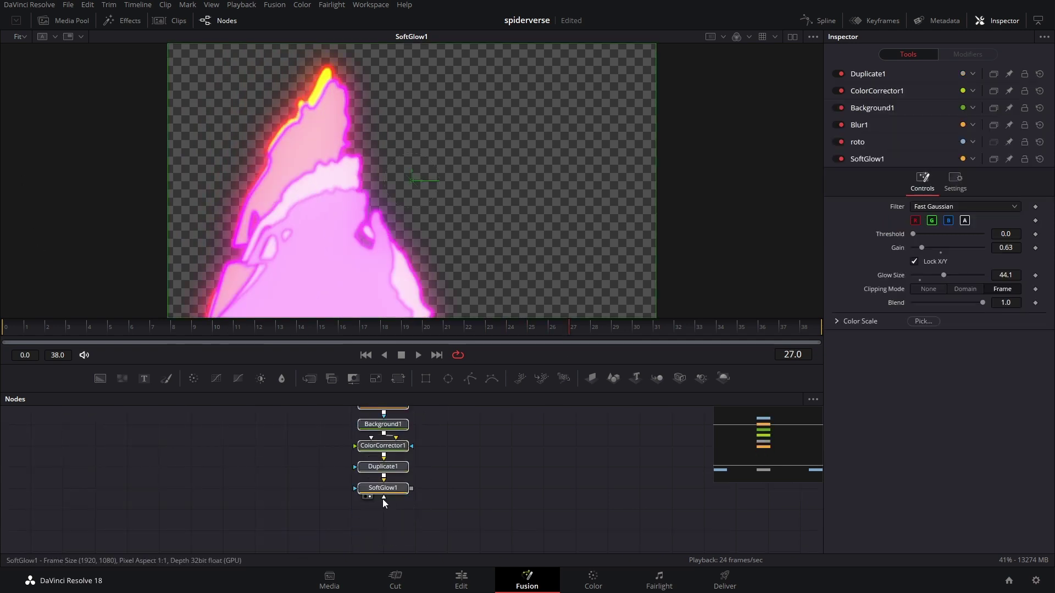
left_click_drag(468, 513, 455, 476)
left_click(369, 449)
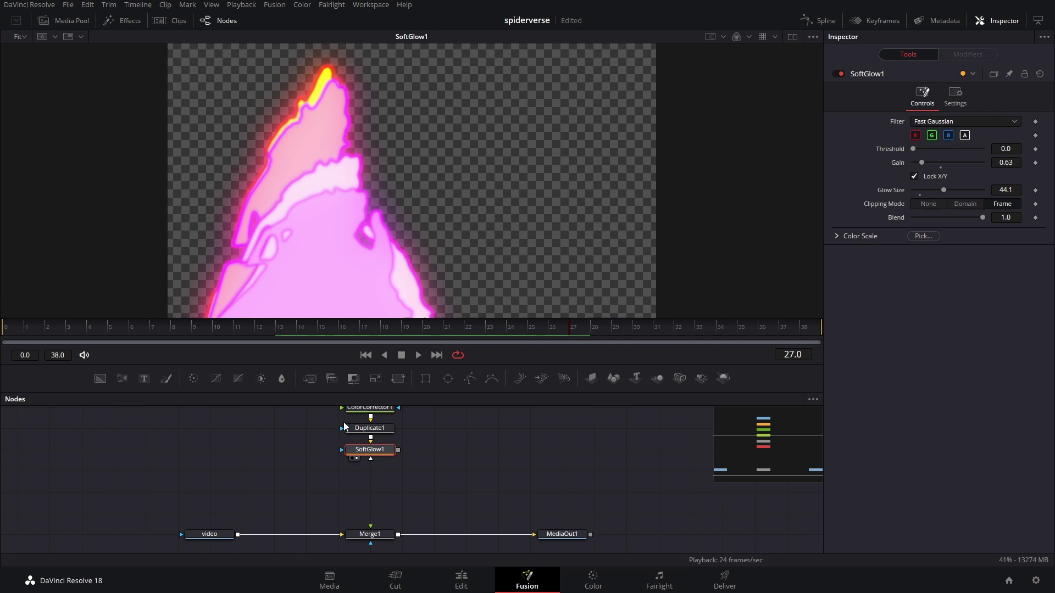
left_click_drag(312, 378, 391, 477)
scroll(391, 477, "up", 2)
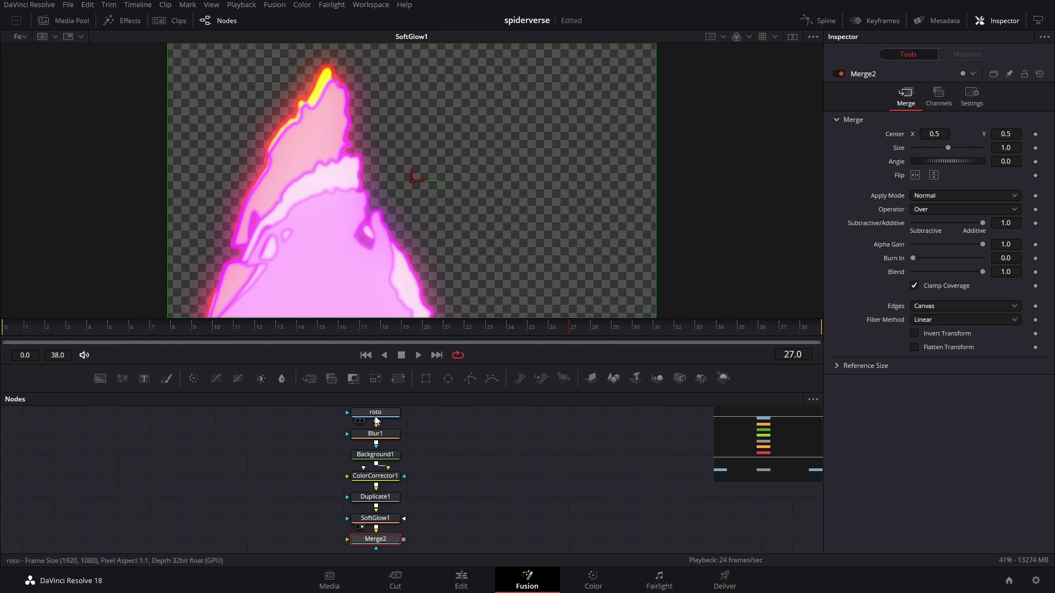
Place the roto node to the left of Blur1 and connect its output to Merge2's foreground input
left_click(285, 431)
scroll(339, 464, "down", 1)
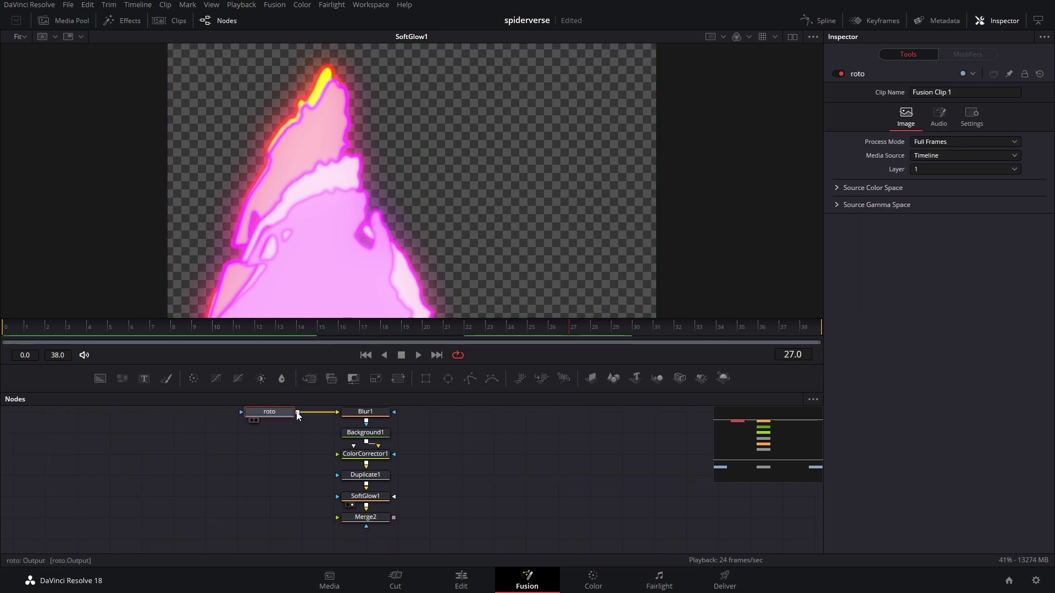
left_click_drag(297, 412, 337, 519)
Display Merge2 in the viewer and preview the weapon over its coloured trail from frame 17 to 28
left_click(356, 519)
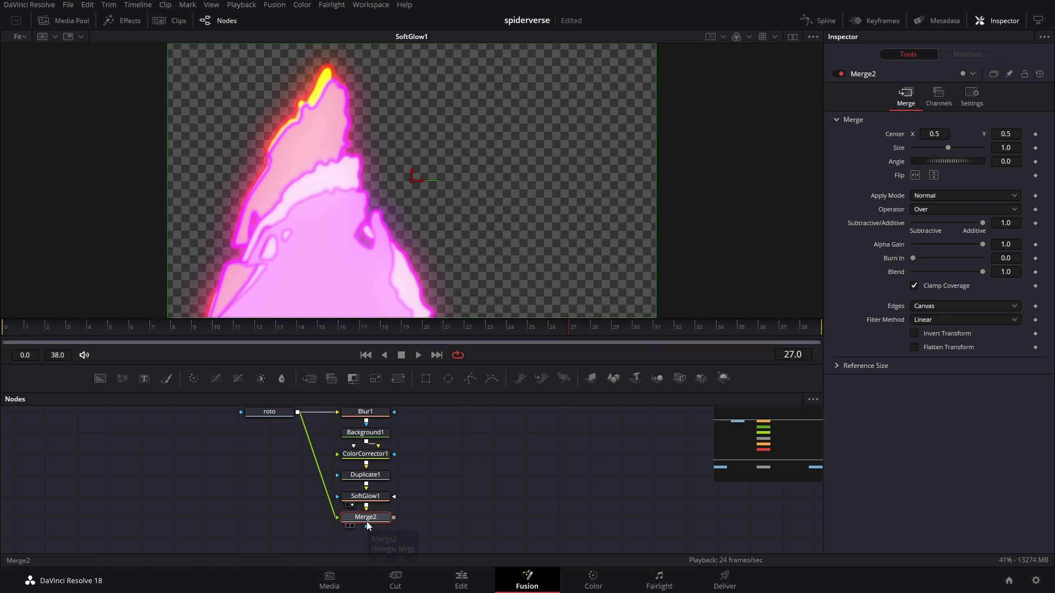
key("1")
left_click(360, 331)
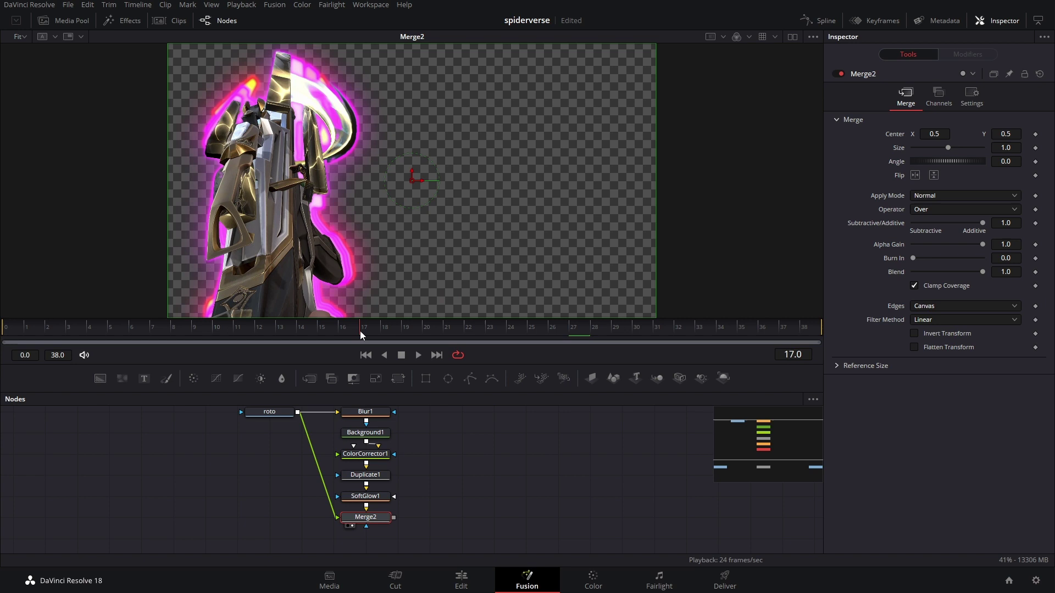
left_click_drag(361, 331, 595, 334)
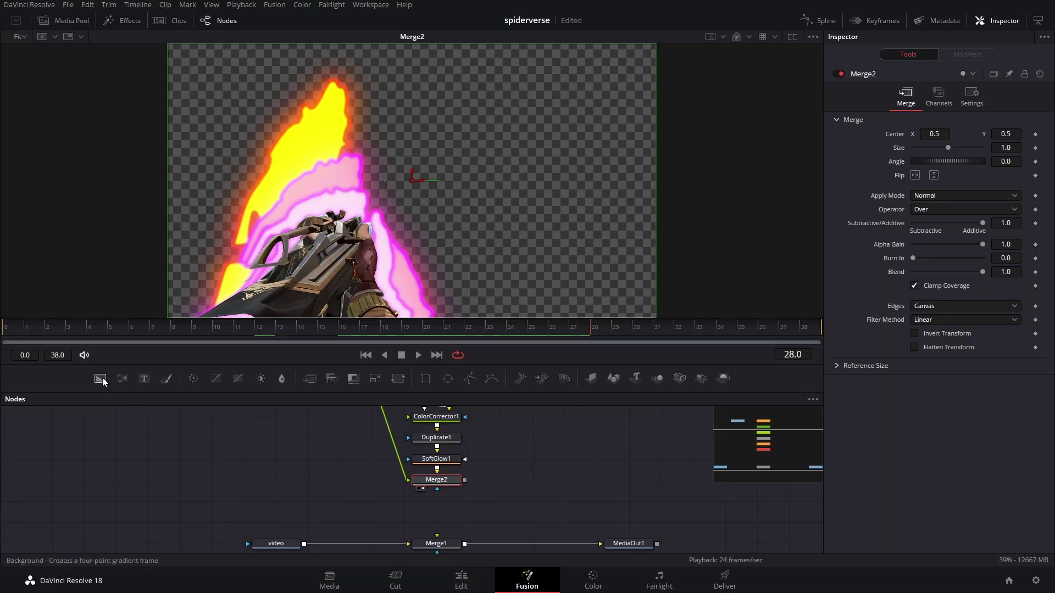
Add a separate Background node left of Merge2, show it in a second viewer, and set its colour to white #ffffff
left_click_drag(103, 385, 269, 484)
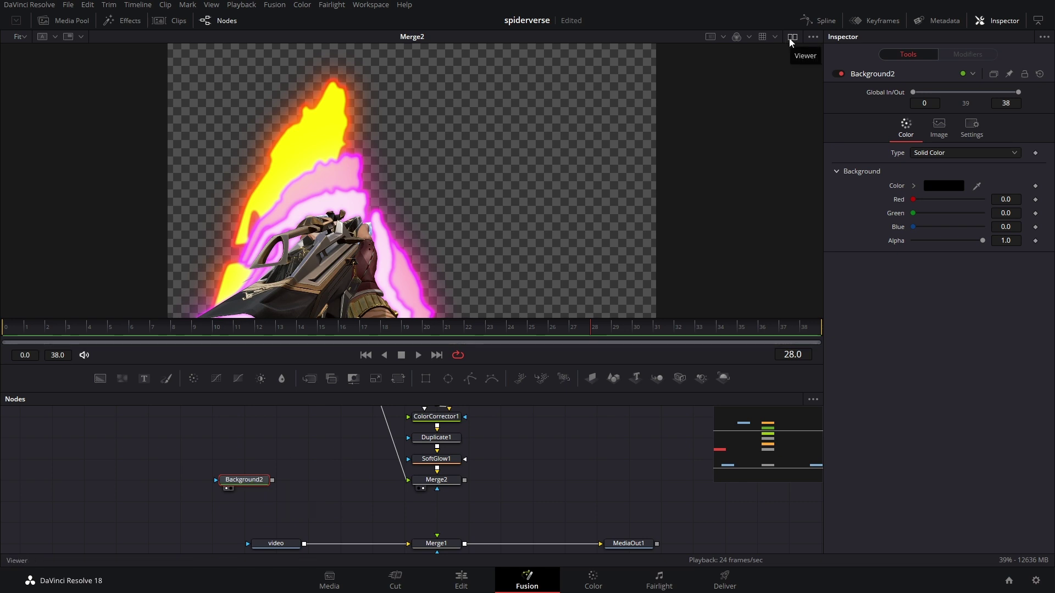
left_click(792, 37)
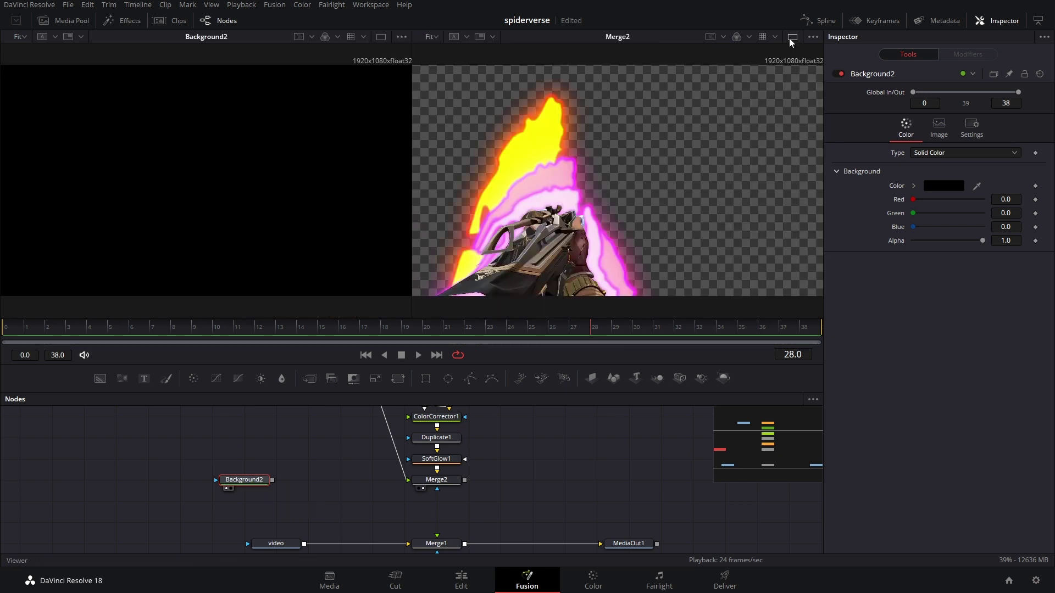
left_click(944, 187)
left_click(505, 278)
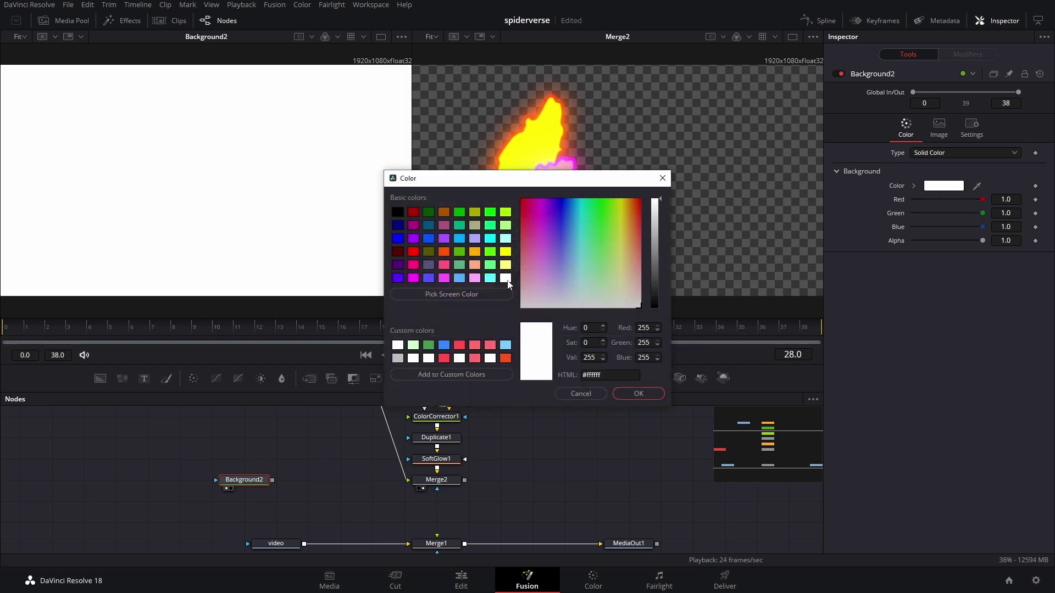
left_click(637, 394)
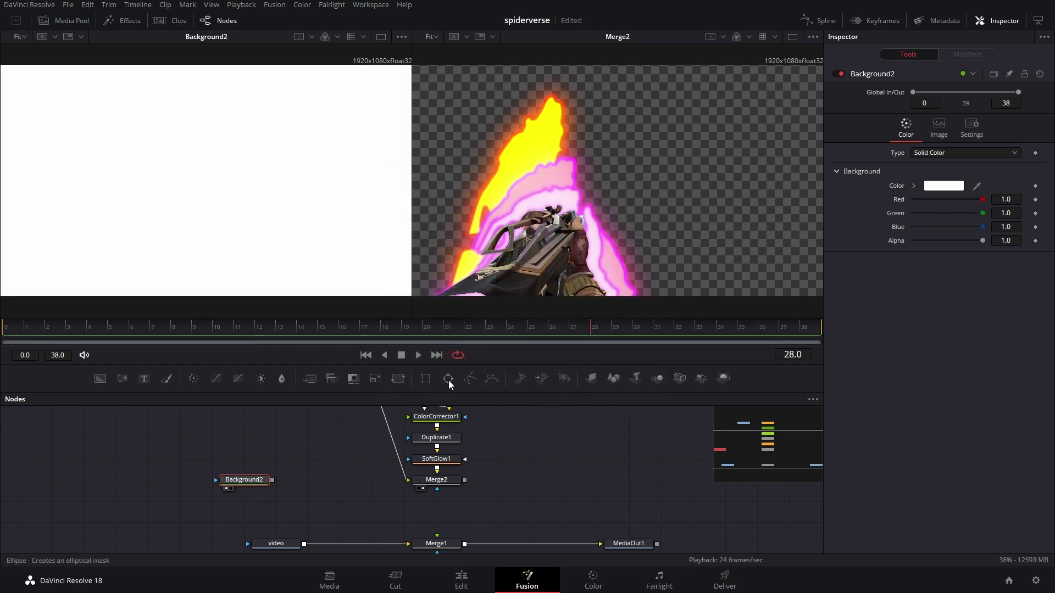
Mask Background2 with an Ellipse about 0.461 in width and height
left_click_drag(448, 379, 219, 479)
left_click_drag(298, 139, 291, 142)
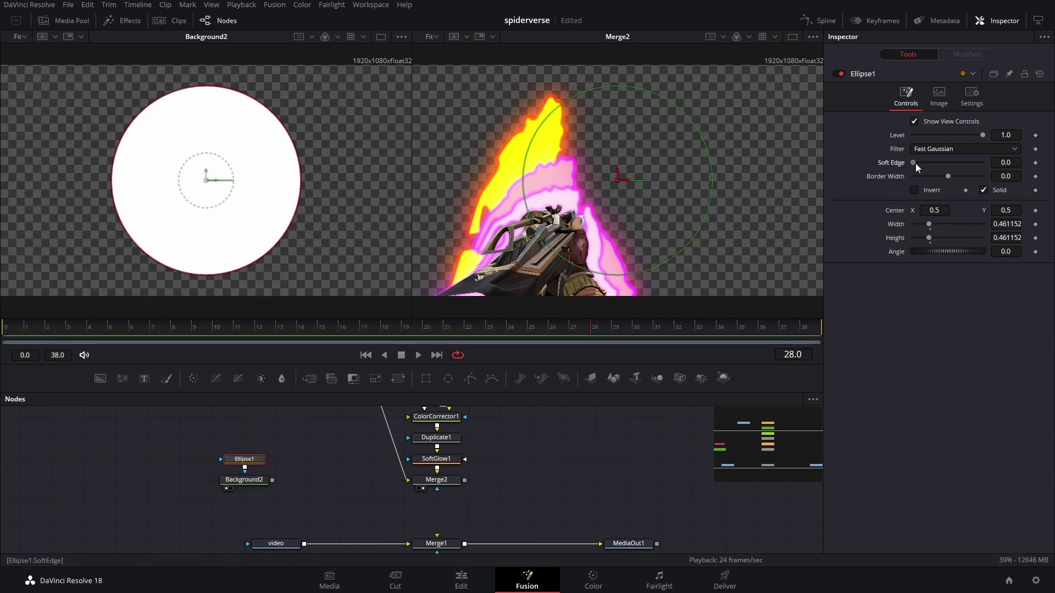
Soften Ellipse1's edge to 0.0394 and add a Crop node after Background2
left_click_drag(915, 163, 929, 162)
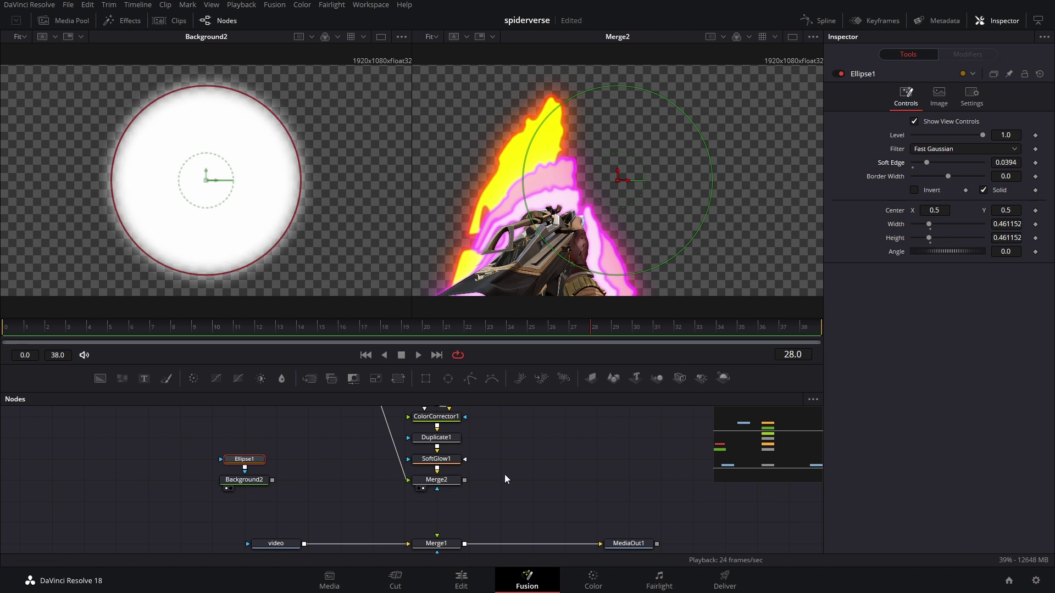
left_click(250, 480)
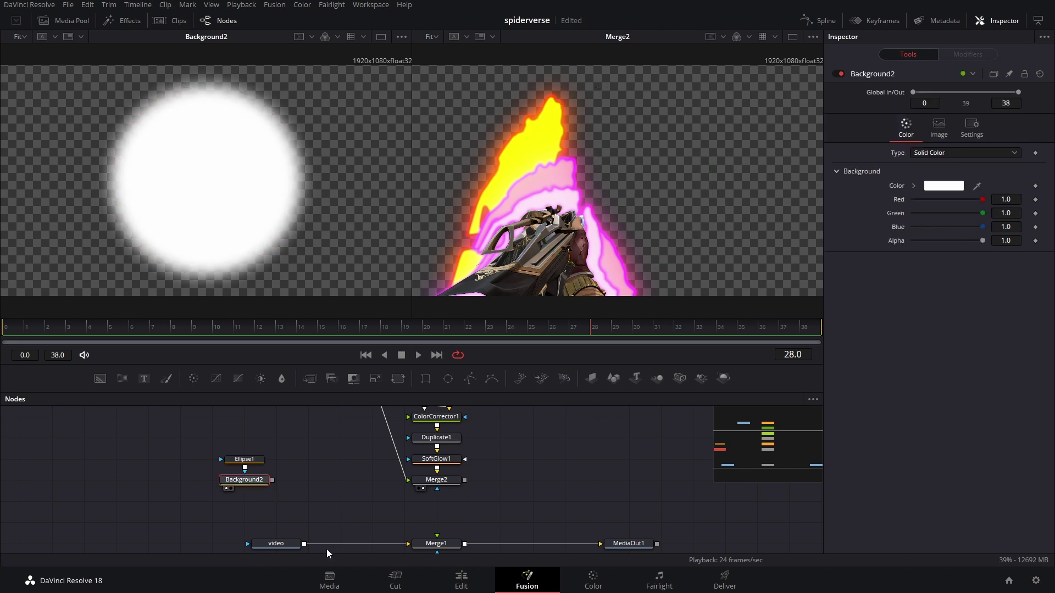
key("shift+space")
type("cr")
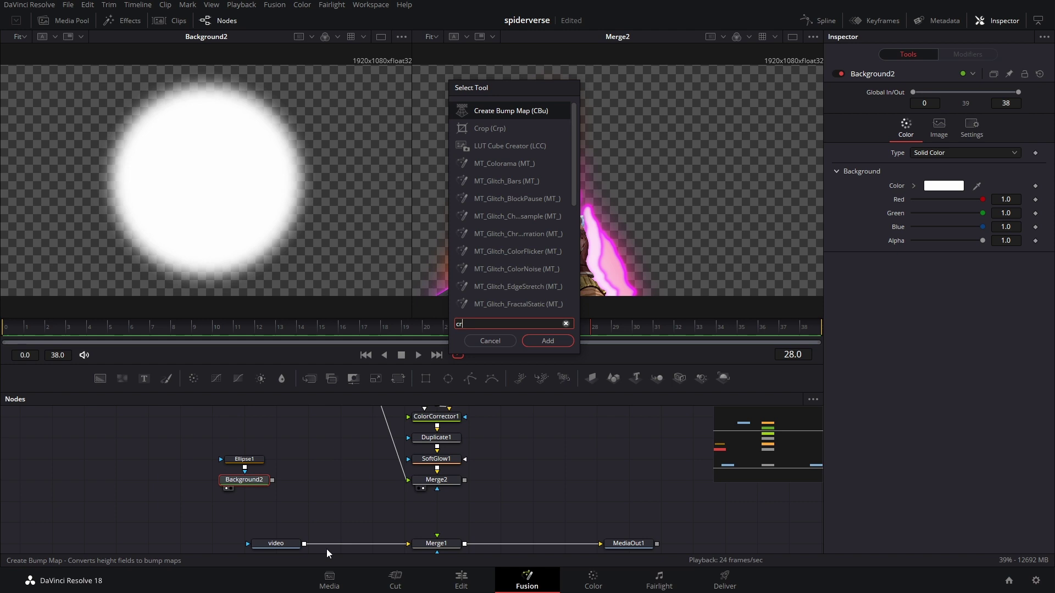
type("op")
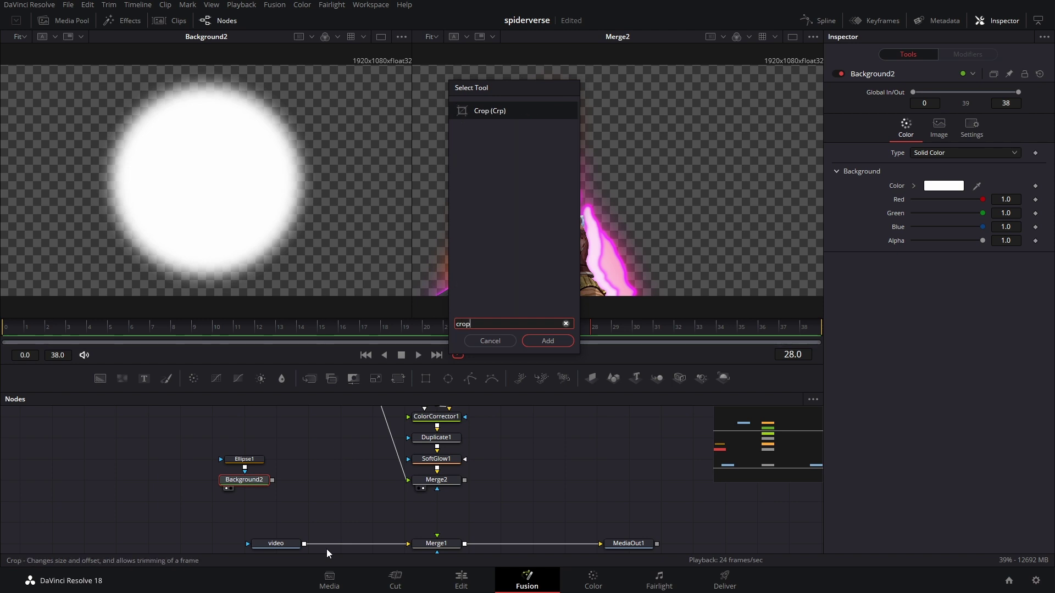
key("Return")
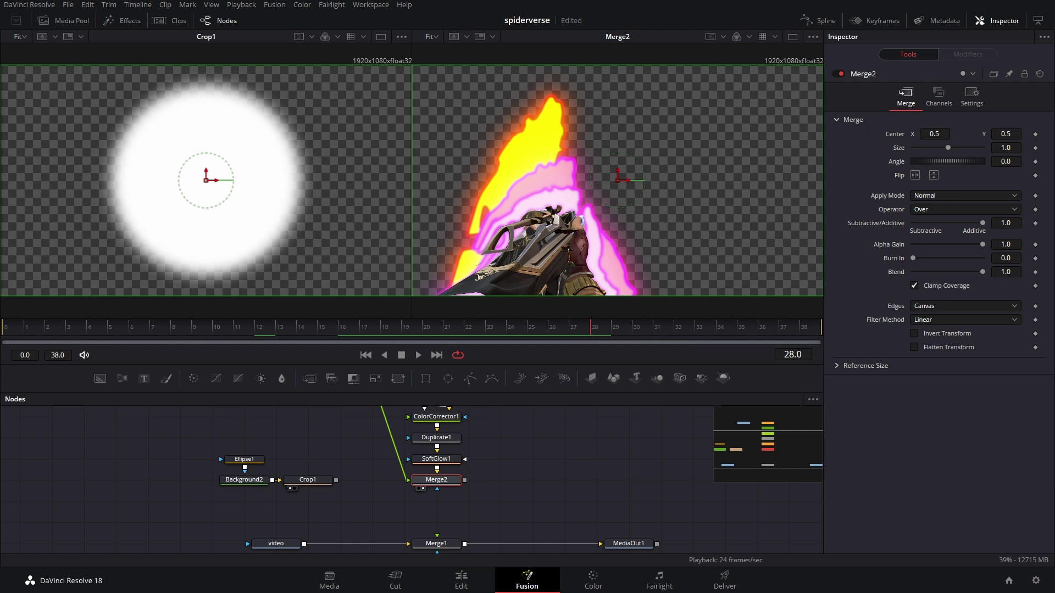
Keep Crop1 centered and set its X Size to 1080 for a square frame
left_click(308, 480)
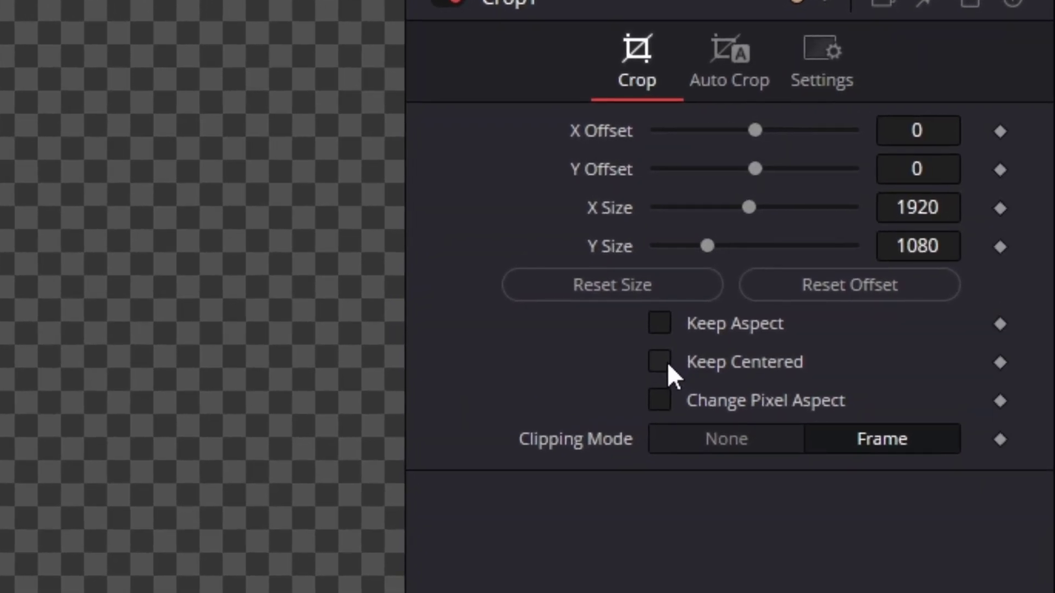
left_click(944, 208)
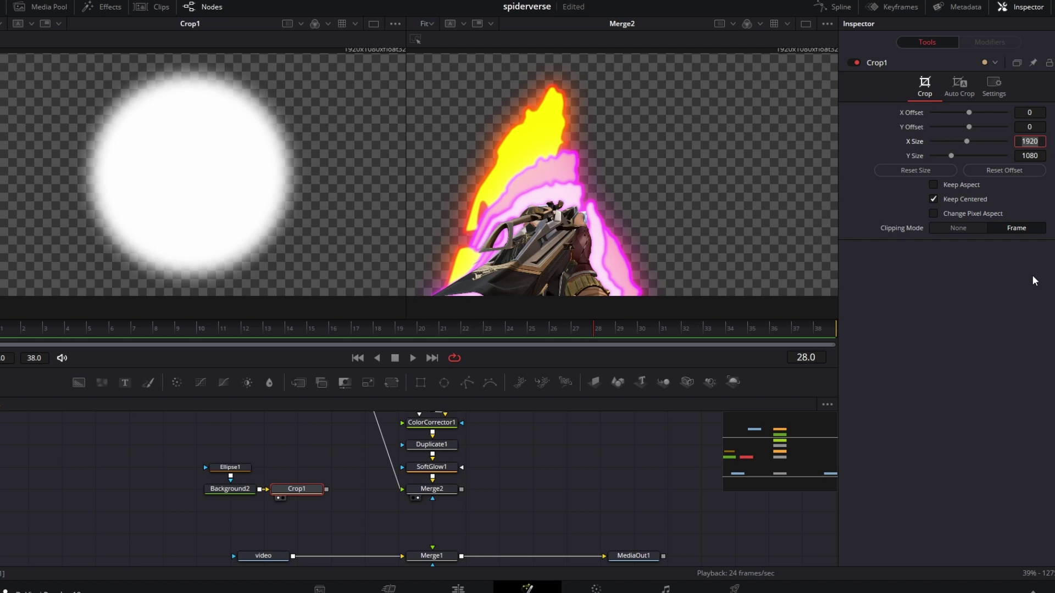
type("1080")
key("Tab")
Move Ellipse1, Background2 and Crop1 further left as a group and attach a Transform node after Crop1
left_click_drag(344, 508, 204, 456)
left_click_drag(289, 489, 256, 491)
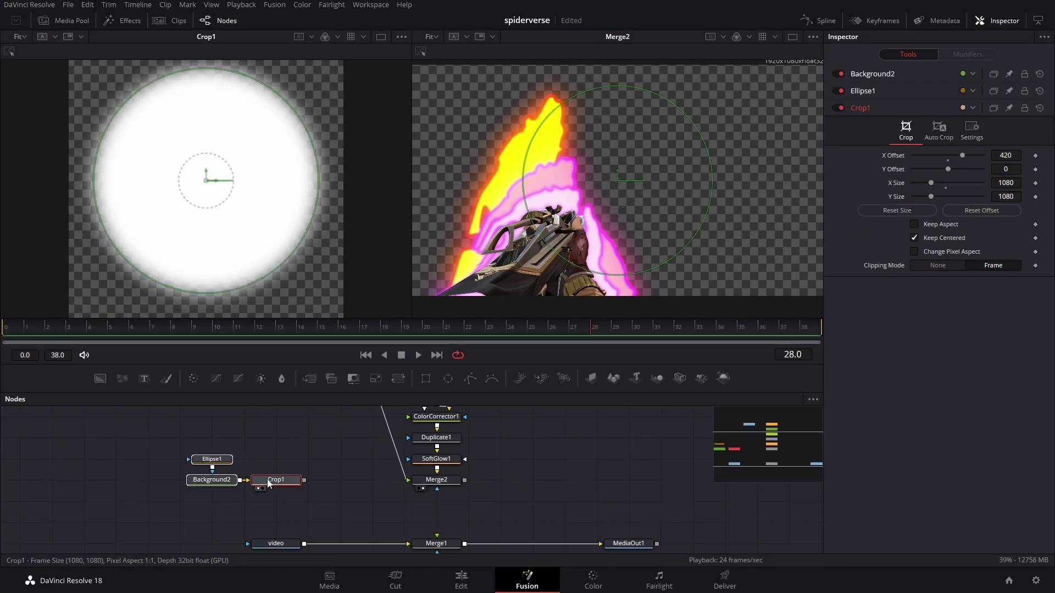
left_click_drag(403, 381, 324, 481)
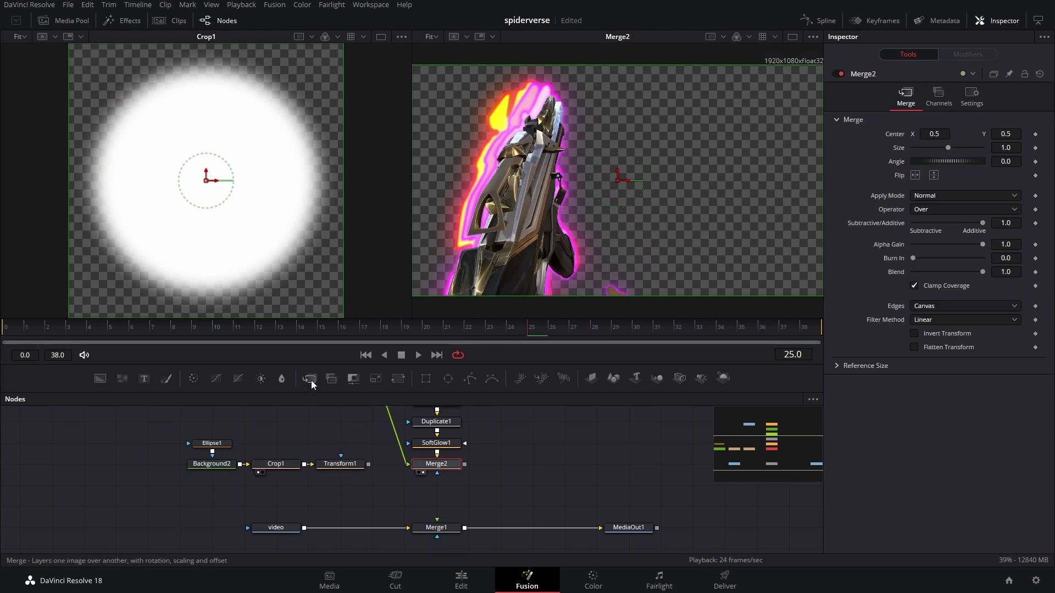
Add a Merge node directly below Merge2, connect Transform1 to its foreground, and show the merge in the second viewer
left_click_drag(311, 383, 440, 486)
left_click_drag(368, 464, 408, 488)
key("2")
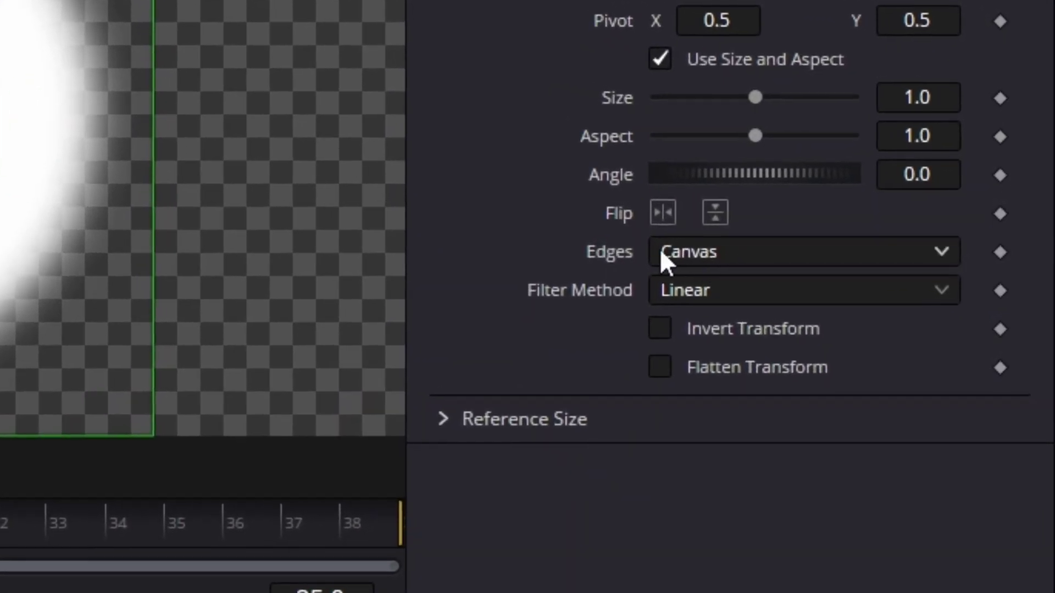
Set Transform1's edges to Wrap and its size to 0.015 to tile the circle into dots
left_click(727, 253)
left_click(722, 330)
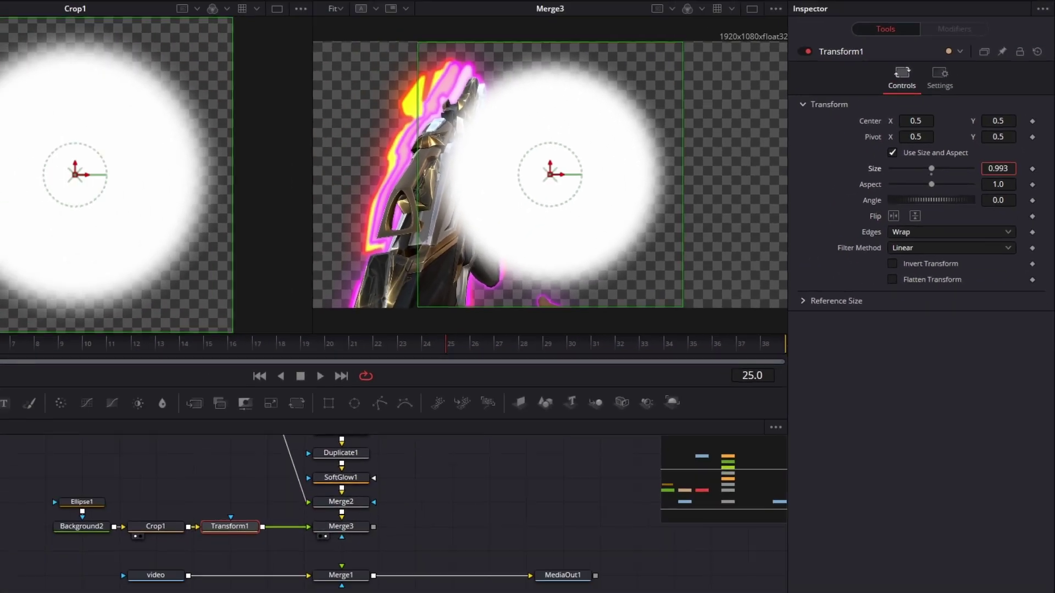
mouse_move(931, 169)
left_mouse_down()
mouse_move(898, 169)
mouse_move(913, 174)
left_mouse_up()
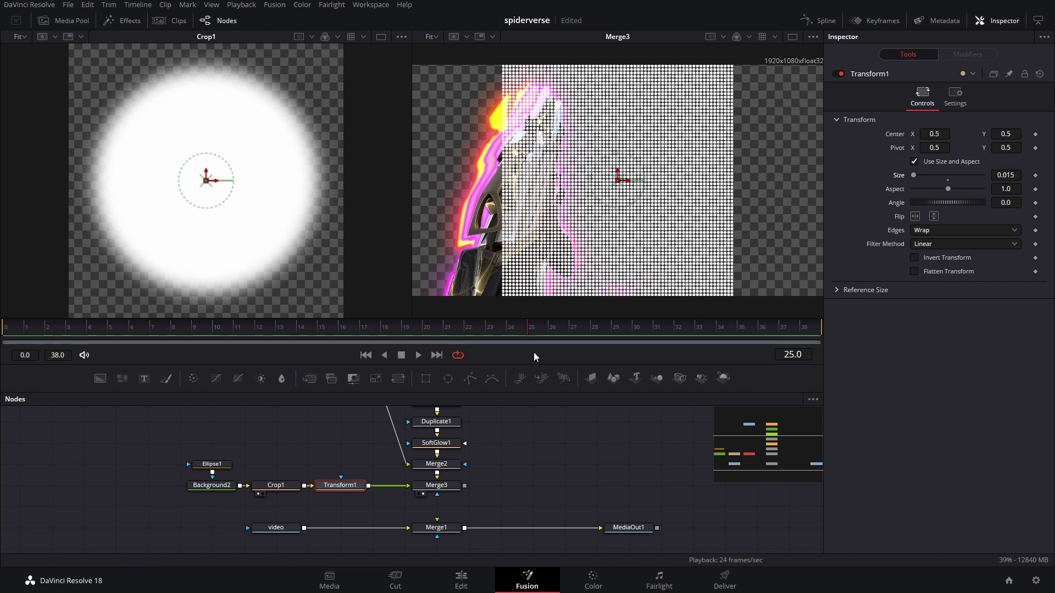
Set Merge3's edges to Wrap so the dot pattern fills the whole frame
left_click(431, 487)
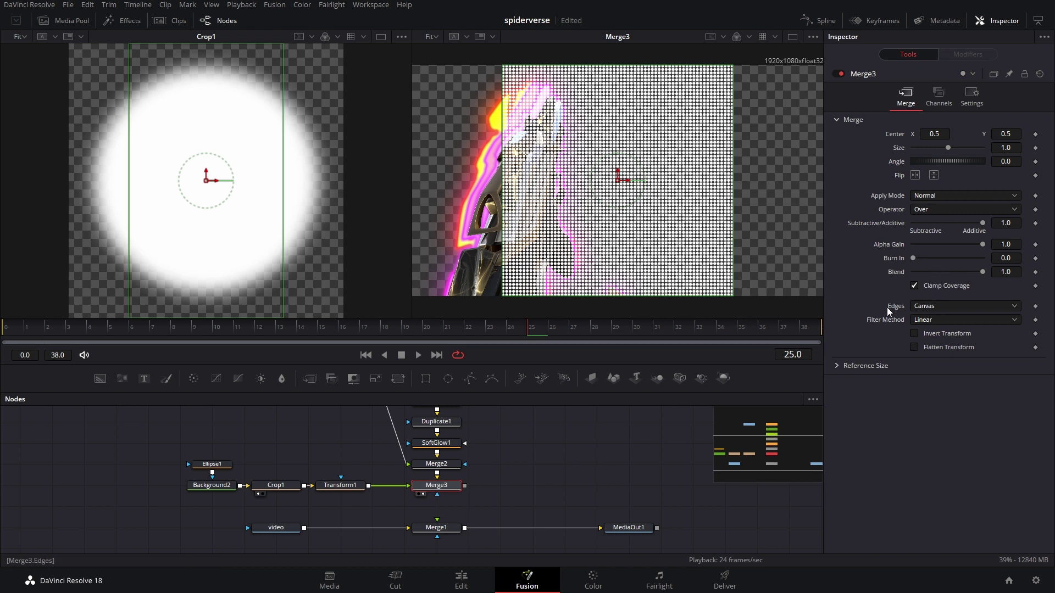
left_click(944, 308)
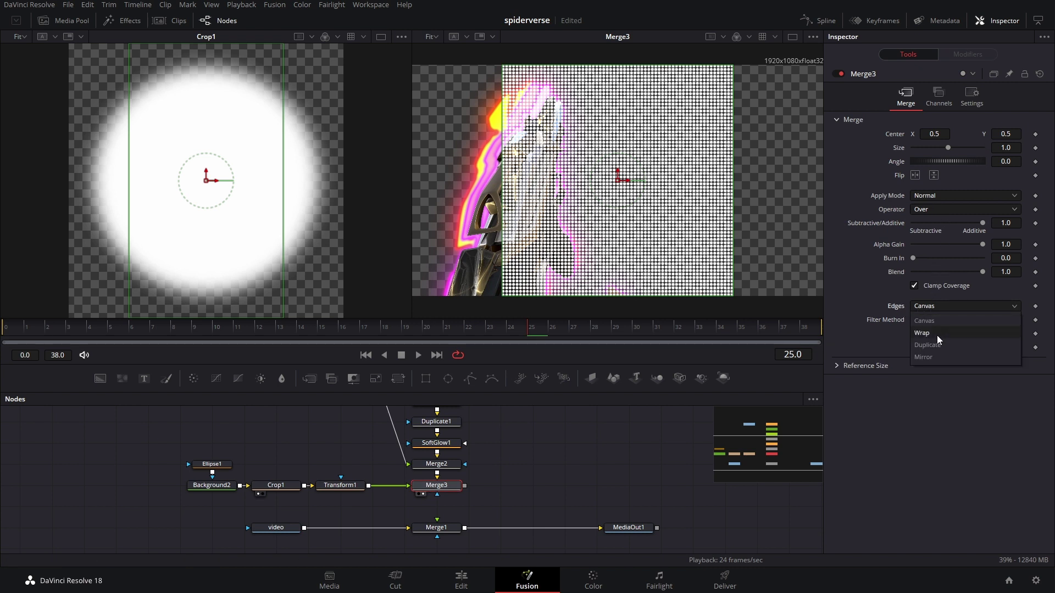
left_click(935, 333)
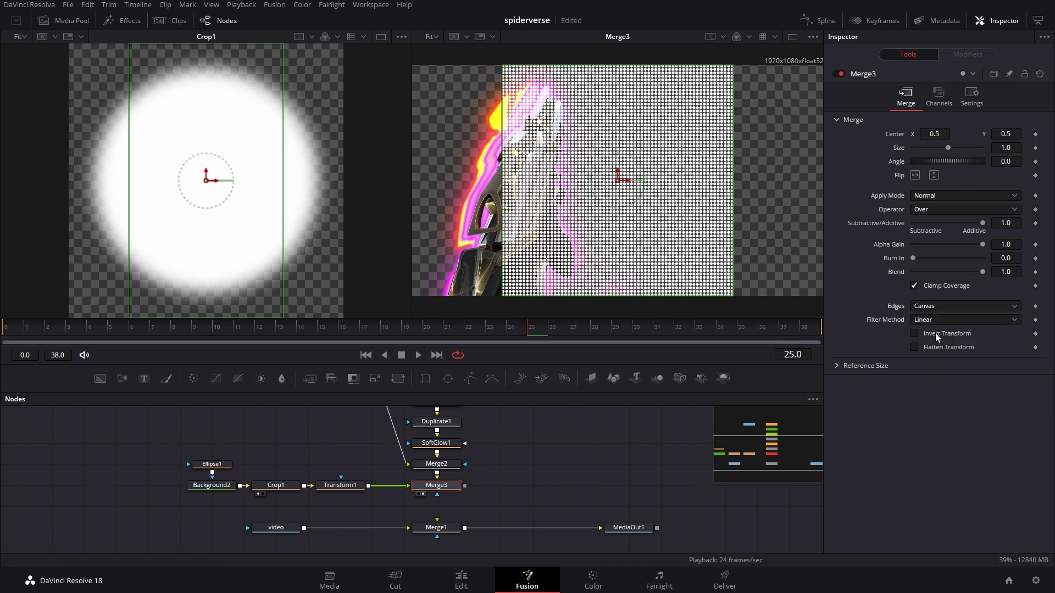
Set Transform1's size to 0.007 and its angle to -27.5 for a finer, rotated dot pattern
left_click(340, 485)
left_click_drag(1005, 175, 1034, 202)
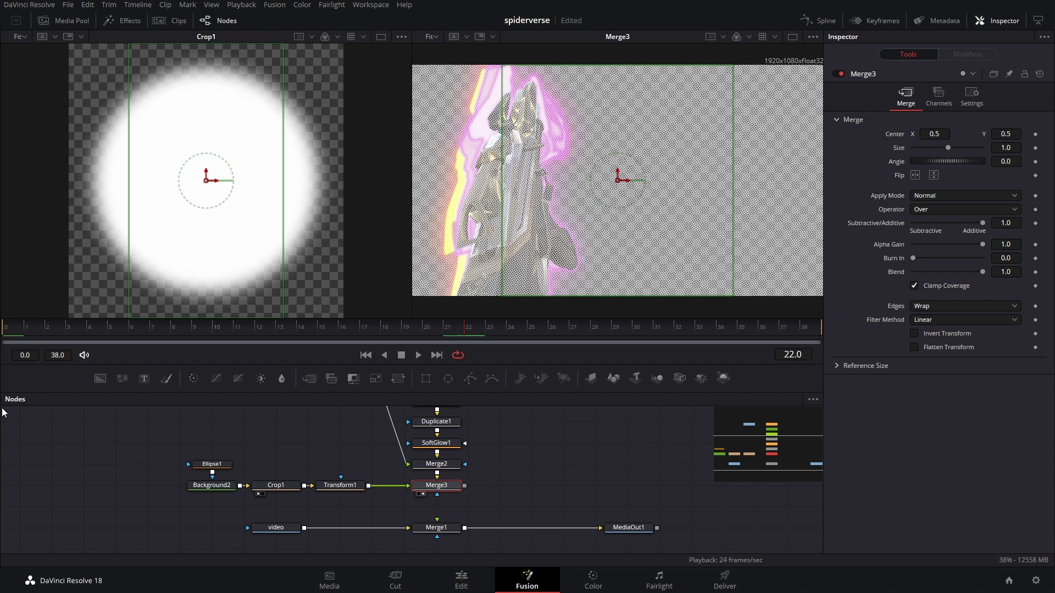
Change Merge3's apply mode to Hue to blend the dots into the weapon's trail
left_click(933, 199)
scroll(944, 296, "down", 3)
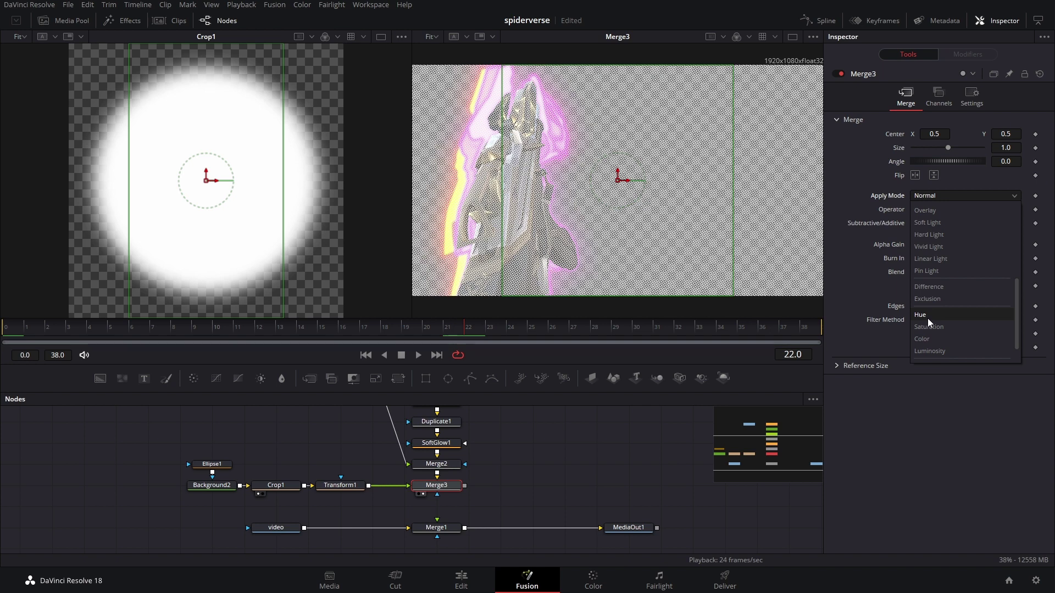
left_click(927, 318)
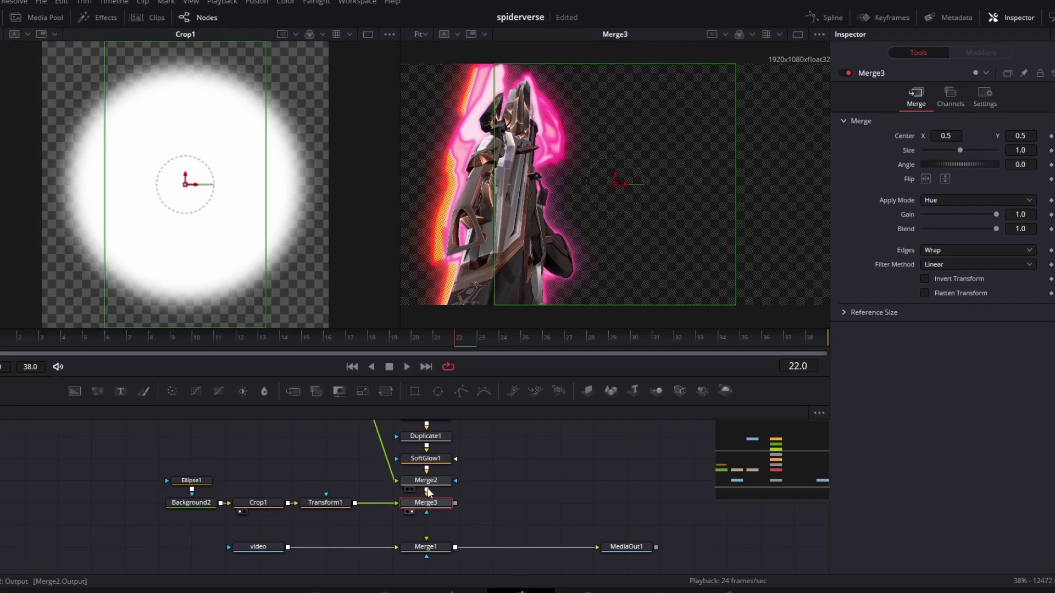
mouse_move(427, 489)
left_mouse_down()
mouse_move(486, 444)
mouse_move(427, 518)
mouse_move(438, 494)
left_mouse_up()
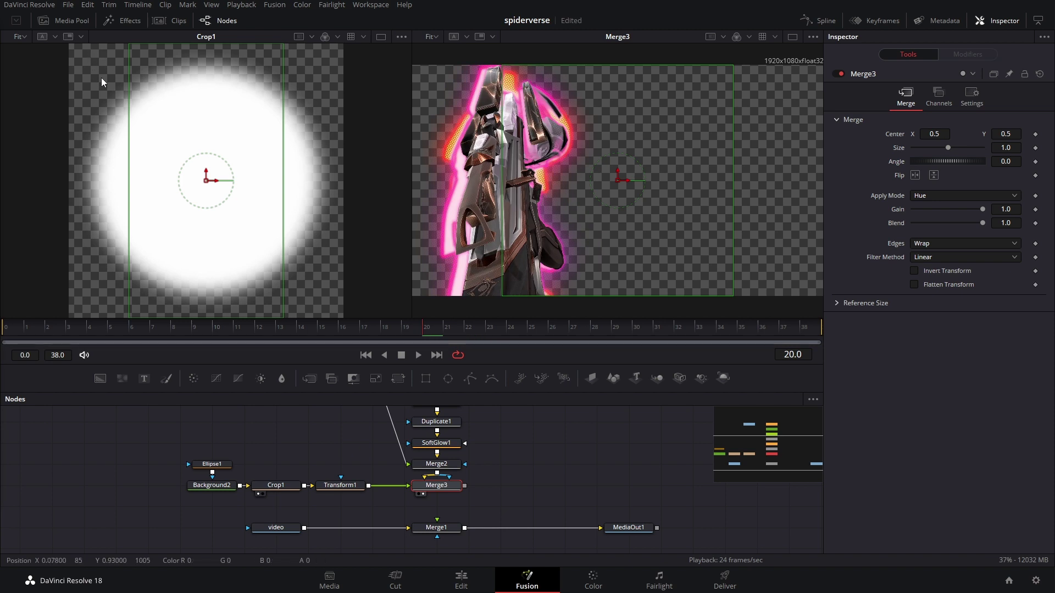
Add the Chromatic Aberration effect from the Fusion tool templates beside Merge2
left_click(119, 20)
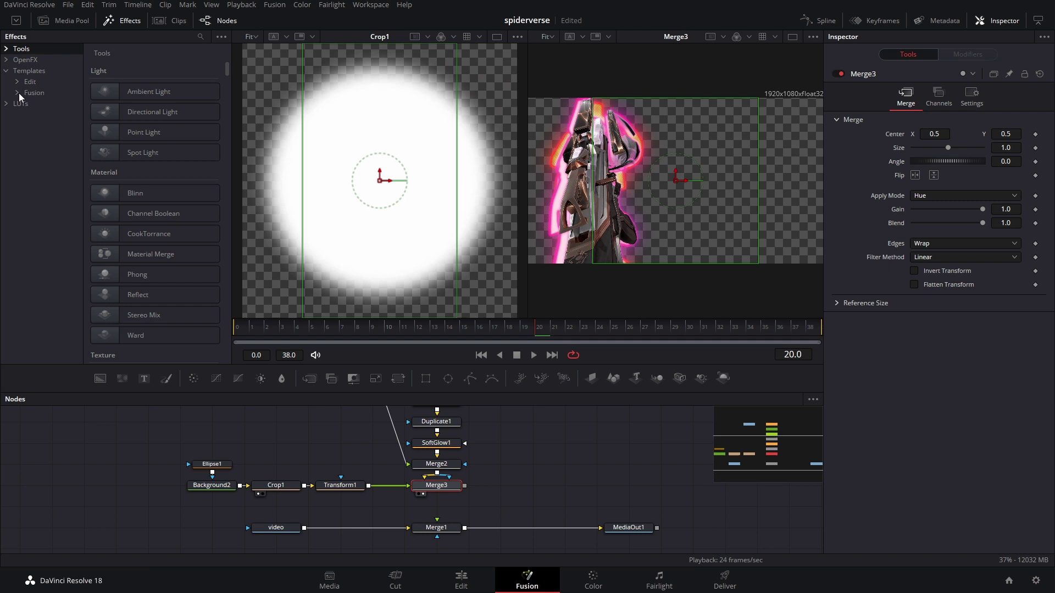
left_click(19, 93)
left_click(52, 200)
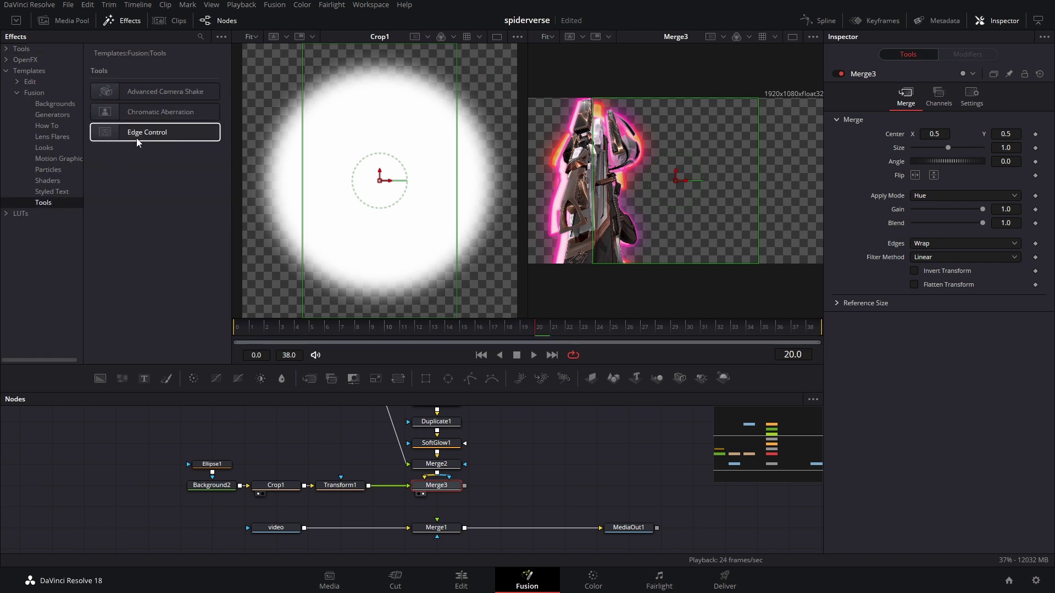
left_click_drag(158, 111, 502, 457)
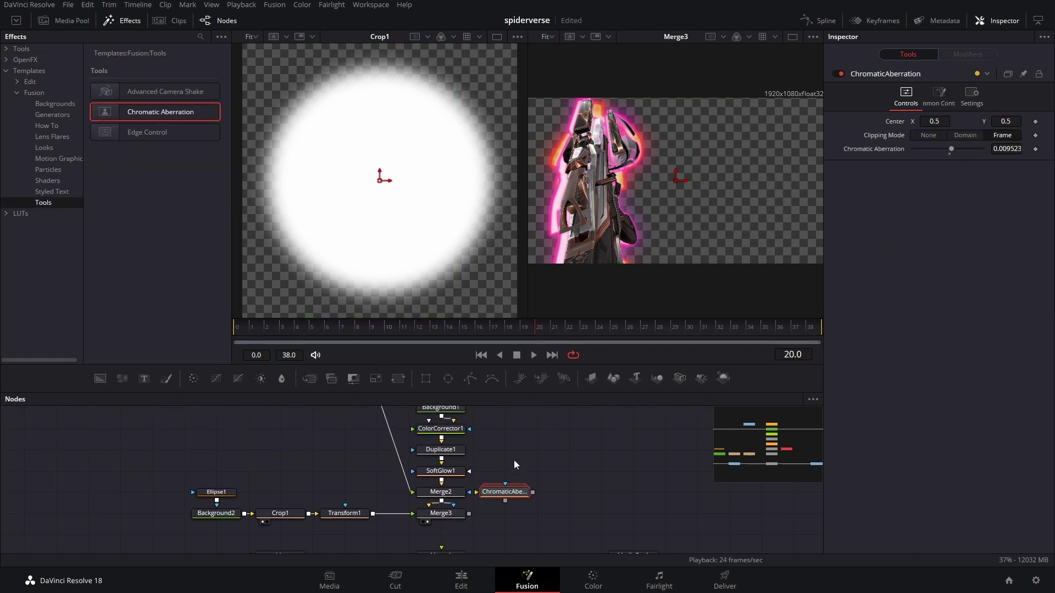
Lower Merge3, insert the Chromatic Aberration node between Merge2 and Merge3, and set its aberration to 0.025
left_click_drag(447, 514, 447, 535)
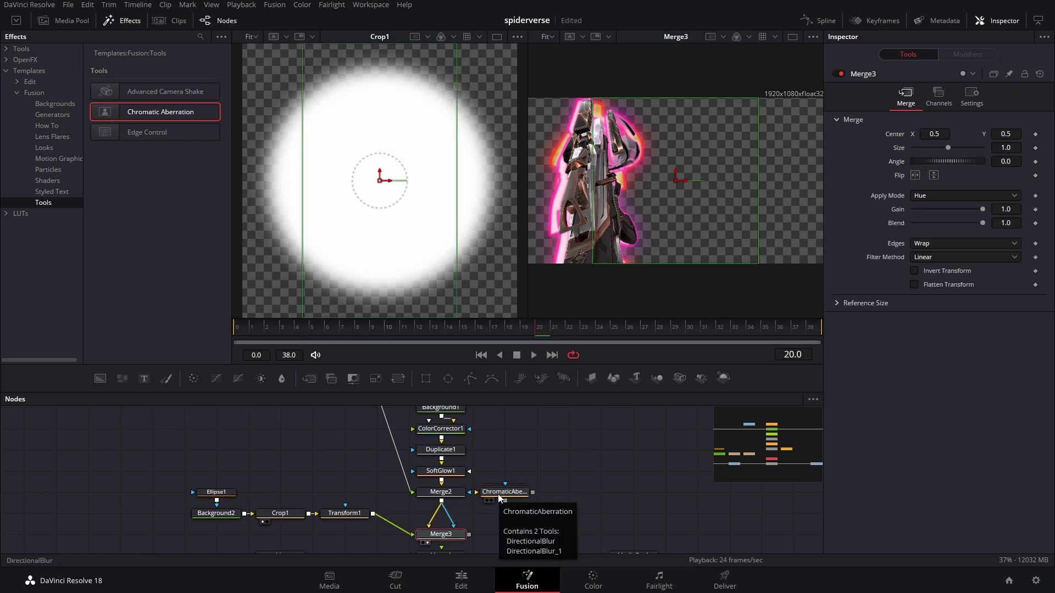
left_click_drag(499, 498, 443, 515)
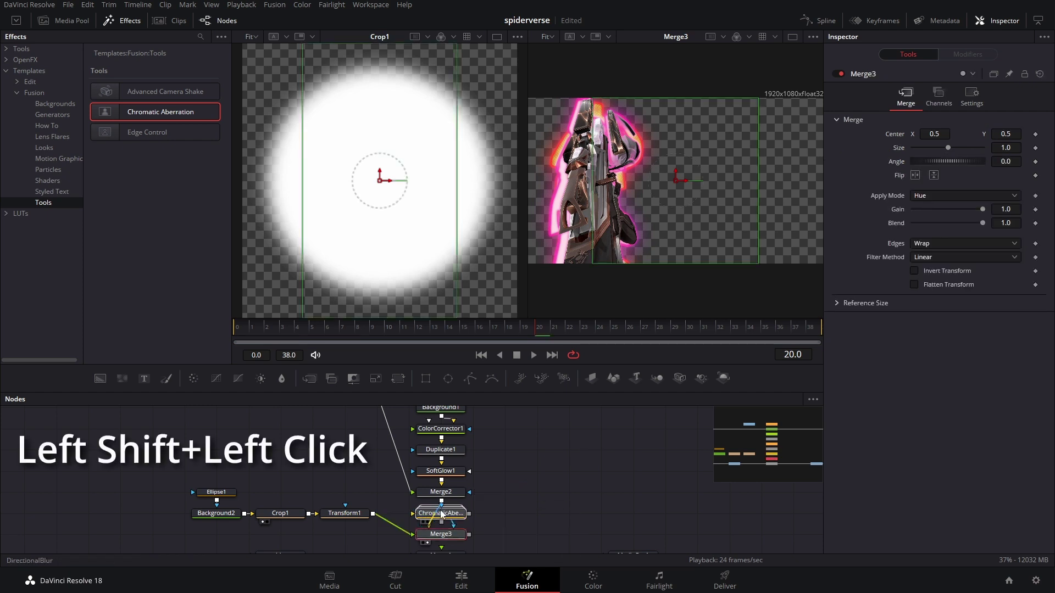
left_click(443, 513)
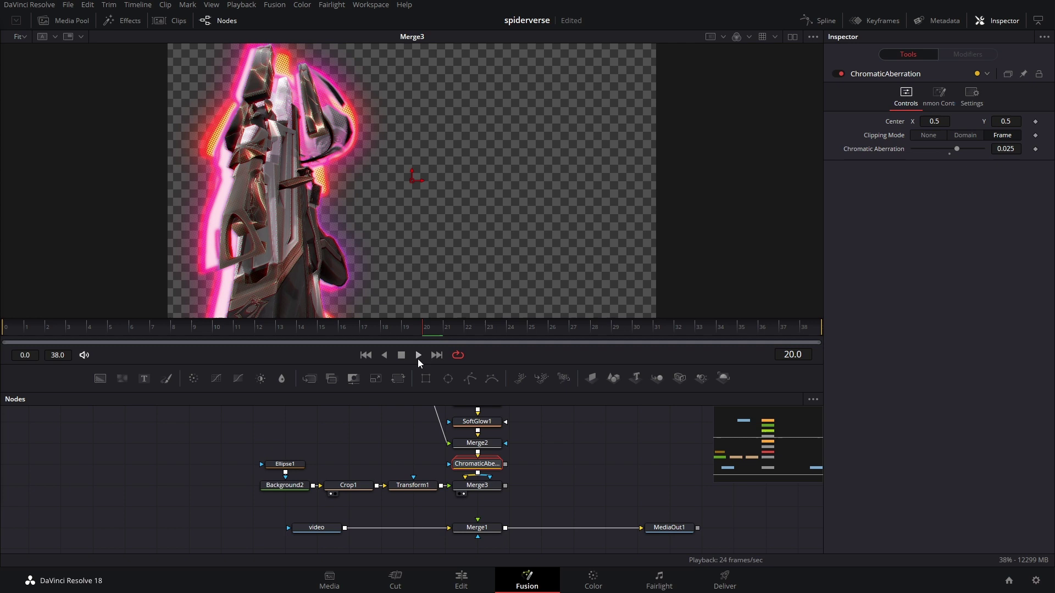
Insert a Displace node between the Chromatic Aberration node and Merge3
left_click_drag(477, 465, 477, 477)
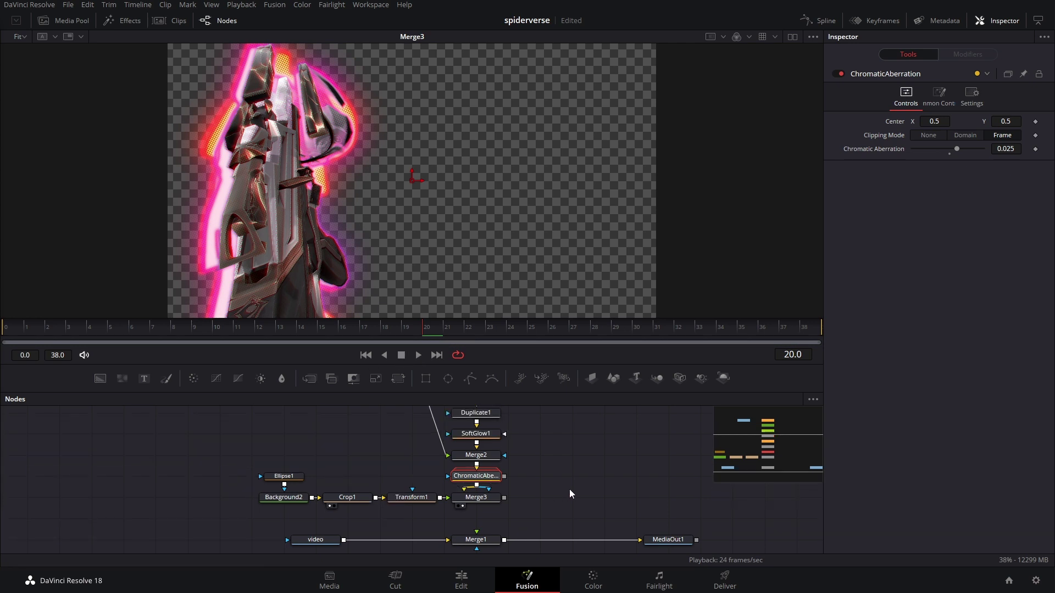
key("shift+space")
type("crop")
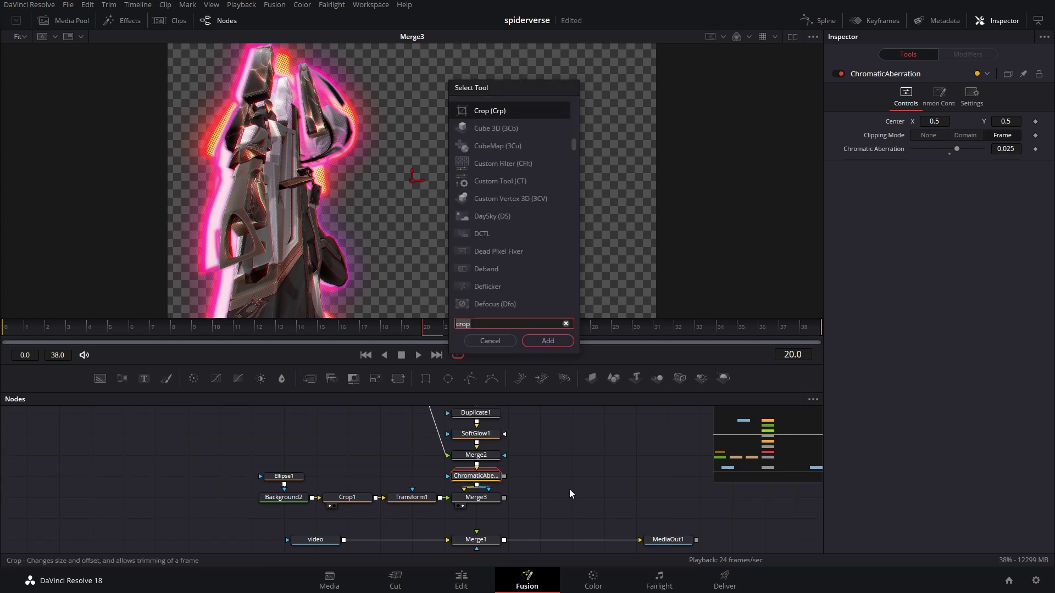
key("BackSpace")
key("BackSpace")
key("BackSpace")
key("BackSpace")
type("disp")
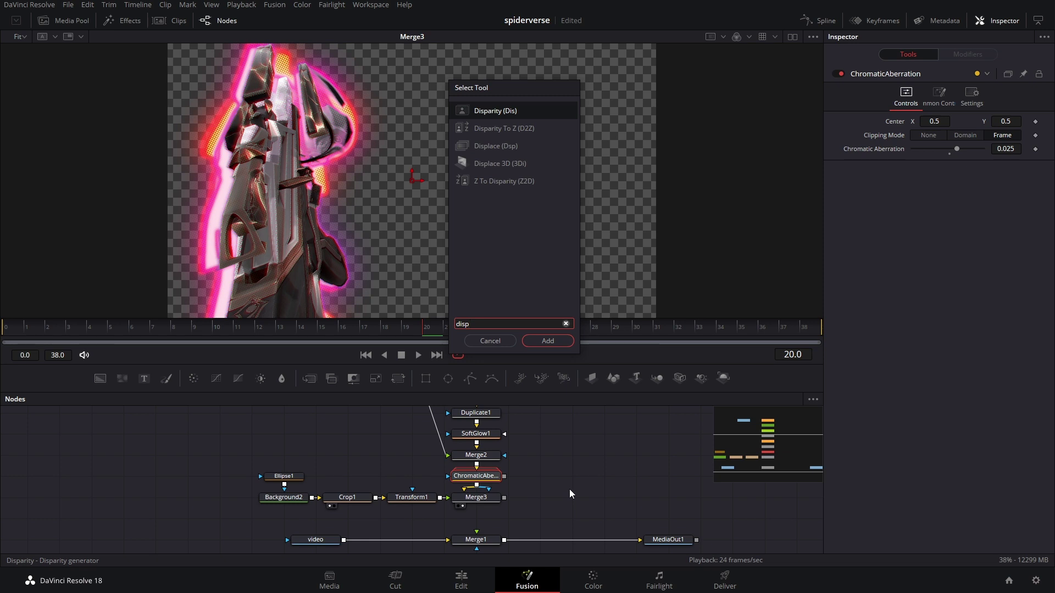
type("l")
key("Return")
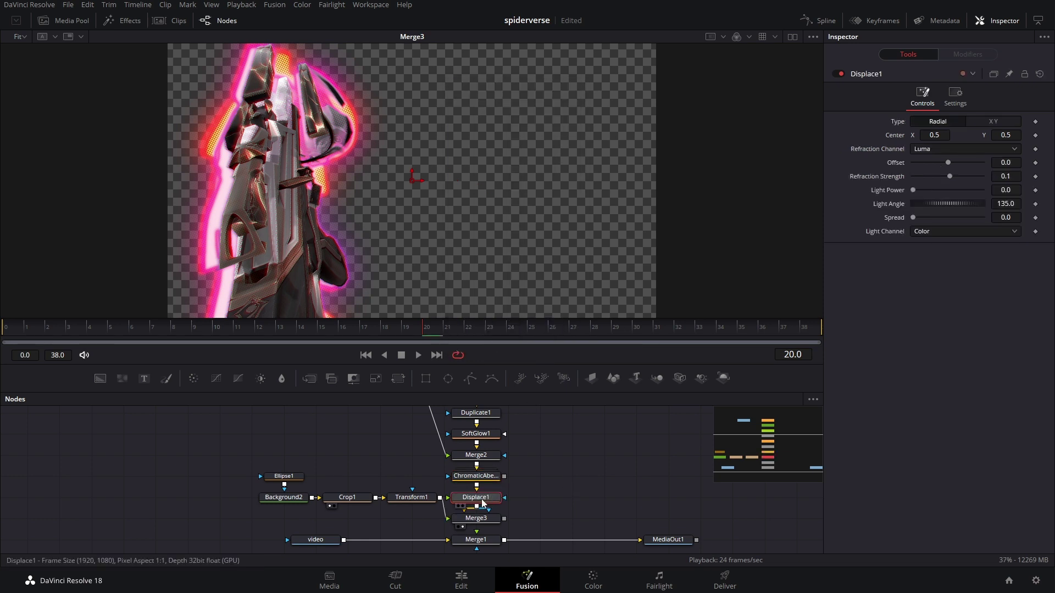
Move the dot pattern nodes down level with Merge3 and connect a new Fast Noise node to Displace1's foreground
mouse_move(251, 451)
left_mouse_down()
mouse_move(391, 495)
mouse_move(420, 511)
mouse_move(412, 518)
left_mouse_up()
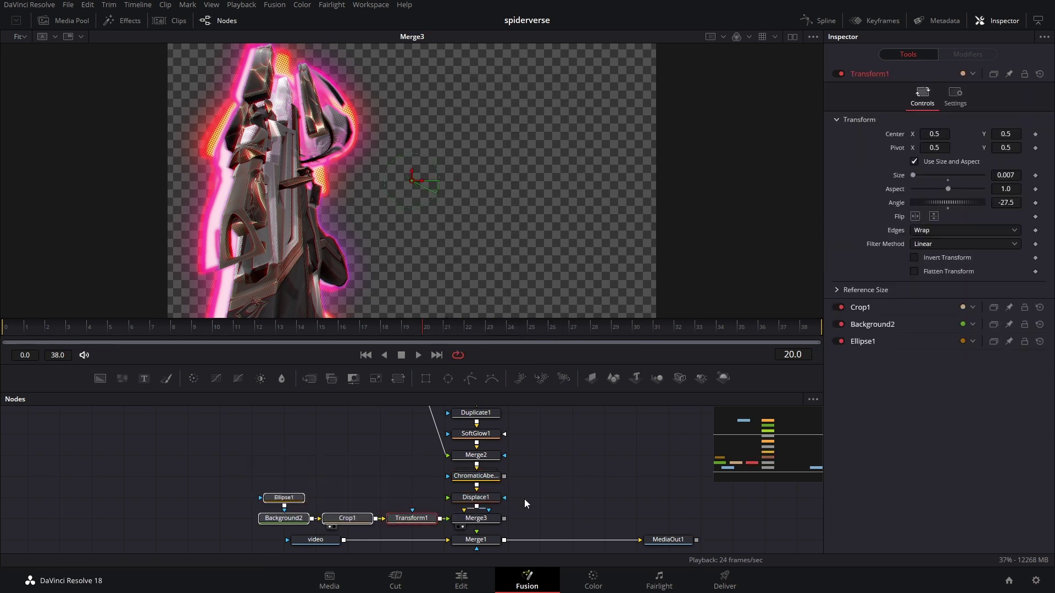
left_click(476, 497)
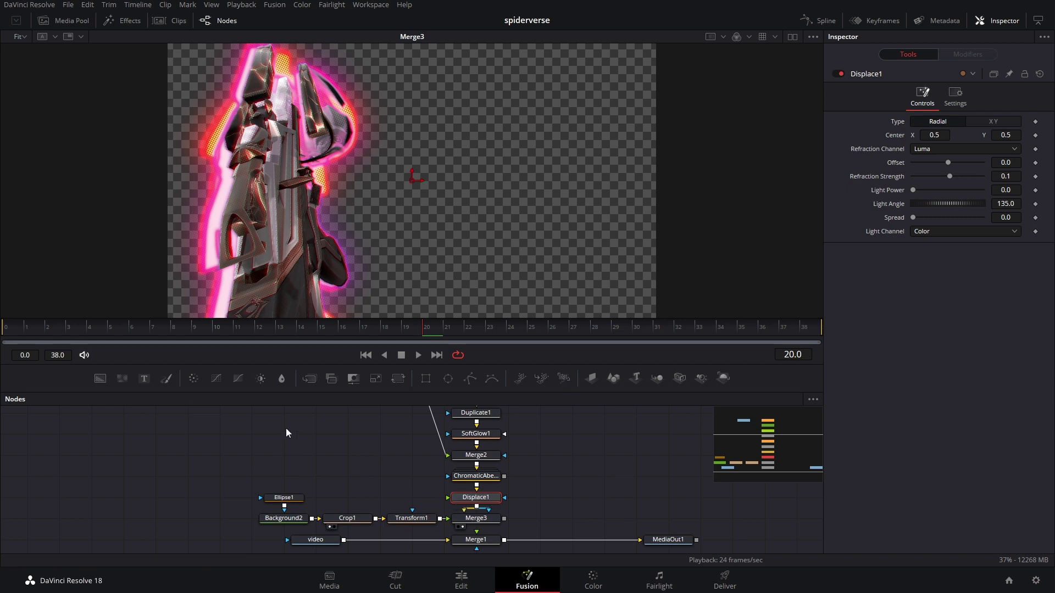
left_click_drag(123, 379, 457, 502)
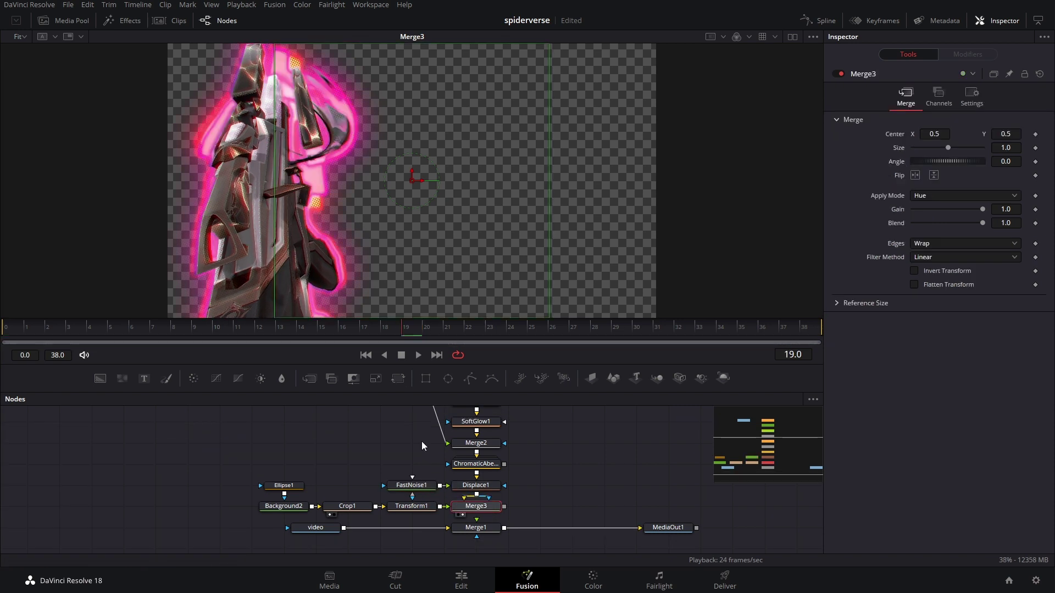
Show FastNoise1 in the first viewer and Merge3 in the second, with both viewers side by side
left_click(422, 488)
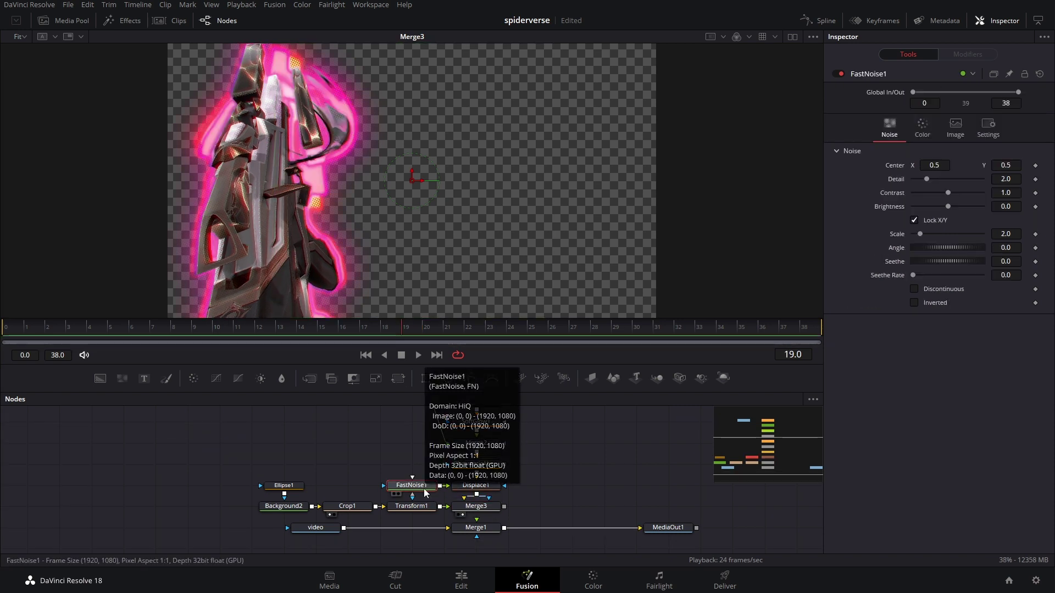
key("1")
left_click(476, 513)
key("2")
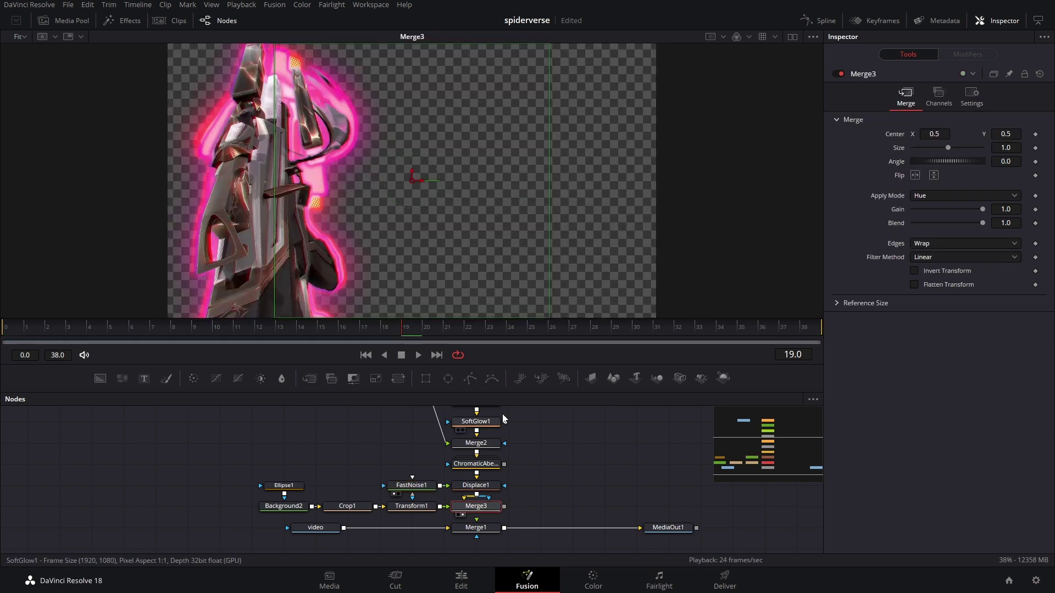
left_click(792, 37)
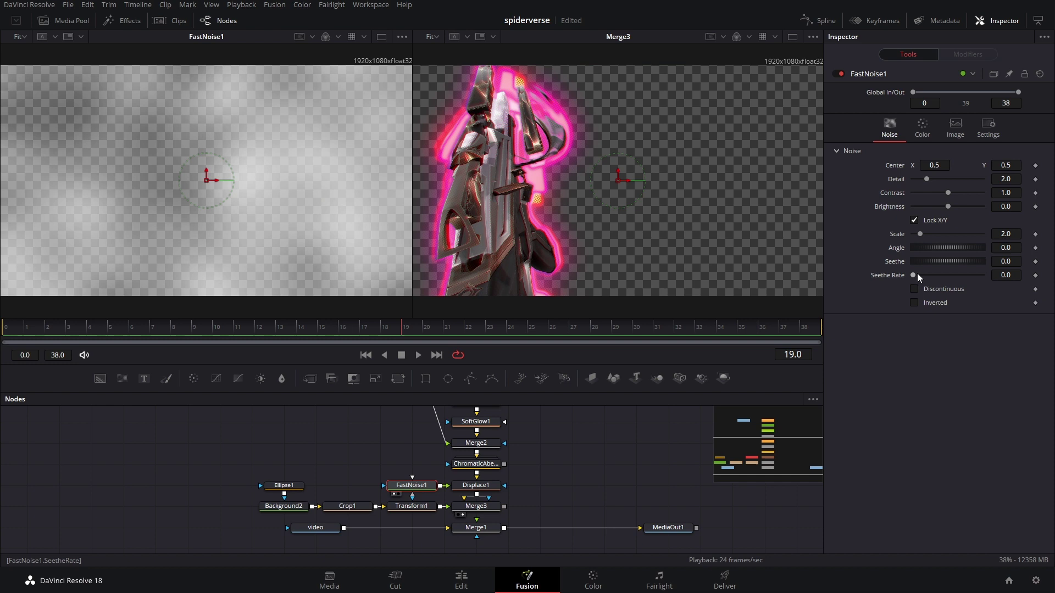
Set FastNoise1's seethe rate to 1.0, its scale to about 14.49 and its detail to 10
left_click_drag(915, 278, 984, 275)
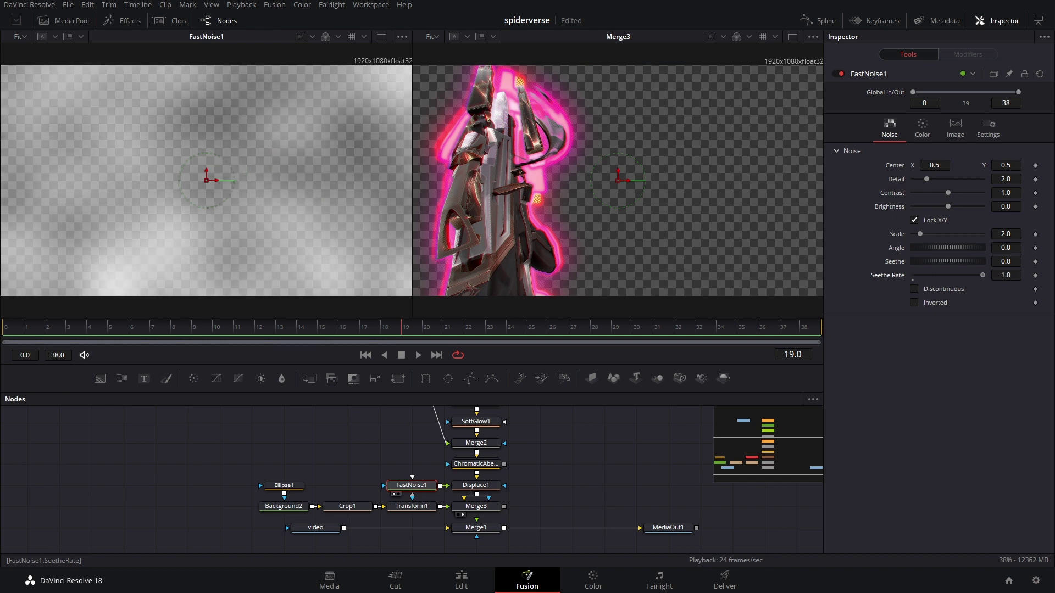
left_click_drag(919, 234, 964, 234)
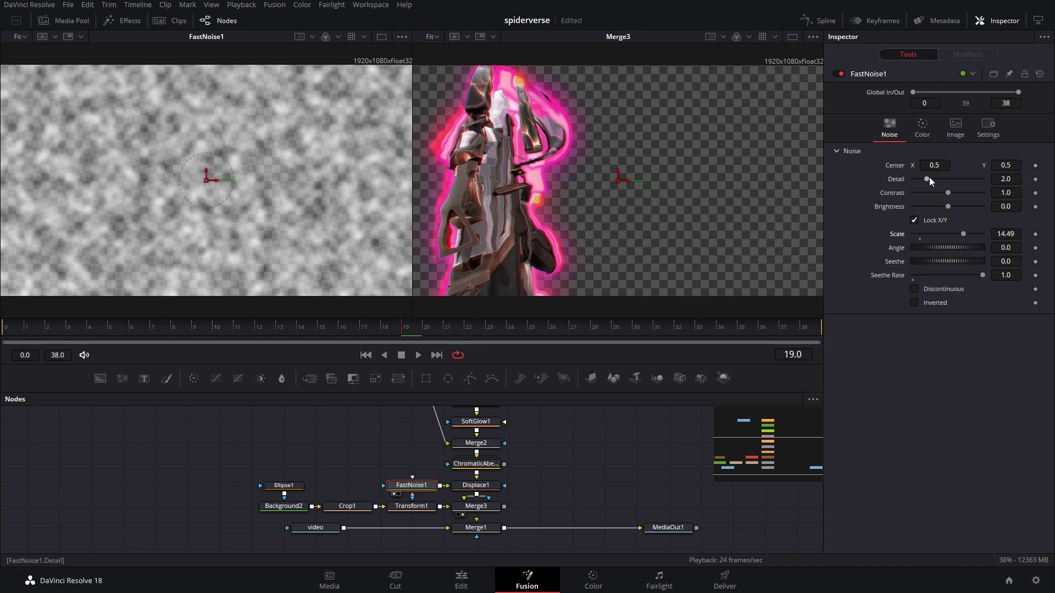
left_click_drag(932, 179, 990, 180)
scroll(511, 233, "up", 5)
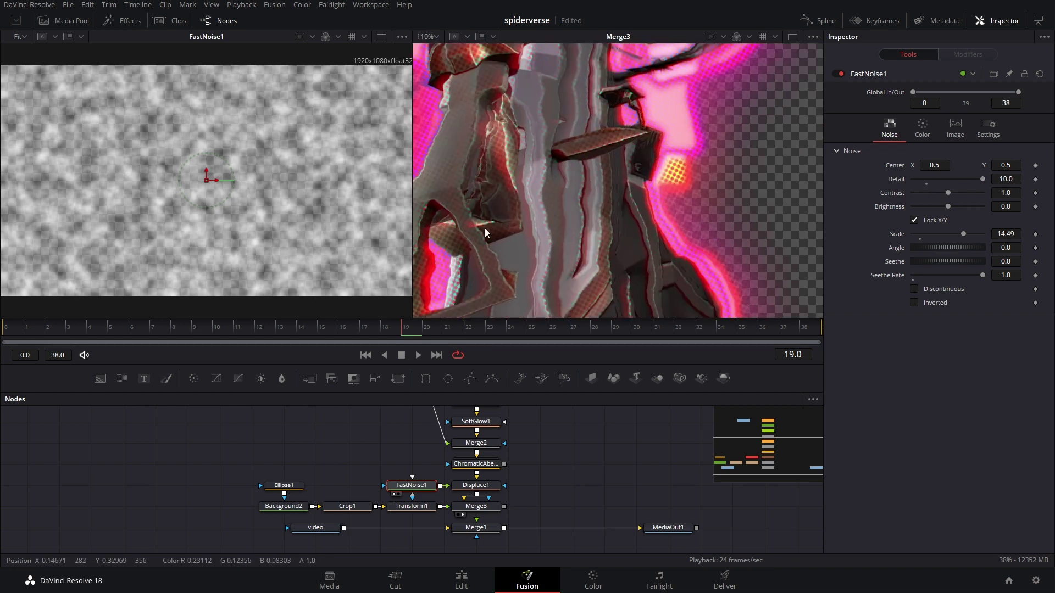
left_click_drag(461, 195, 568, 190)
left_click_drag(982, 179, 908, 181)
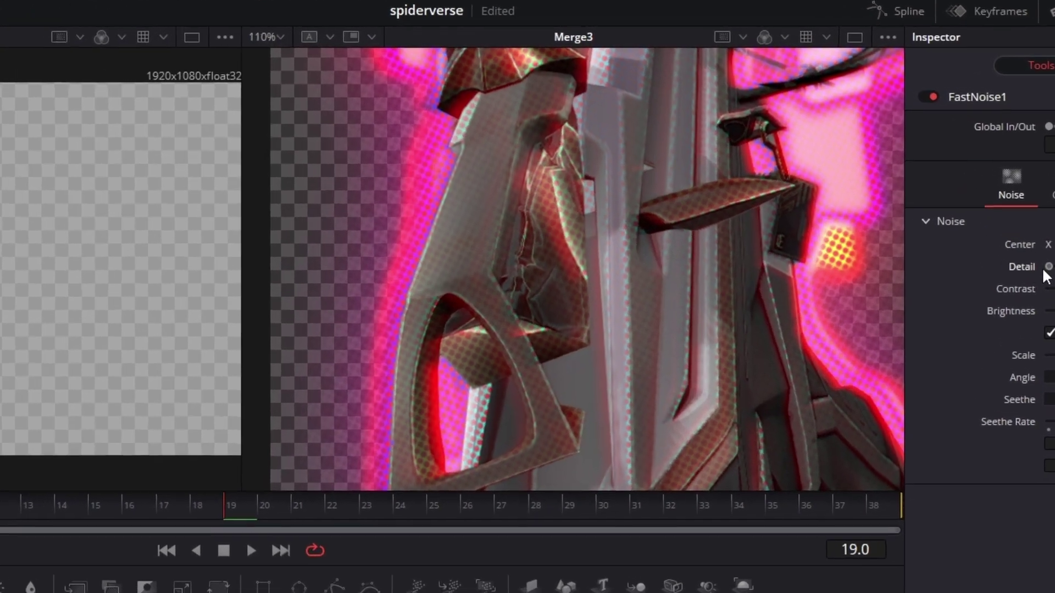
left_click_drag(1043, 269, 1054, 269)
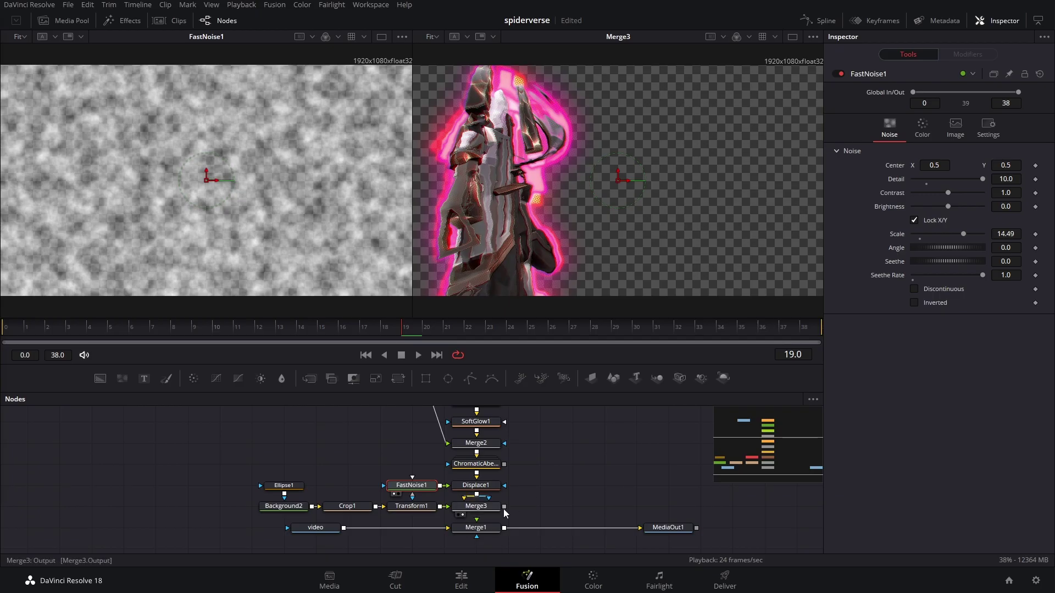
Connect Merge3's output to Merge1's foreground and show MediaOut1 in a single viewer
left_click_drag(504, 510, 477, 526)
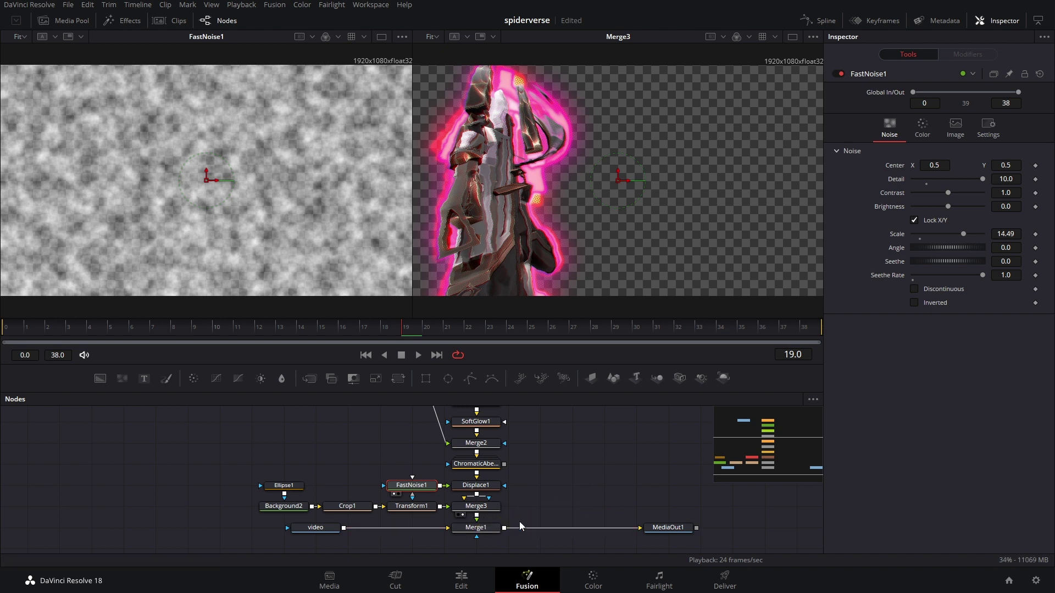
left_click(680, 530)
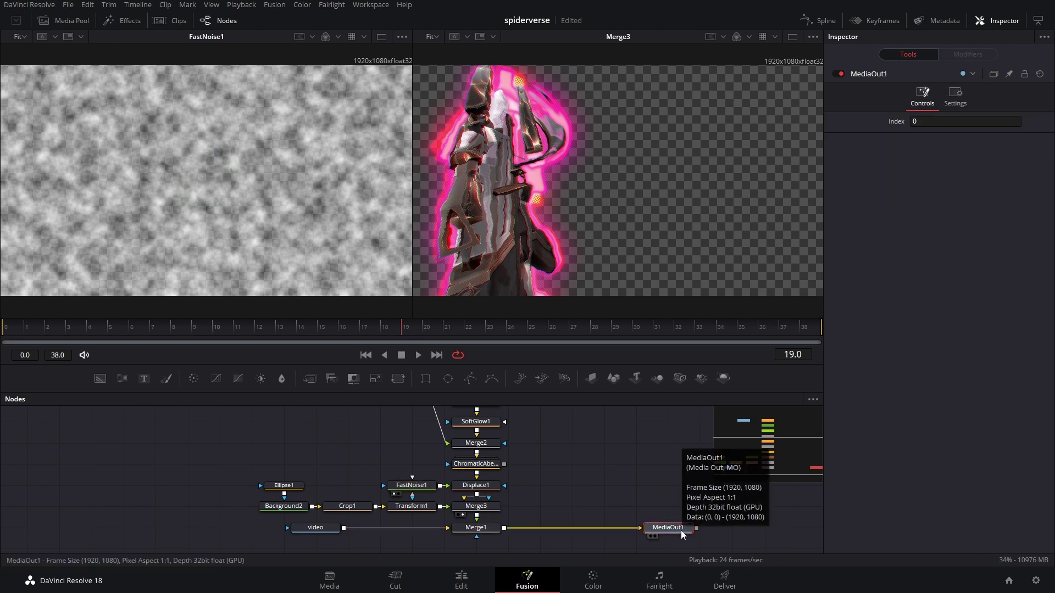
key("2")
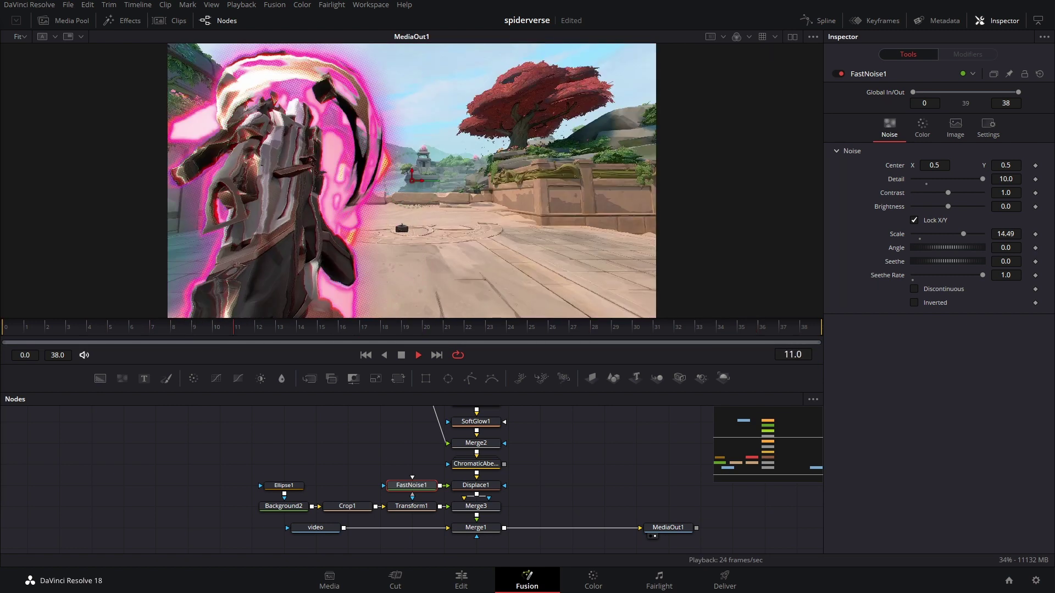
Add a keyframe on Duplicate1's Time Offset at frame 24, keeping the value at -0.5
left_click_drag(422, 326, 525, 330)
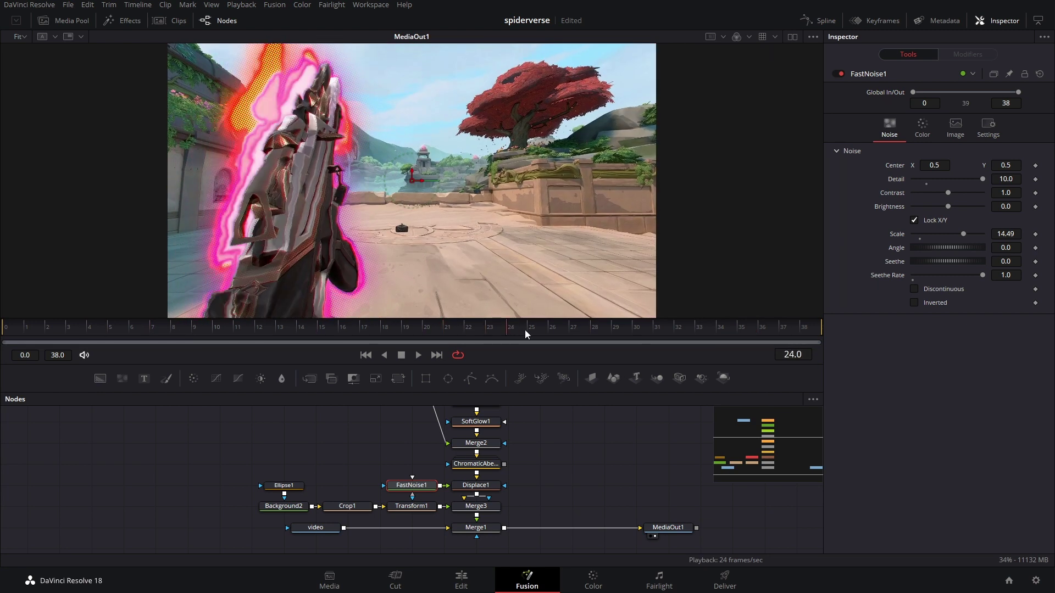
scroll(536, 467, "up", 3)
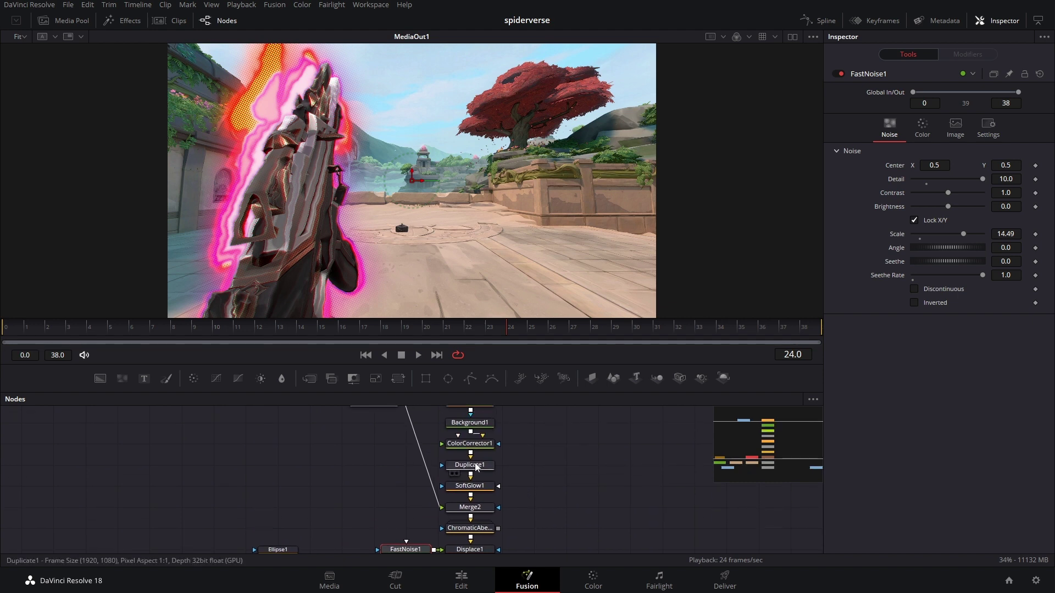
left_click(475, 466)
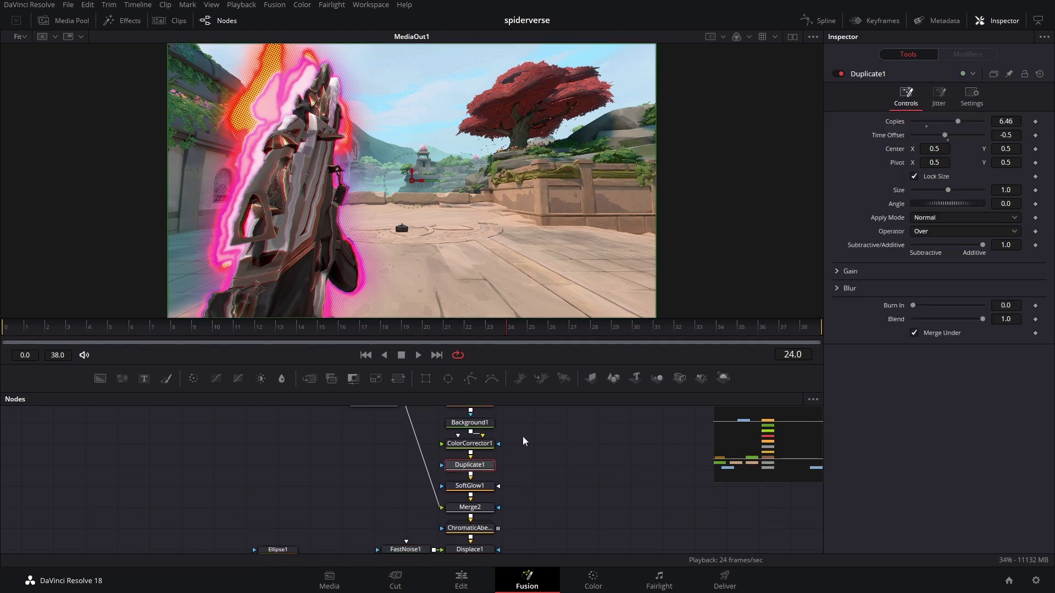
left_click(1035, 135)
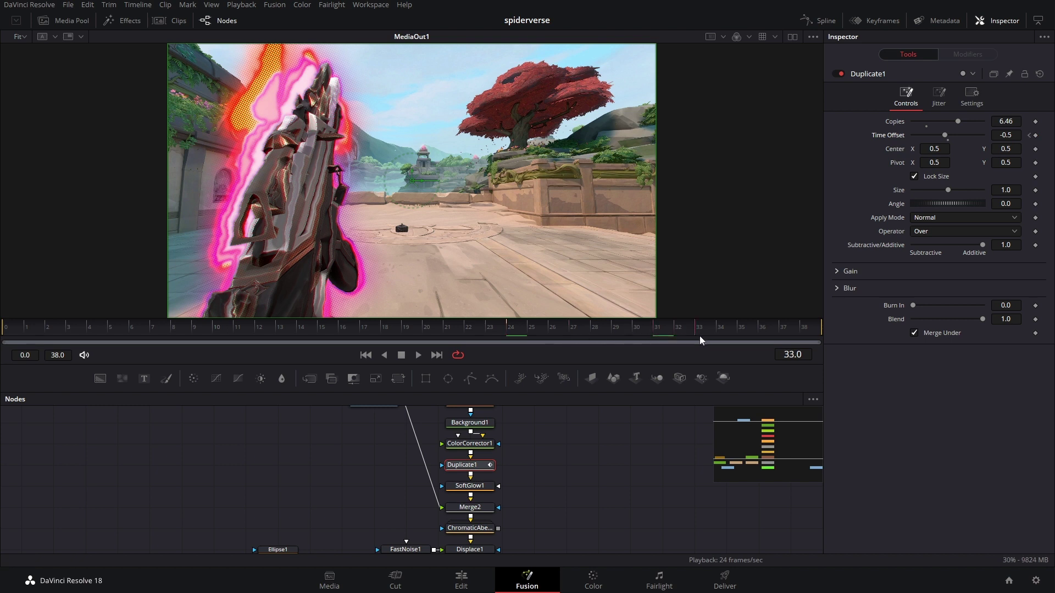
Keyframe Duplicate1's Time Offset to 0 at frames 33 and 8, and scrub through the animation
left_click_drag(700, 337, 732, 336)
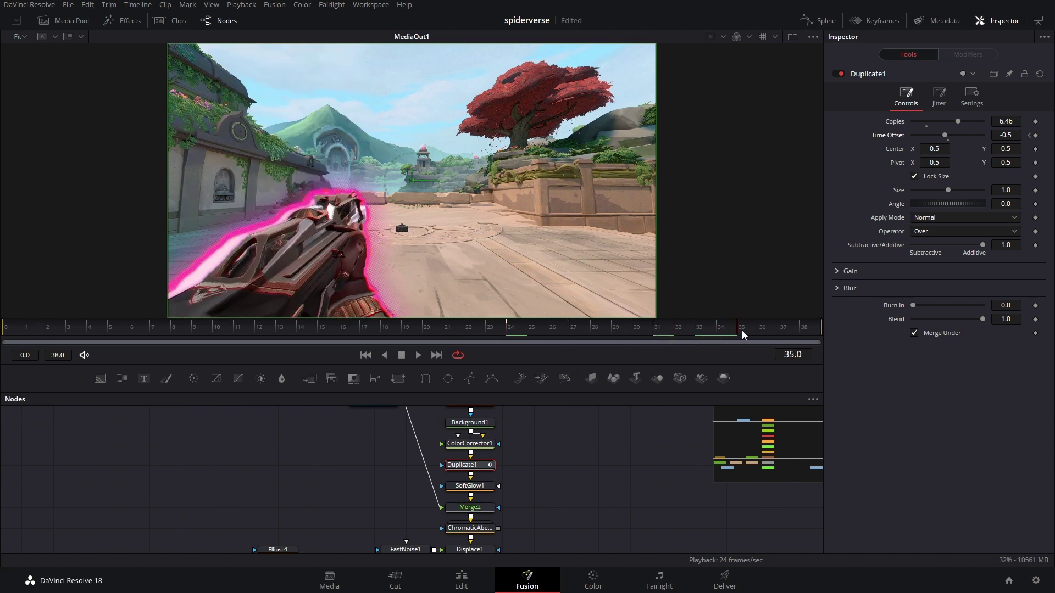
key("Left")
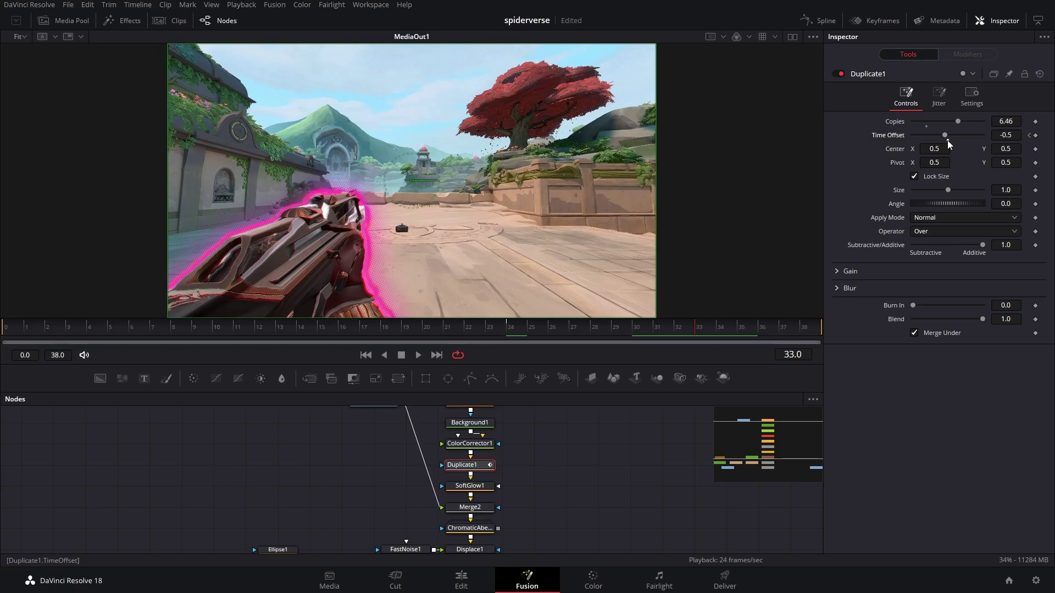
left_click(947, 140)
left_click_drag(522, 342, 176, 341)
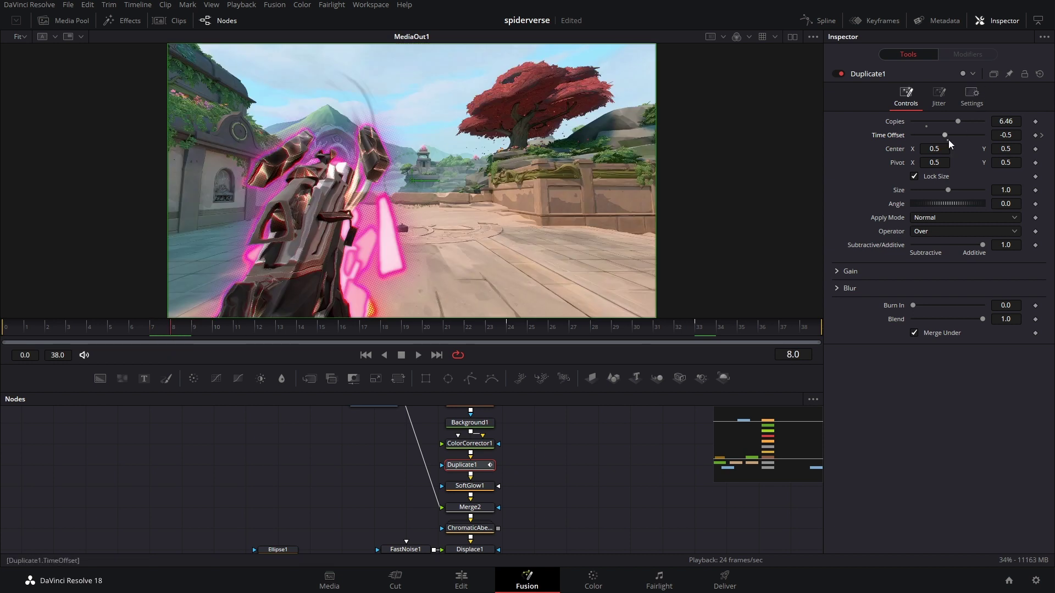
left_click_drag(181, 337, 654, 331)
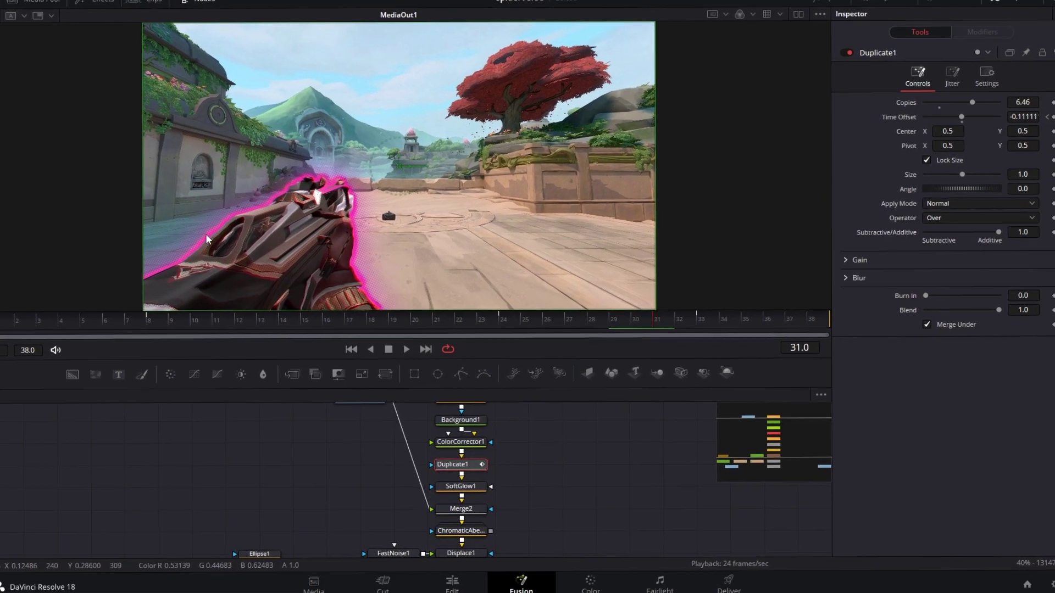
Add a keyframe on Merge1's Blend at frame 33
left_click_drag(678, 334, 700, 321)
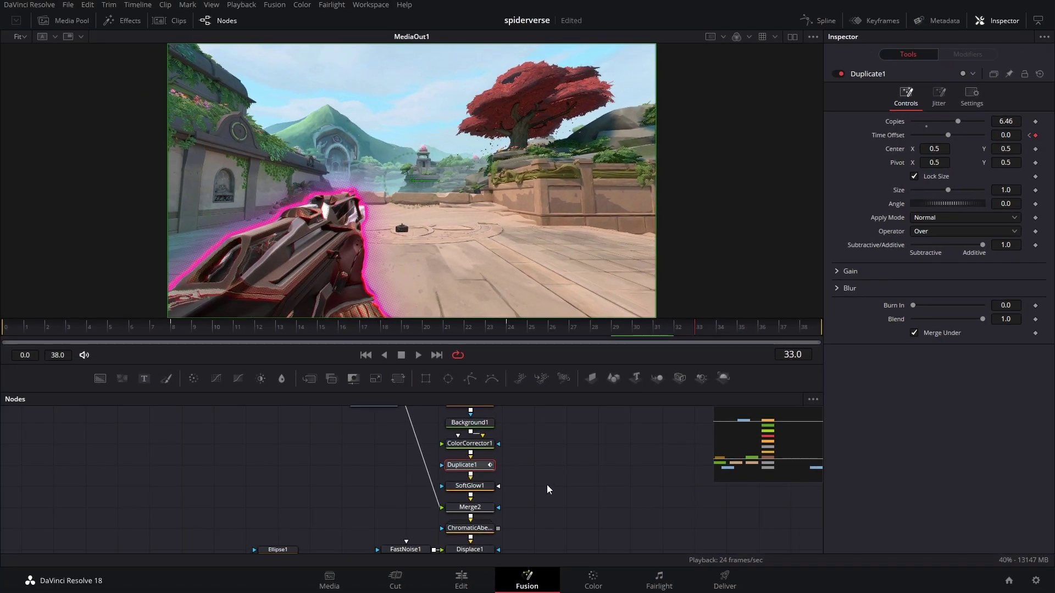
scroll(560, 462, "down", 4)
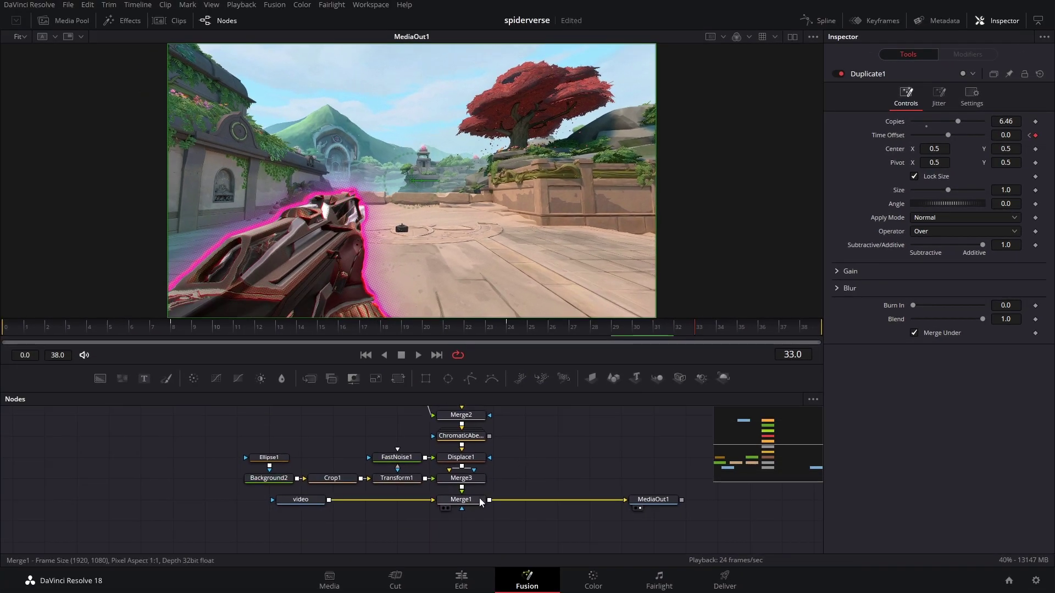
left_click(478, 499)
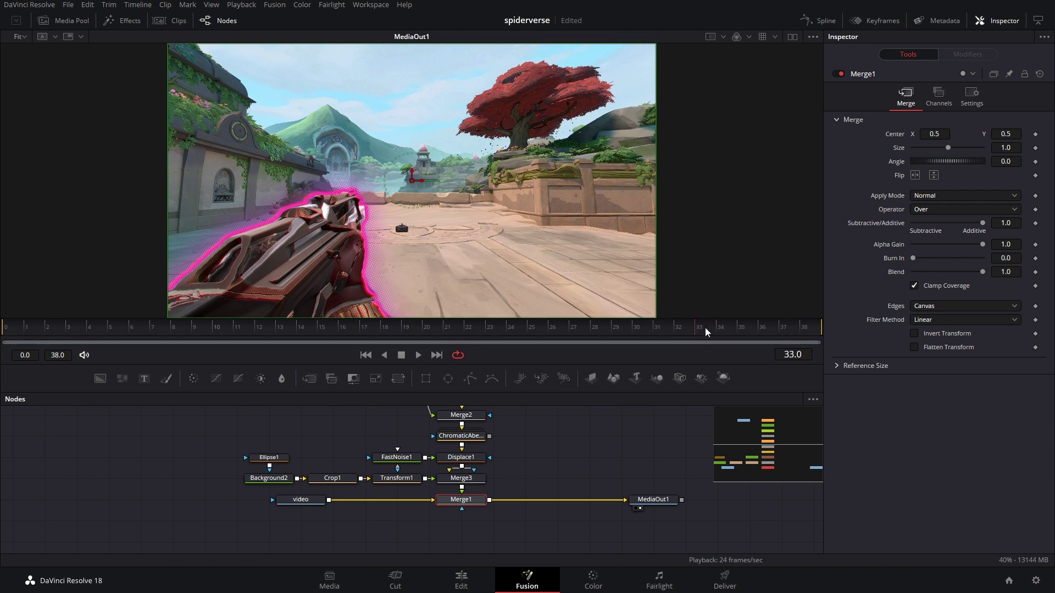
left_click(1035, 272)
Find Duplicate1's keyframe at frame 24 and add a Merge1 Blend keyframe of 1.0 on that frame
left_click(532, 328)
scroll(489, 464, "up", 3)
scroll(489, 465, "up", 1)
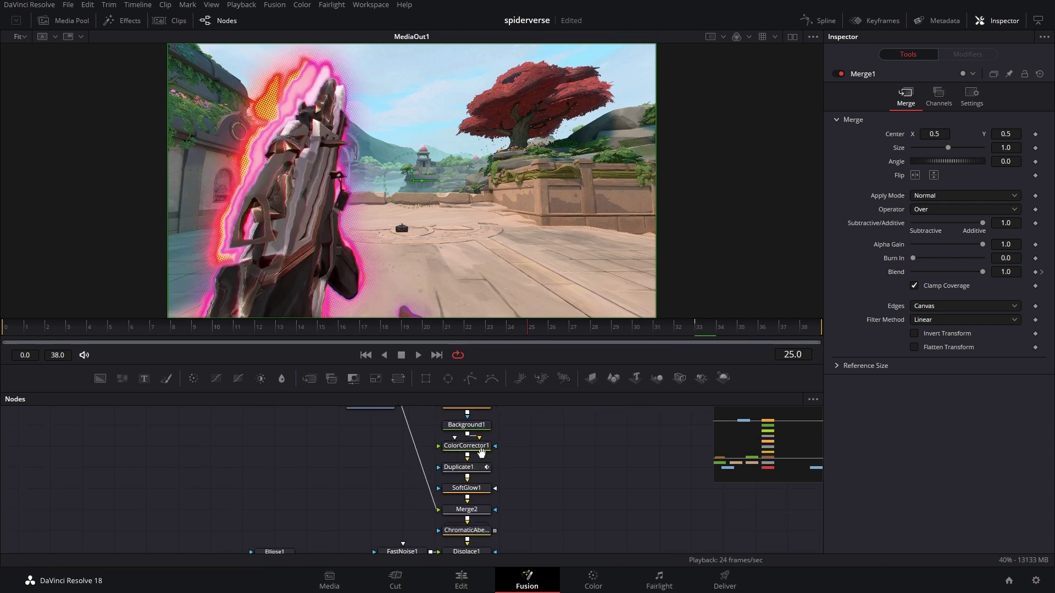
left_click(487, 466)
left_click(512, 328)
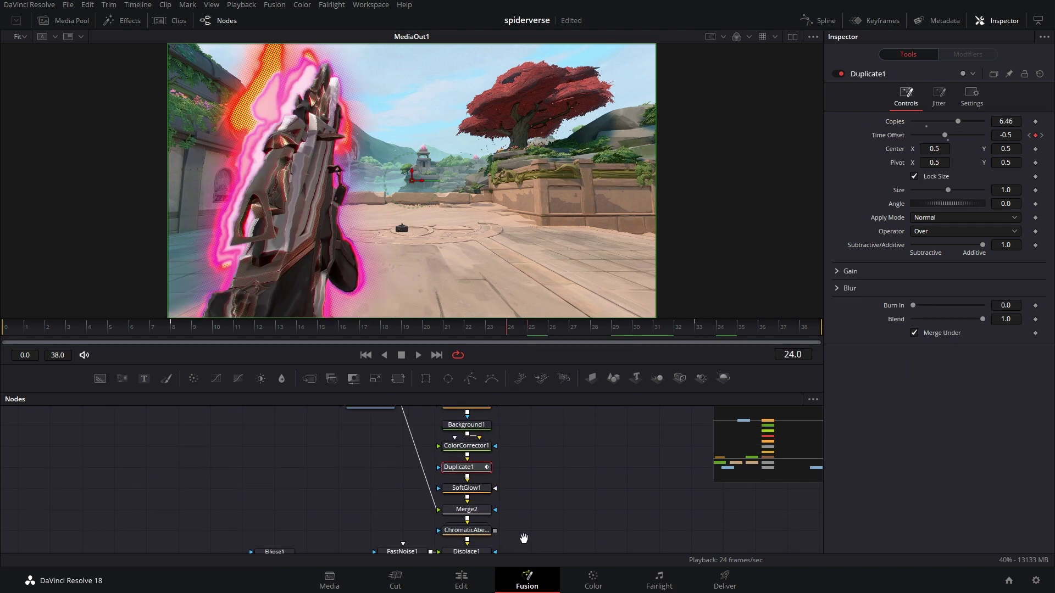
scroll(522, 536, "down", 5)
left_click(456, 479)
left_click(1036, 272)
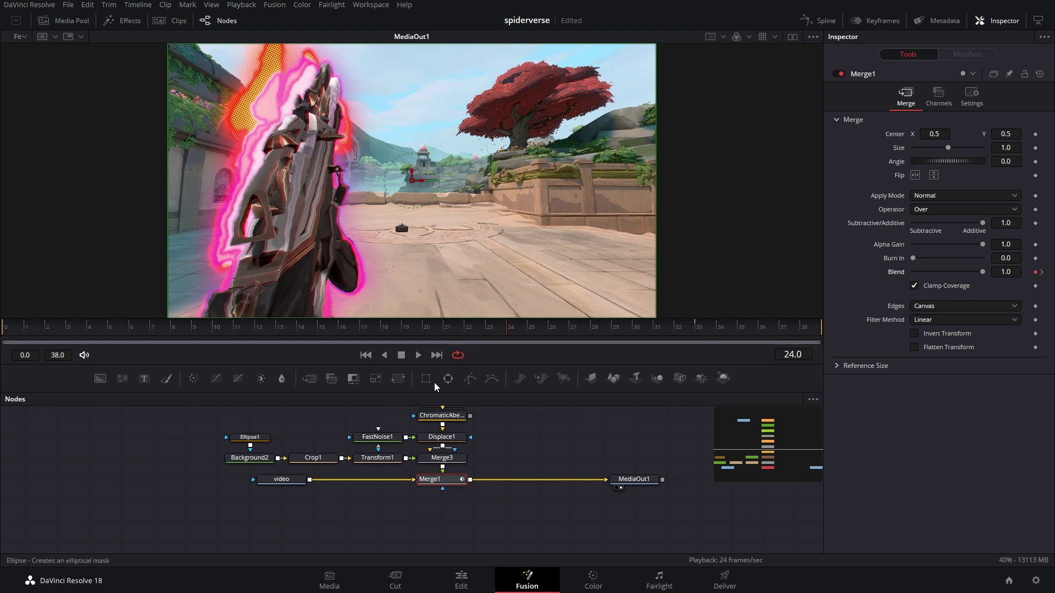
Match Duplicate1's first keyframe at frame 8 and keyframe Merge1's Blend to 0 there
scroll(494, 439, "up", 5)
left_click(498, 471)
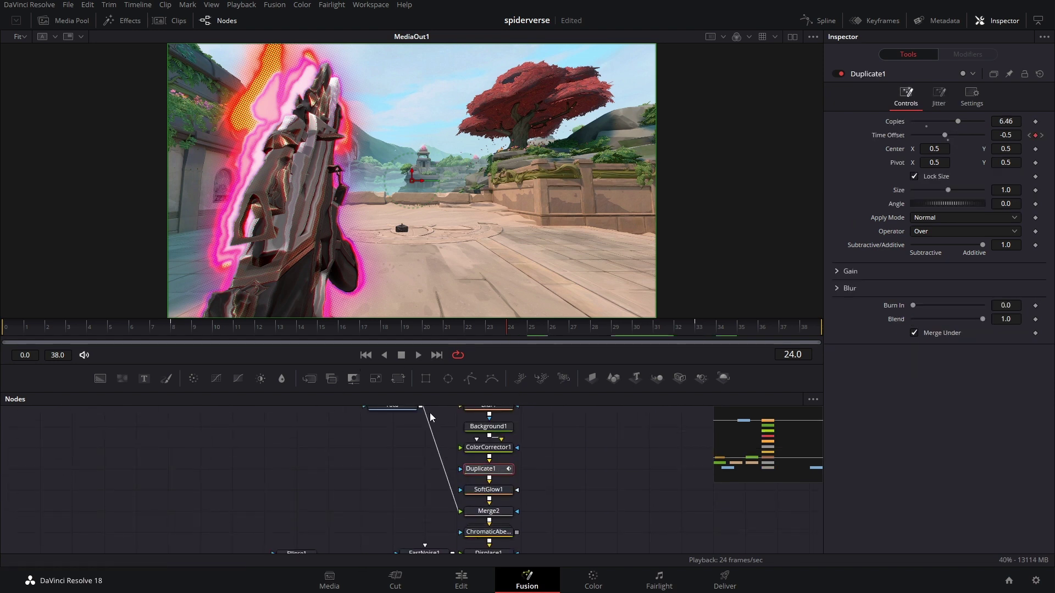
left_click(185, 329)
scroll(438, 484, "down", 5)
left_click(429, 463)
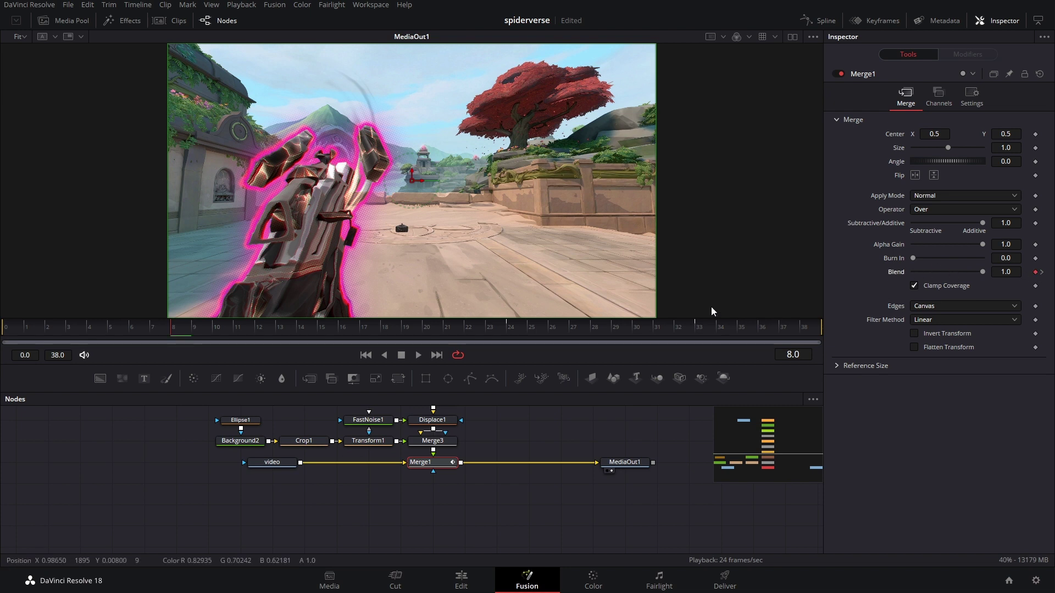
left_click_drag(984, 271, 777, 289)
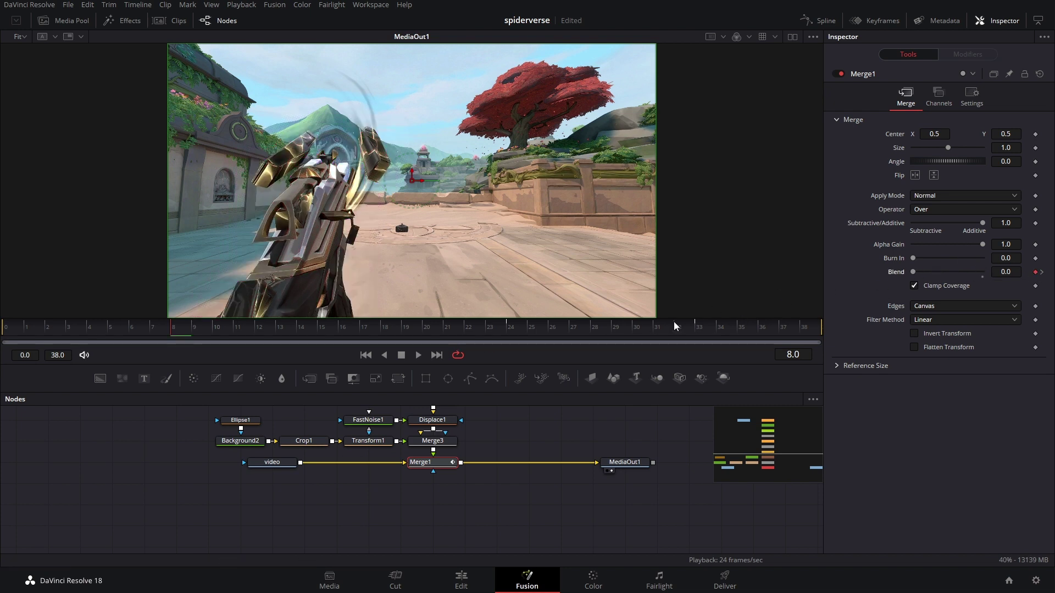
Set Merge1's Blend to 0 at frame 33 and play back the finished effect
left_click(698, 326)
left_click_drag(980, 272, 879, 280)
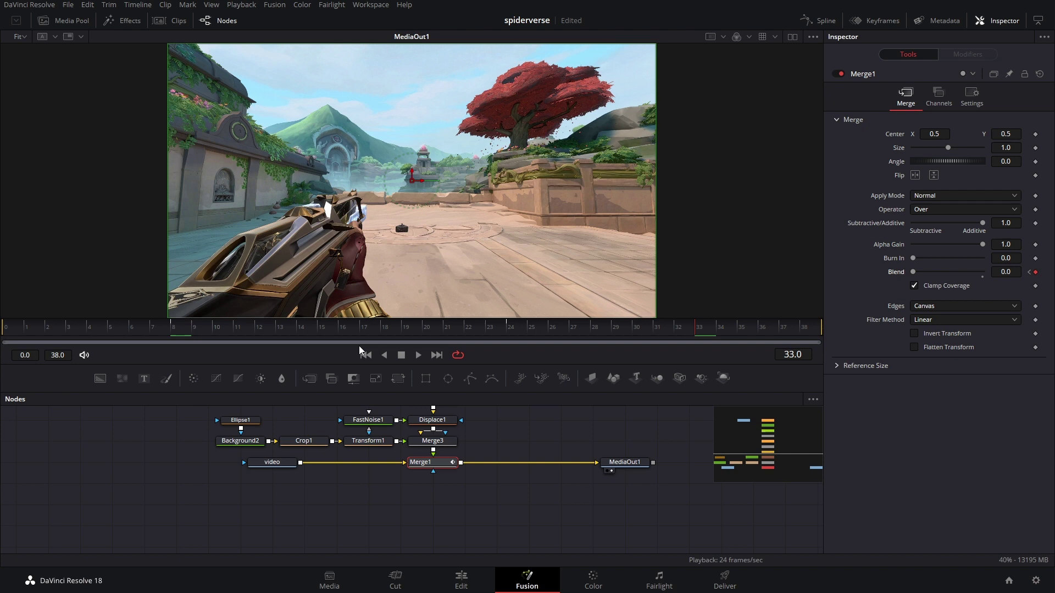
left_click_drag(91, 329, 227, 337)
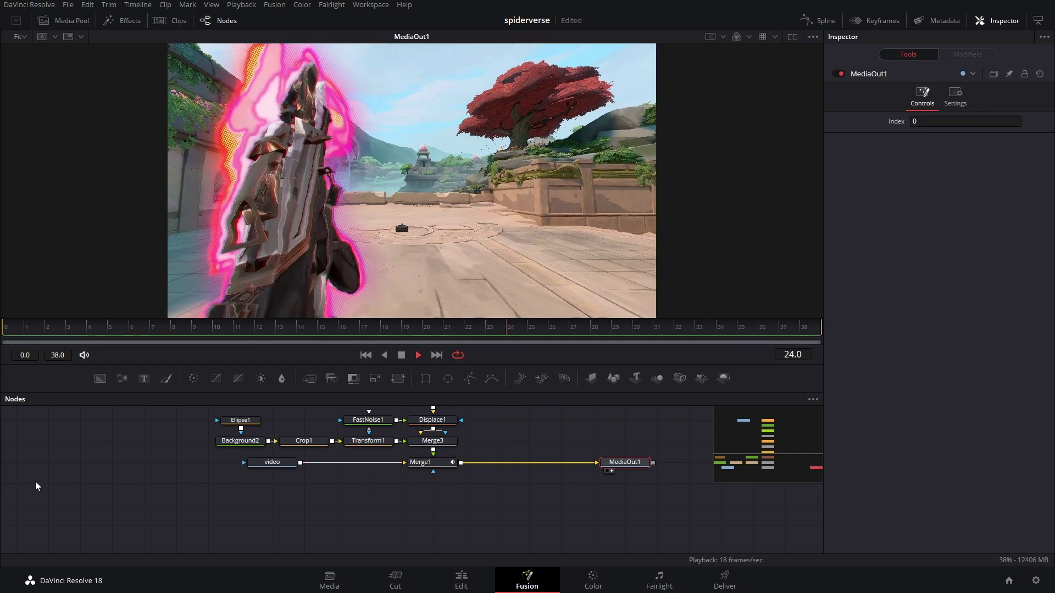
Move the roto node well away from the effect node column, and remove Duplicate1's Time Offset keyframes
scroll(336, 470, "down", 2)
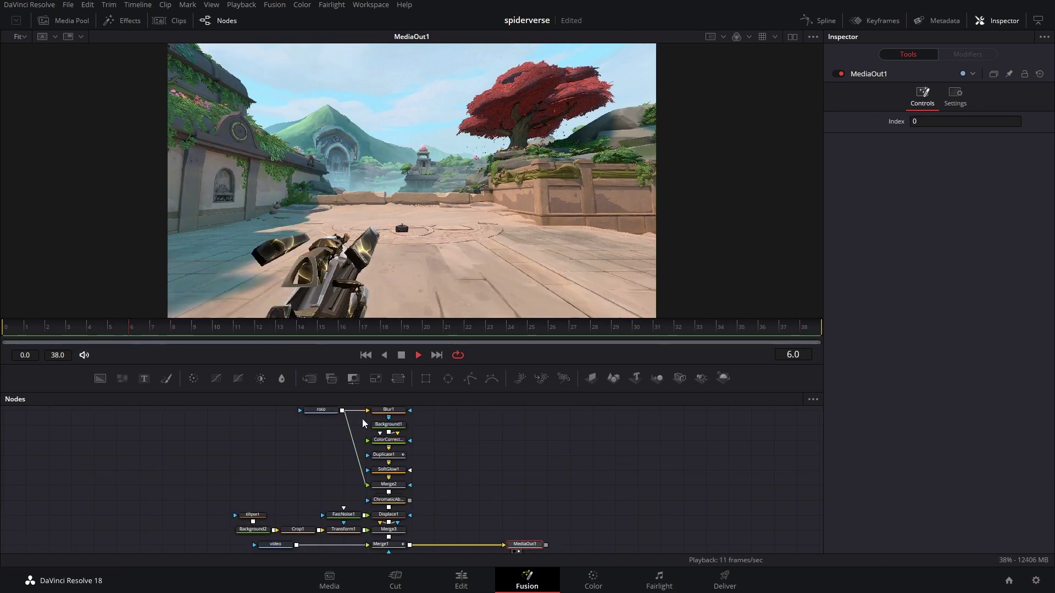
left_click_drag(316, 419, 299, 431)
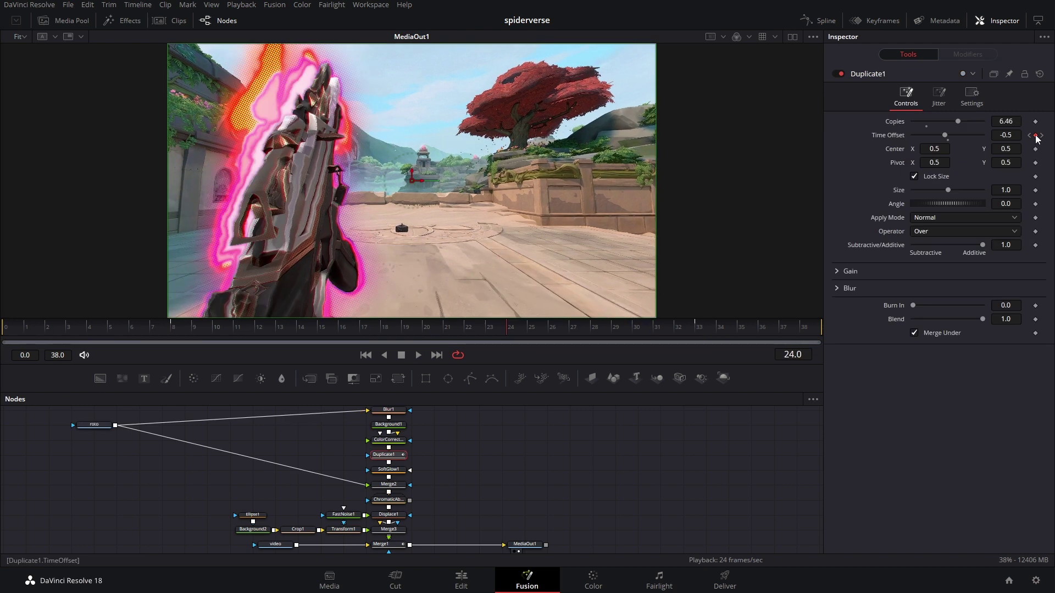
left_click(1042, 136)
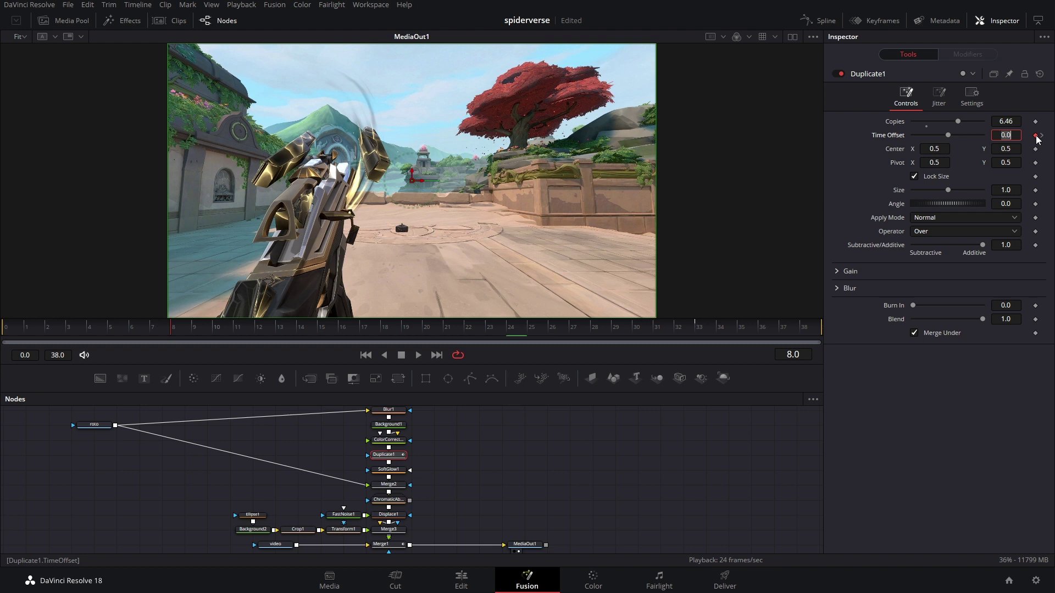
left_click(1040, 136)
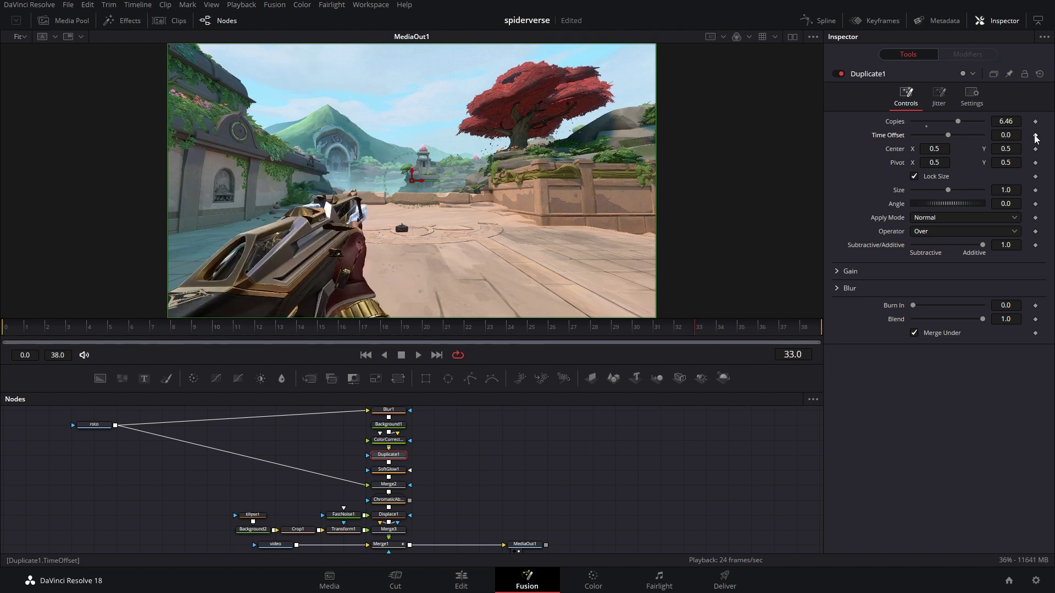
Create a macro from all effect nodes, Blur1 through Merge3 and the halftone and noise branches, excluding roto, video, Merge1 and MediaOut1
left_click_drag(219, 409, 438, 549)
left_click_drag(437, 548, 429, 517)
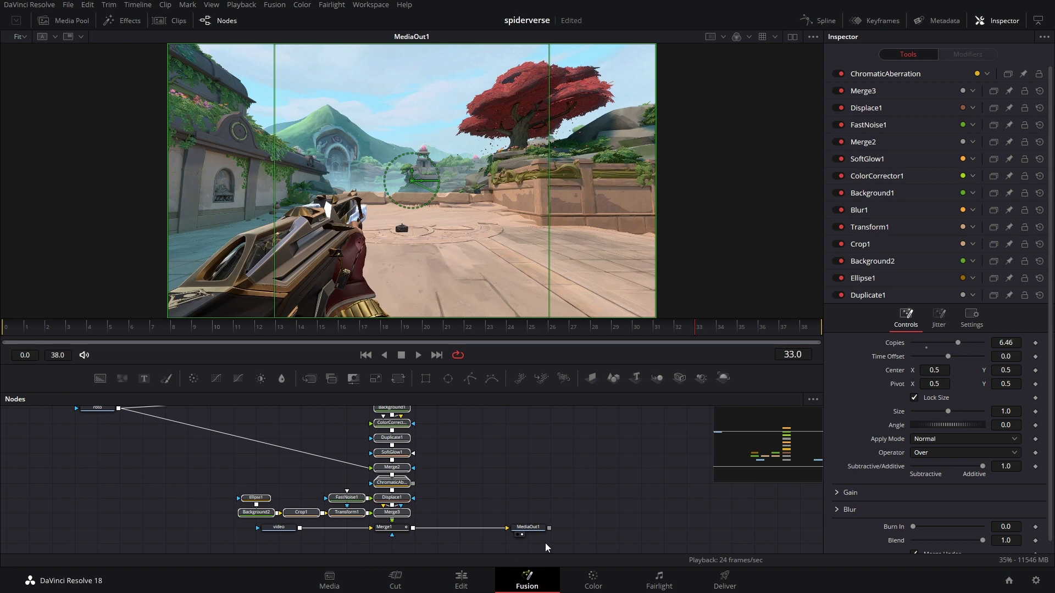
scroll(280, 454, "up", 1)
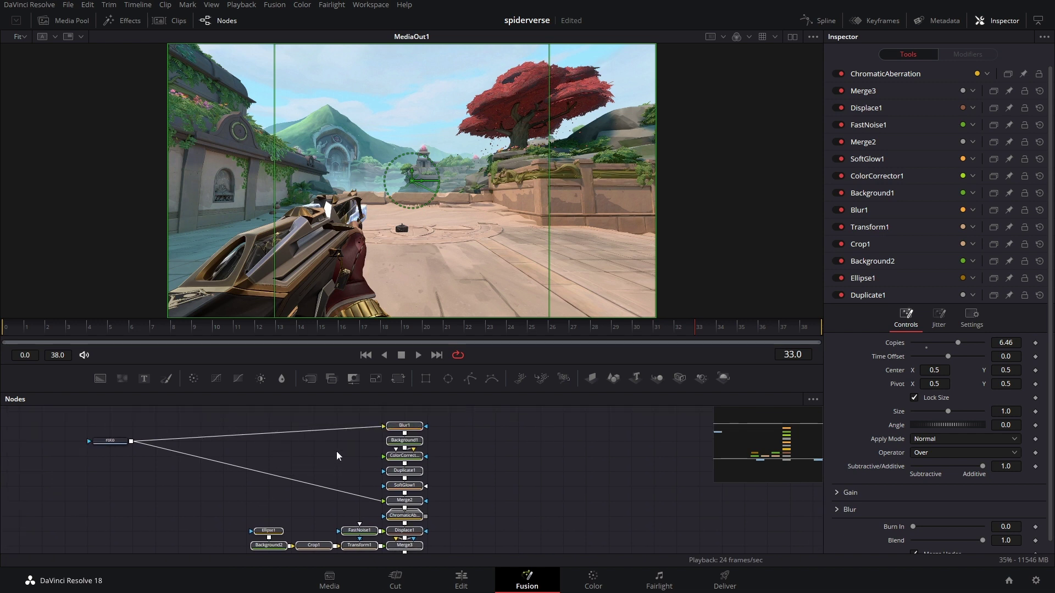
scroll(243, 449, "down", 1)
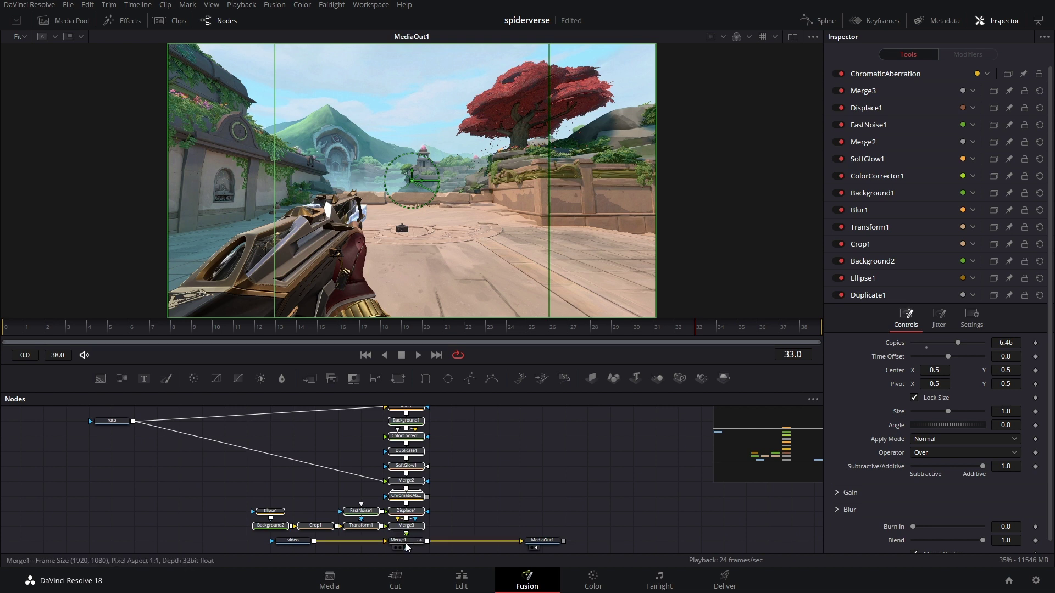
scroll(421, 516, "up", 1)
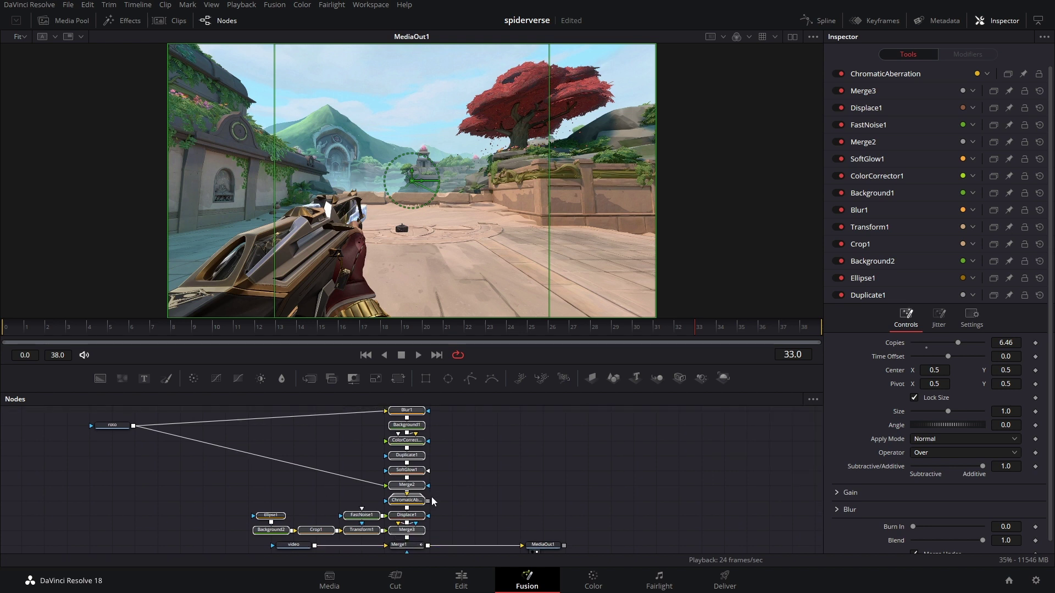
right_click(406, 413)
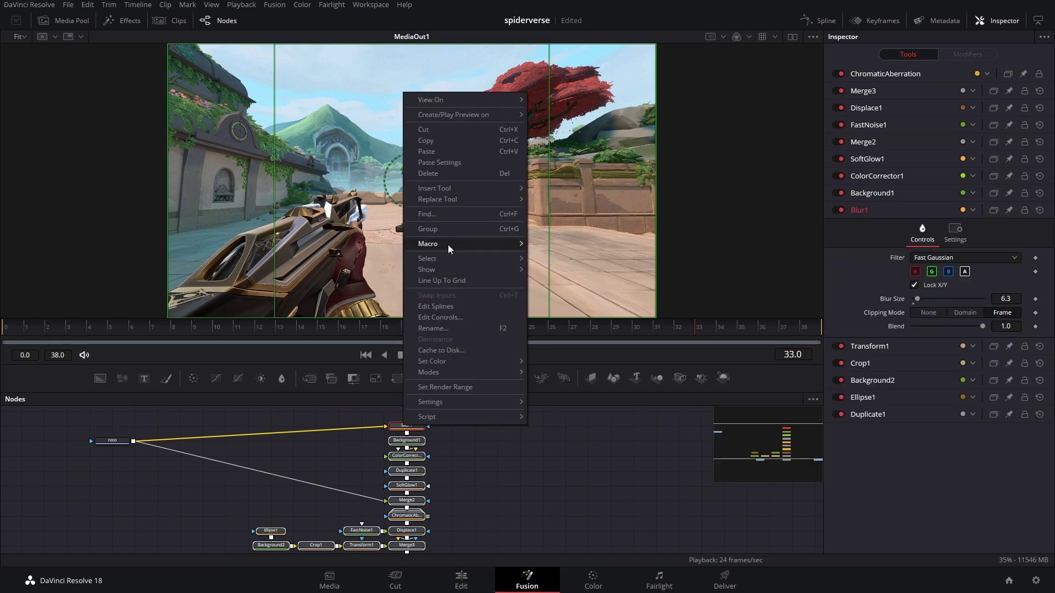
mouse_move(447, 245)
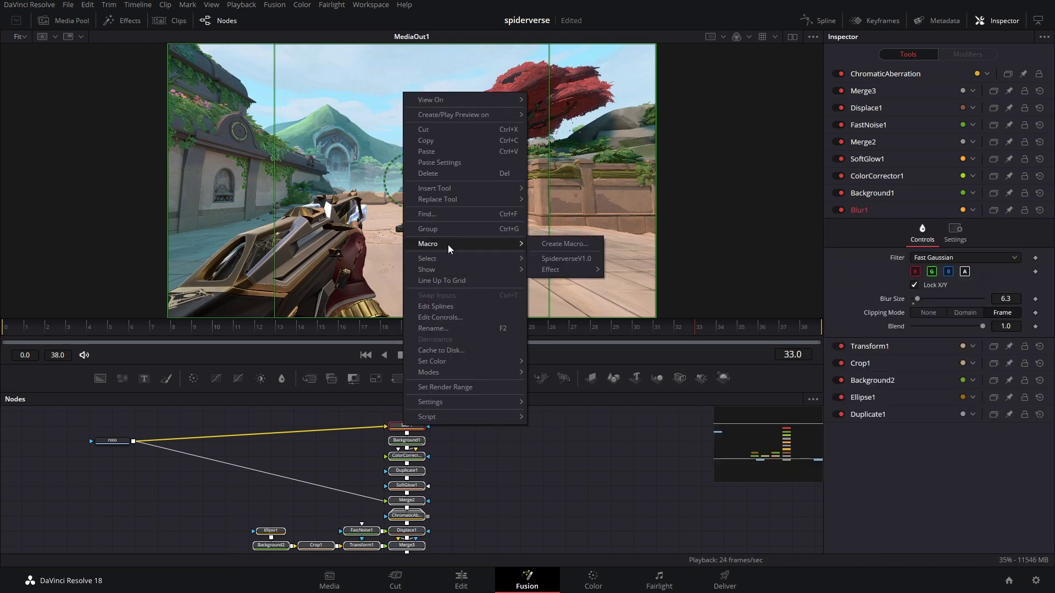
left_click(560, 244)
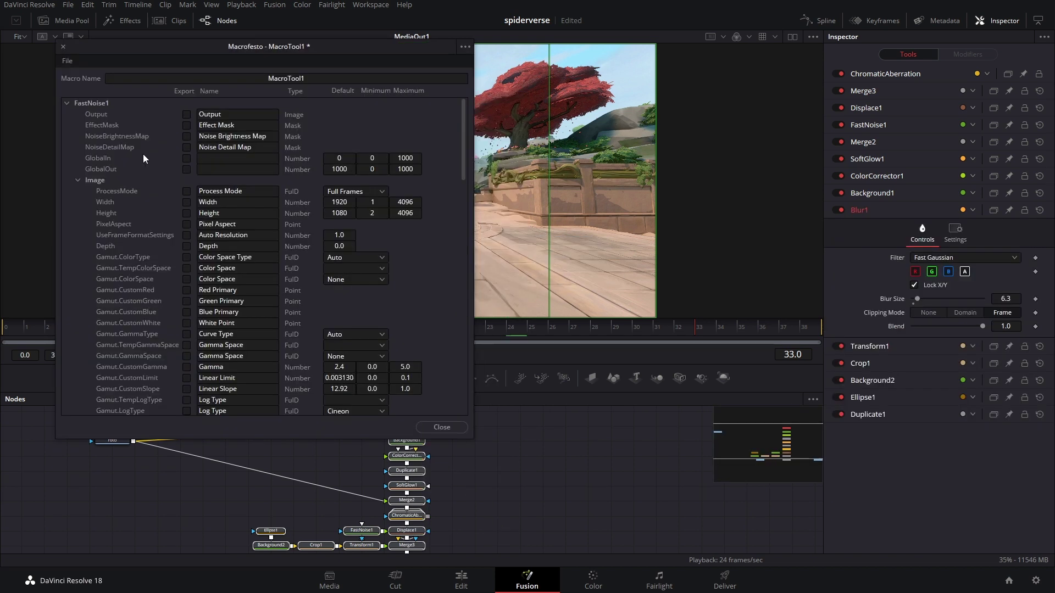
Collapse the FastNoise1 parameters and name the macro Tutorial
left_click(67, 103)
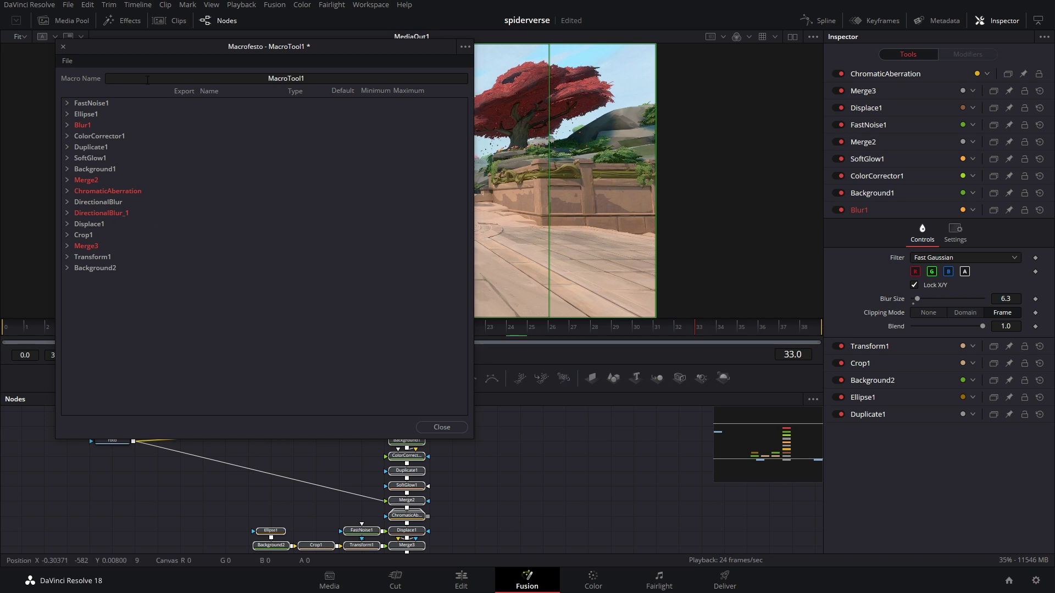
left_click(253, 78)
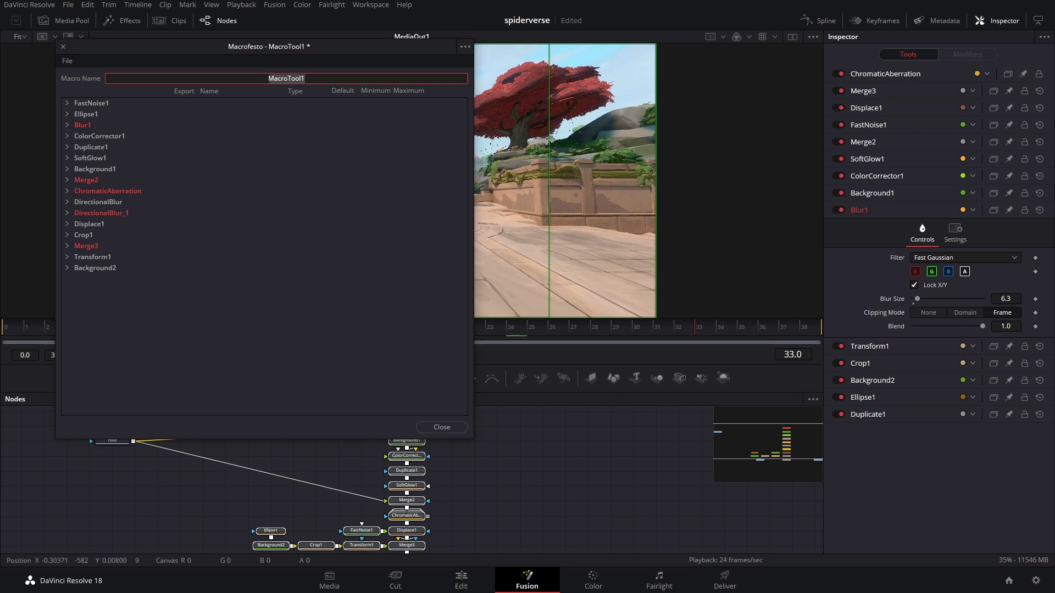
type("Tutorial")
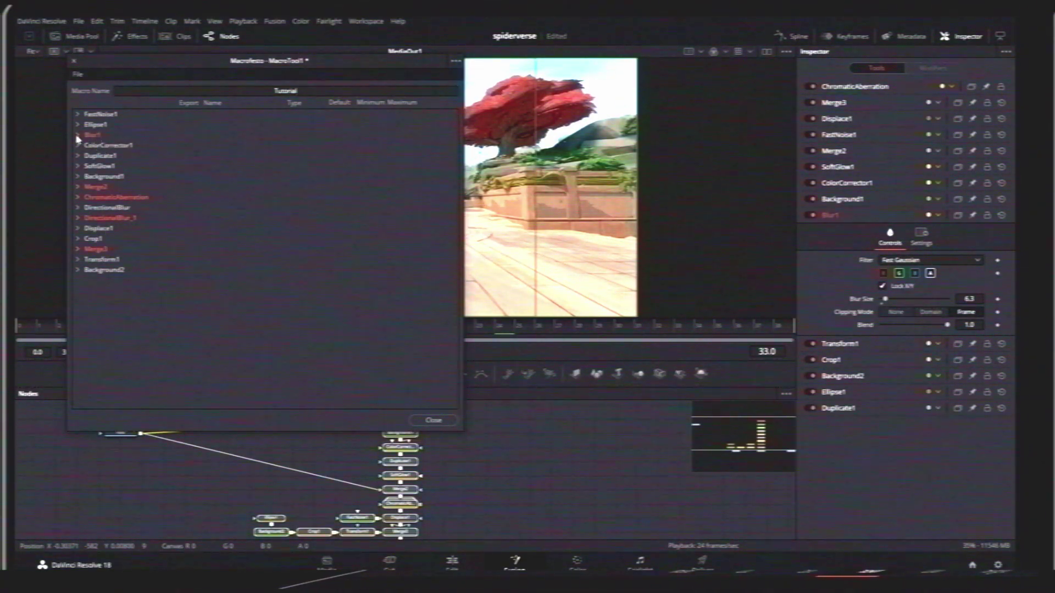
Check Blur1's export options and keep its Input exported from the macro
left_click(78, 134)
left_click(191, 157)
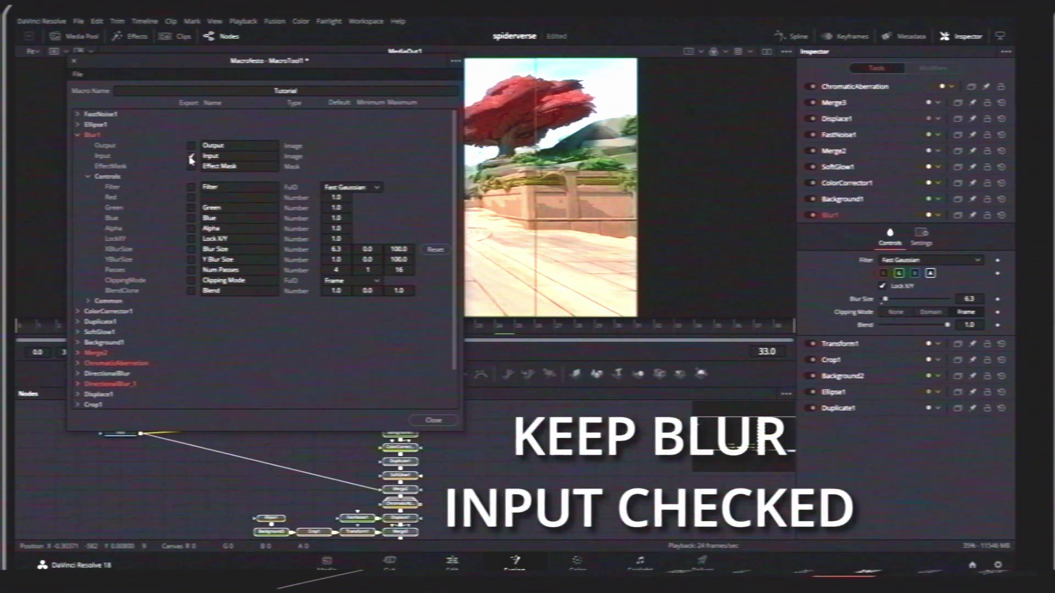
left_click(191, 157)
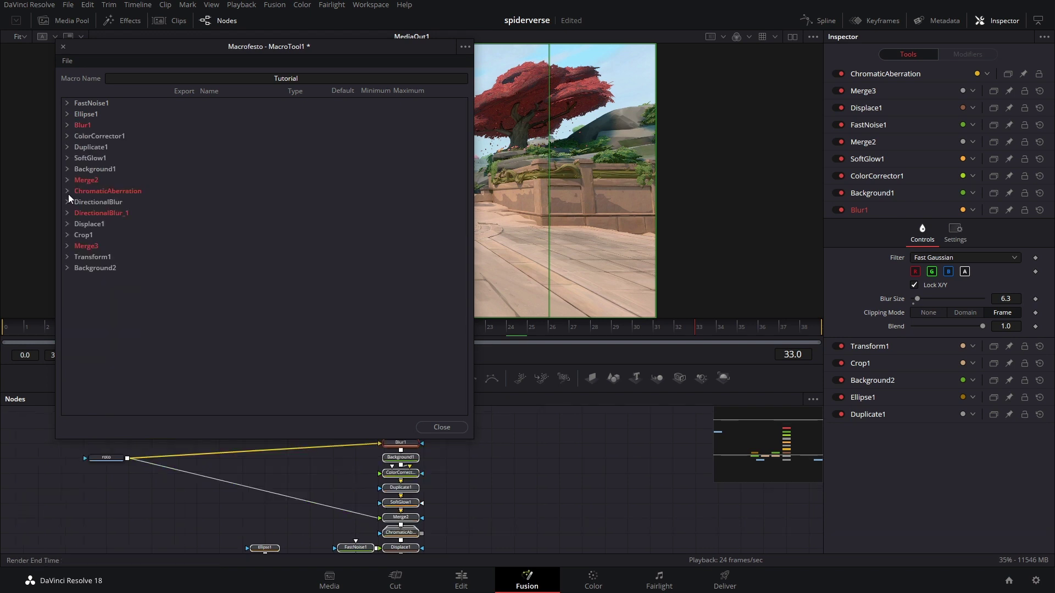
Exclude ChromaticAberration's MainOutput2 and DirectionalBlur_1's Output from the macro's exports
left_click(68, 191)
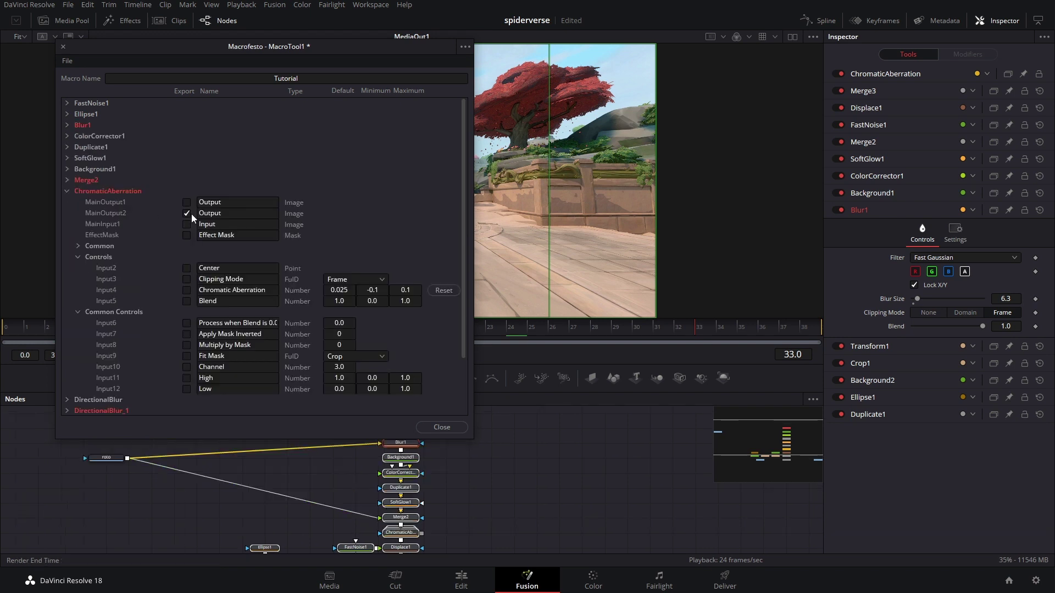
left_click(189, 212)
left_click(67, 191)
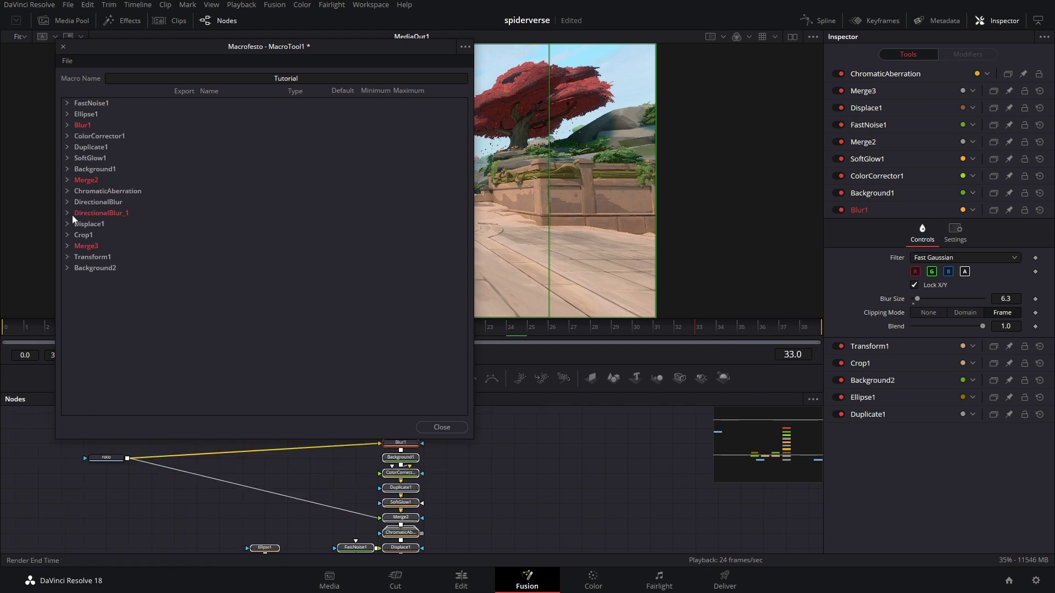
left_click(67, 213)
left_click(187, 224)
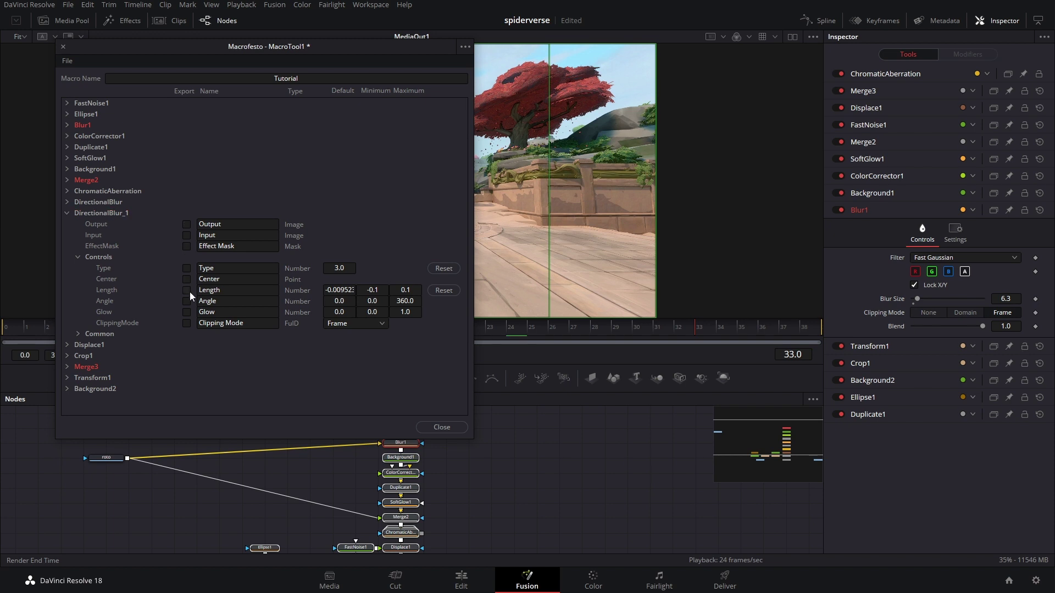
Make sure Merge3's Output is exported as the macro's image output
scroll(413, 503, "down", 3)
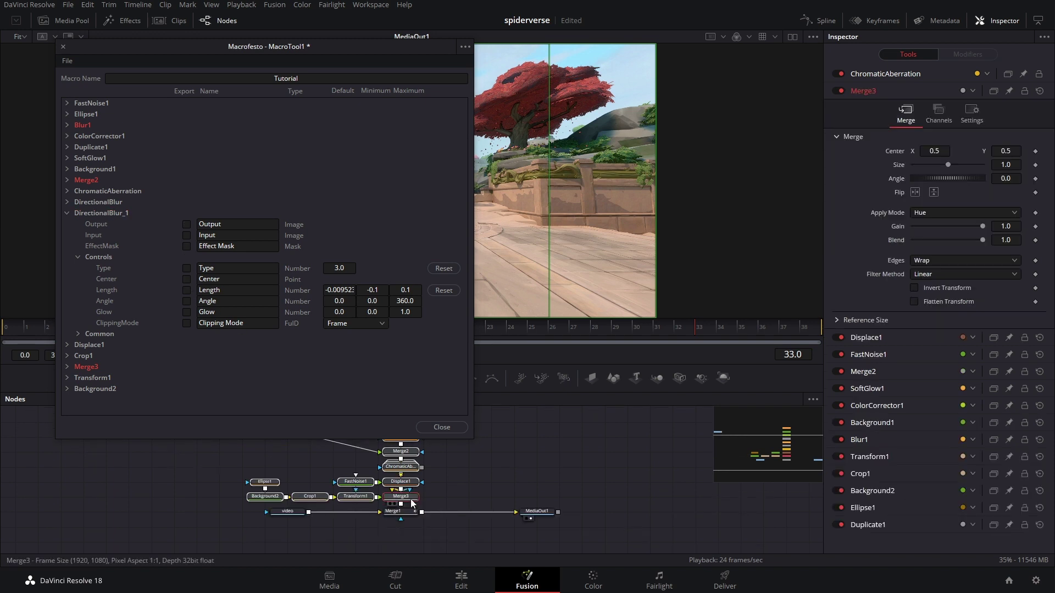
left_click(68, 366)
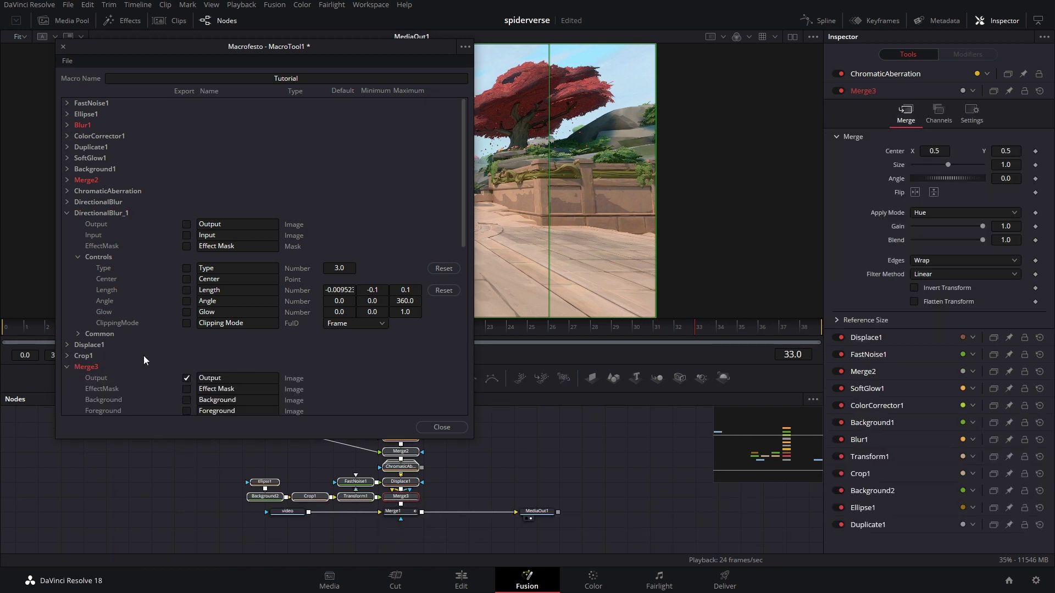
left_click(185, 377)
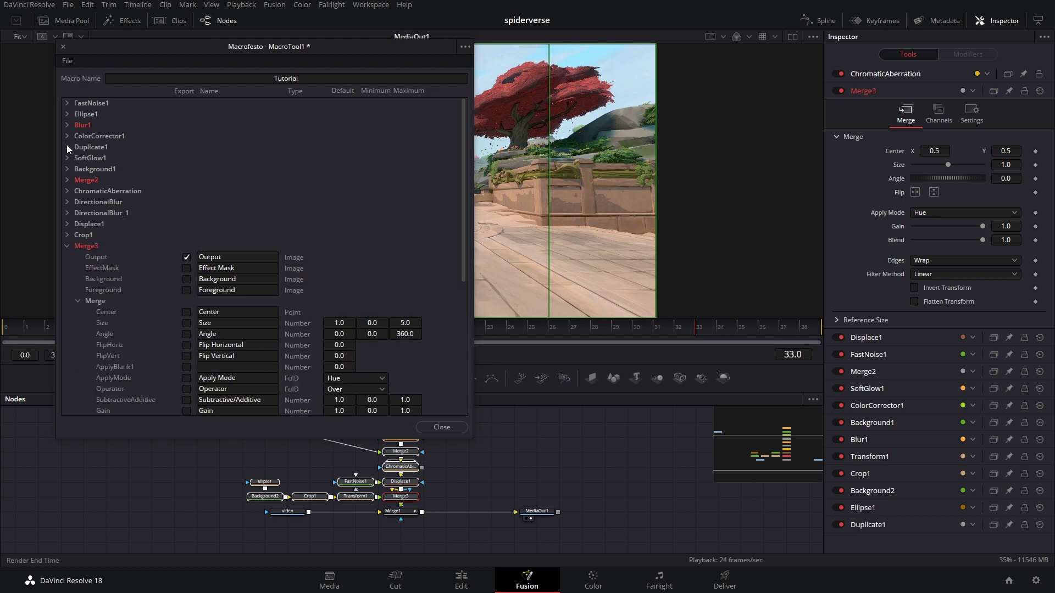
Export Duplicate1's Copies, Time Offset and Random Seed, renaming the seed control Random Color Seed
left_click(67, 147)
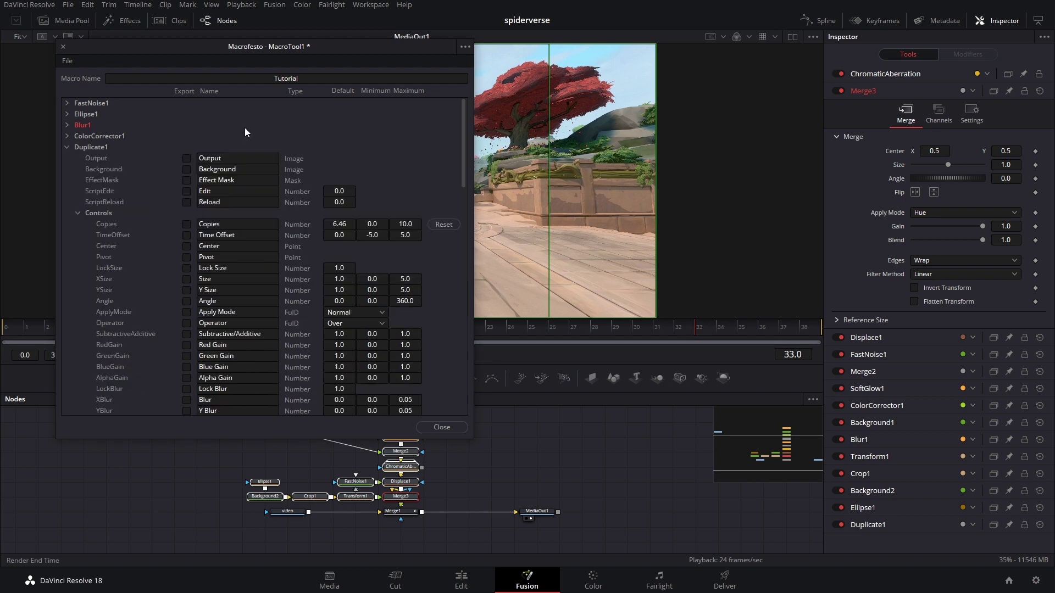
left_click(187, 225)
scroll(233, 265, "down", 8)
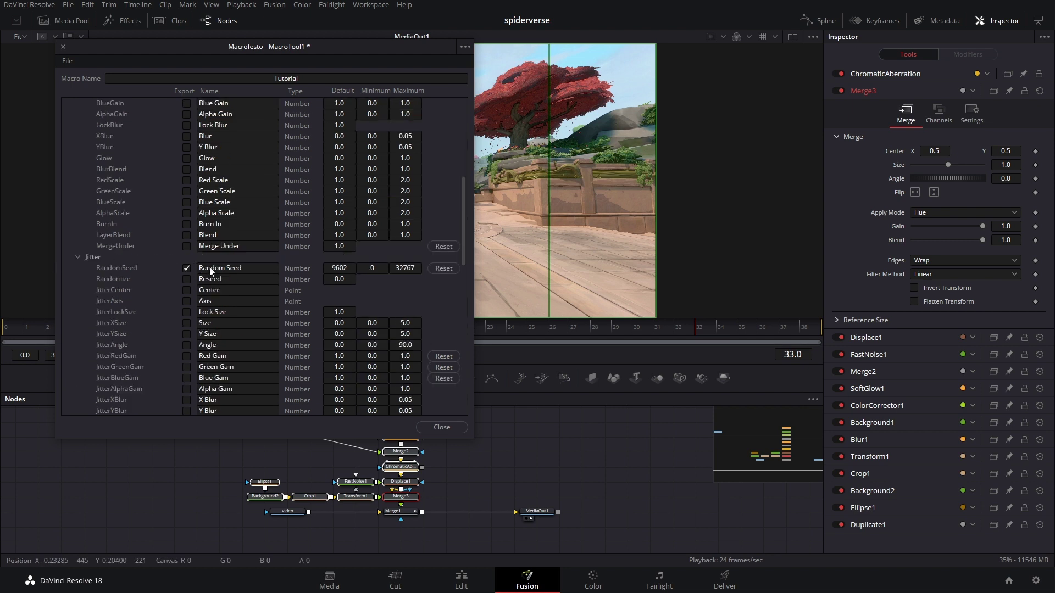
left_click(210, 269)
type("Color")
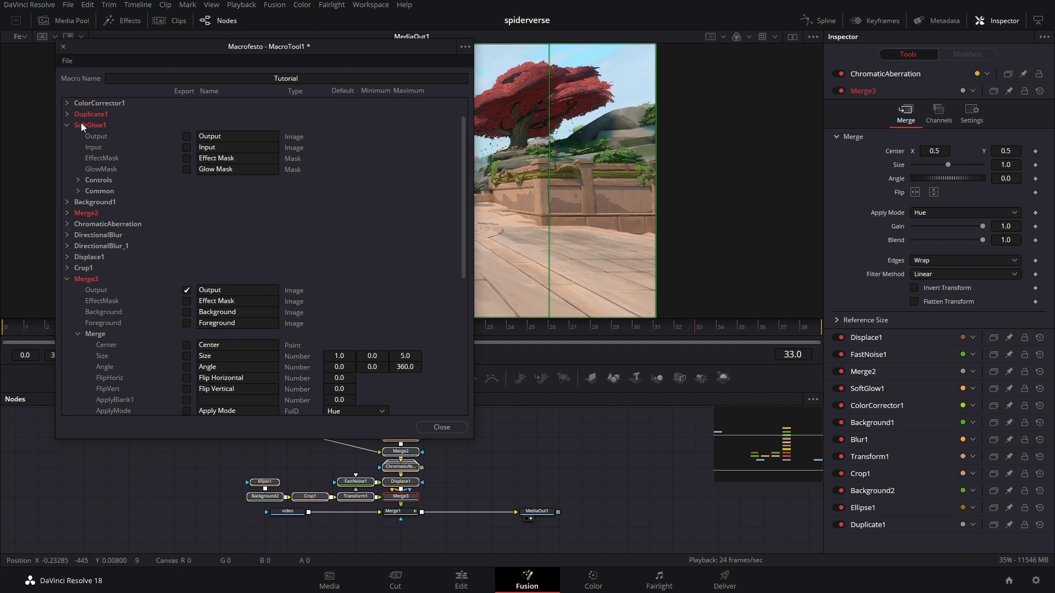
Export SoftGlow1's Lock X/Y and Glow Size and ColorCorrector1's WheelTintAngle1 control
left_click(66, 125)
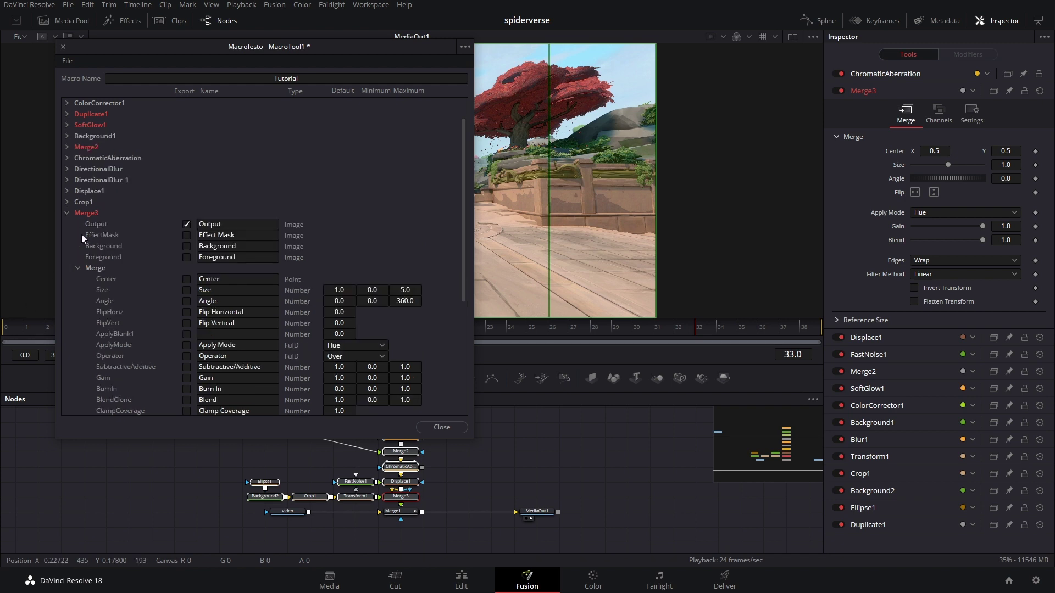
left_click(68, 213)
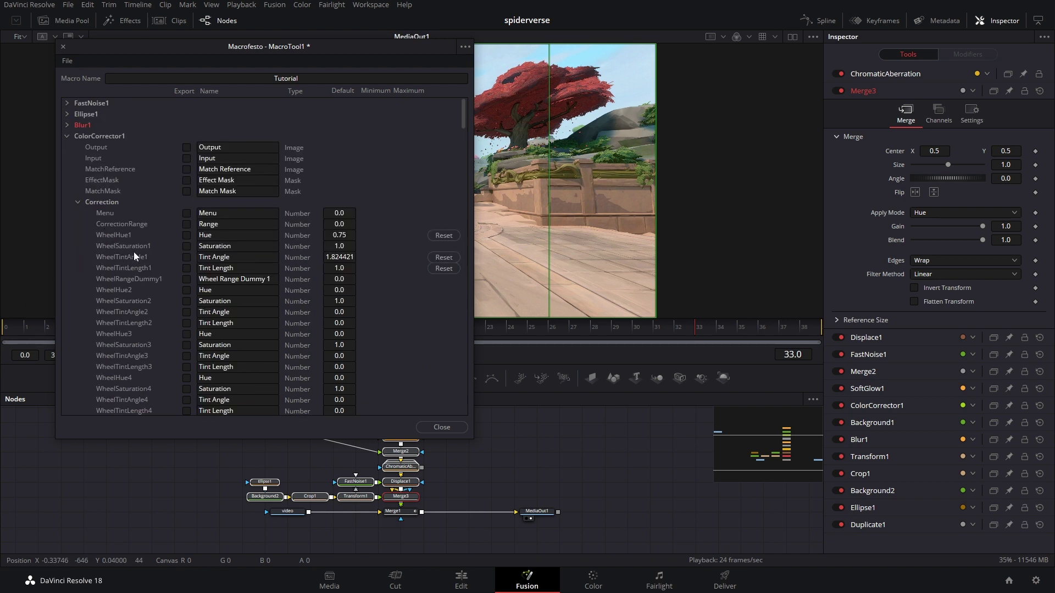
left_click(186, 257)
scroll(207, 296, "down", 1)
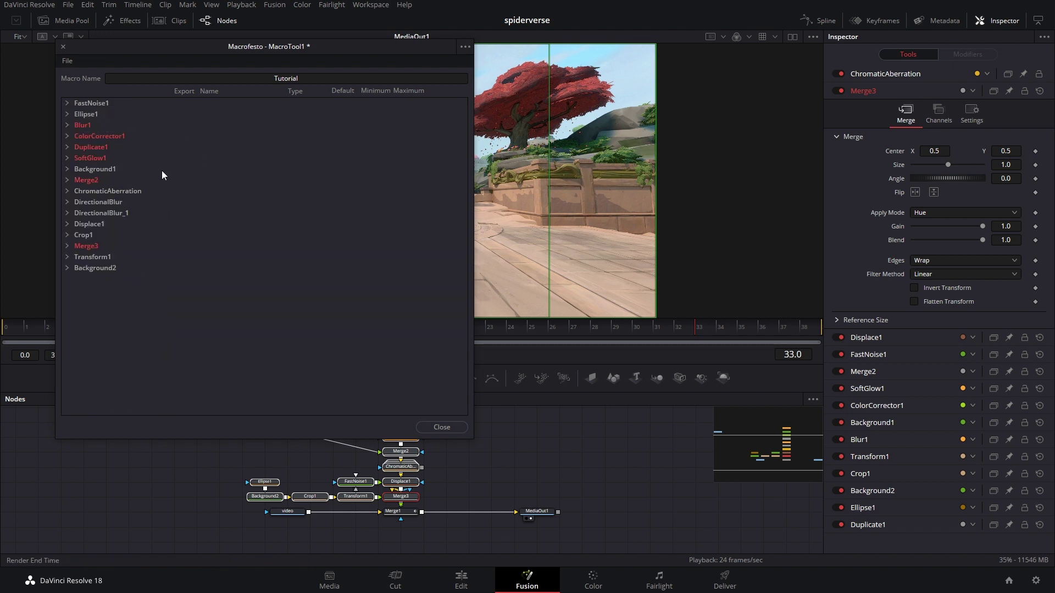
Save the macro as Tutorial.setting in the Fusion Macros folder
left_click(69, 63)
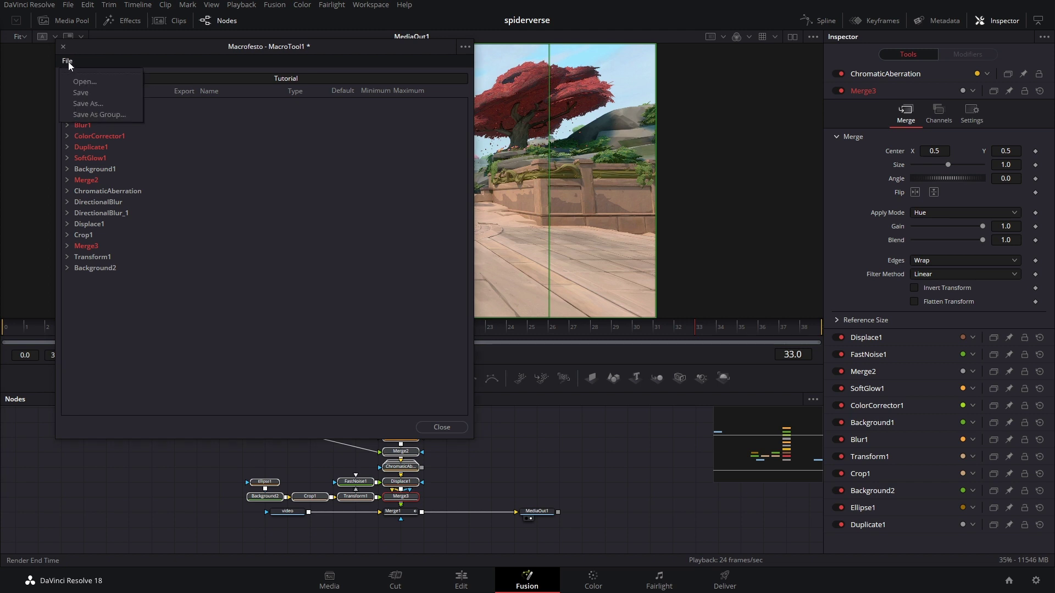
left_click(99, 110)
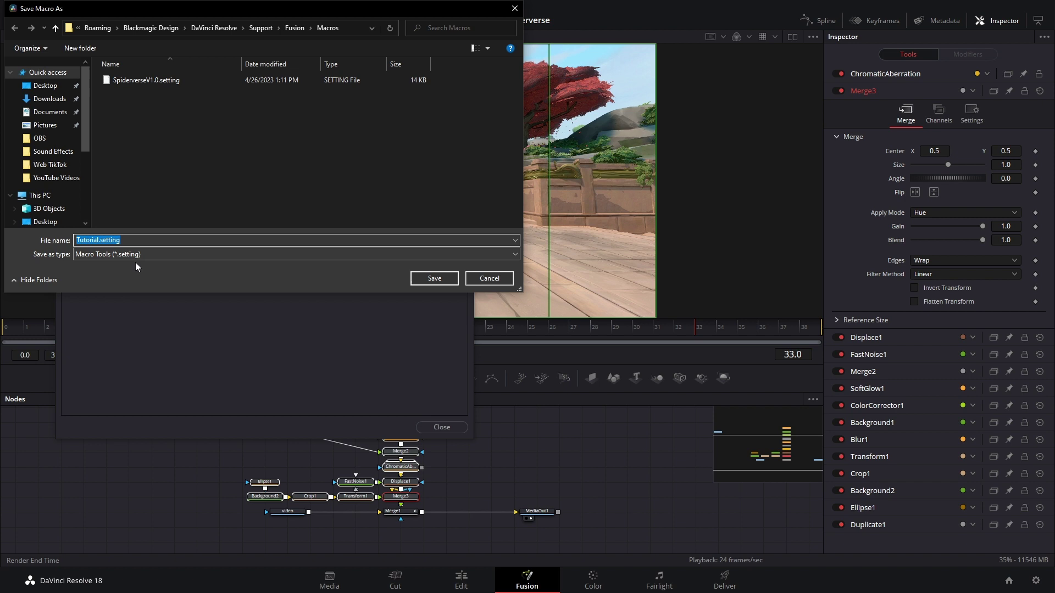
left_click(435, 278)
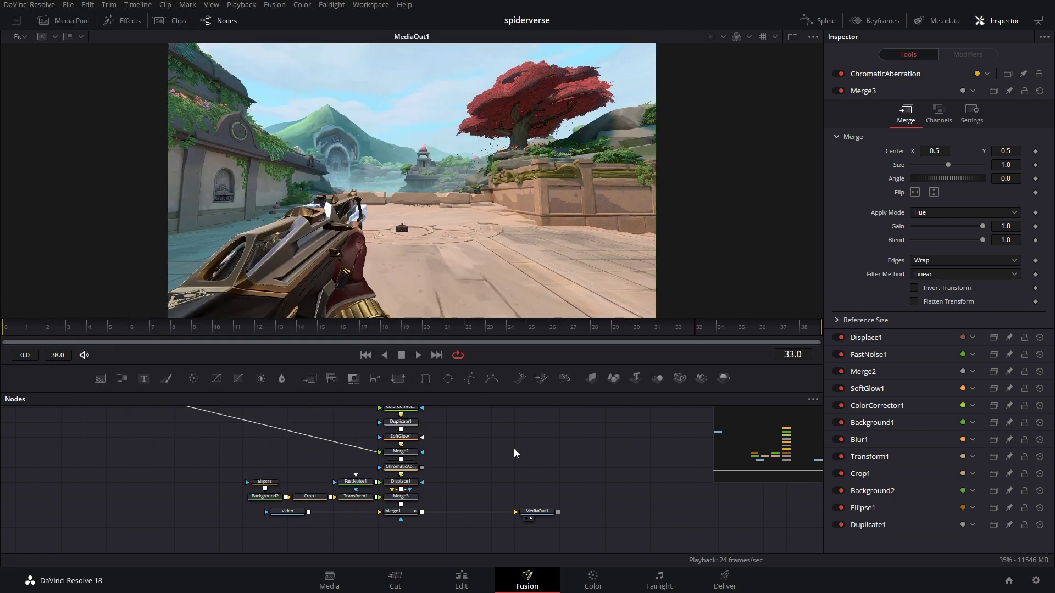
Search the tools for the saved Tutorial macro and add it to the node graph
key("shift+space")
type("displ")
key("BackSpace")
key("BackSpace")
key("BackSpace")
key("BackSpace")
key("BackSpace")
type("tu")
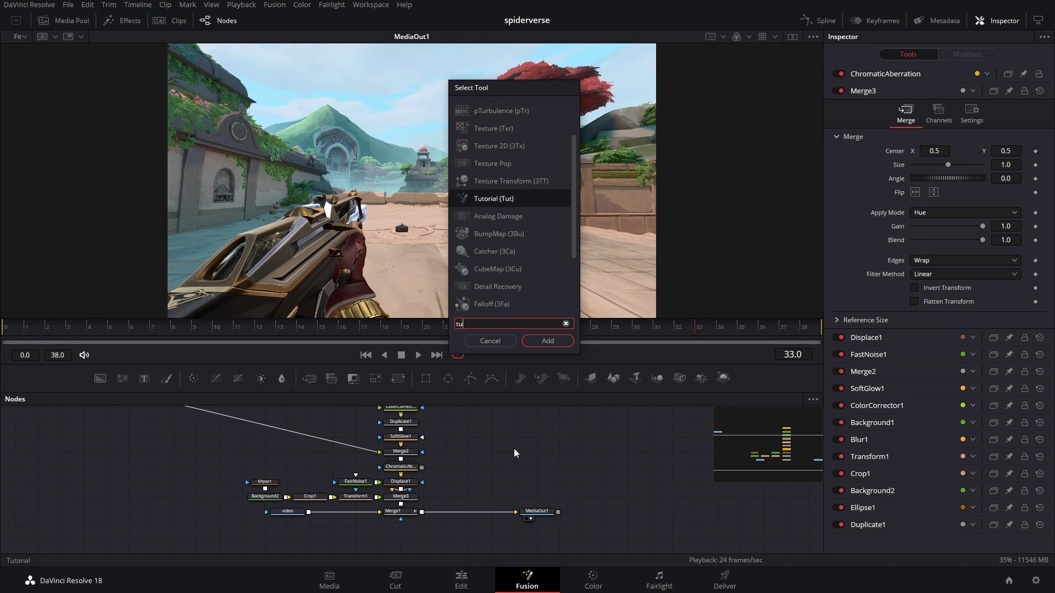
key("Return")
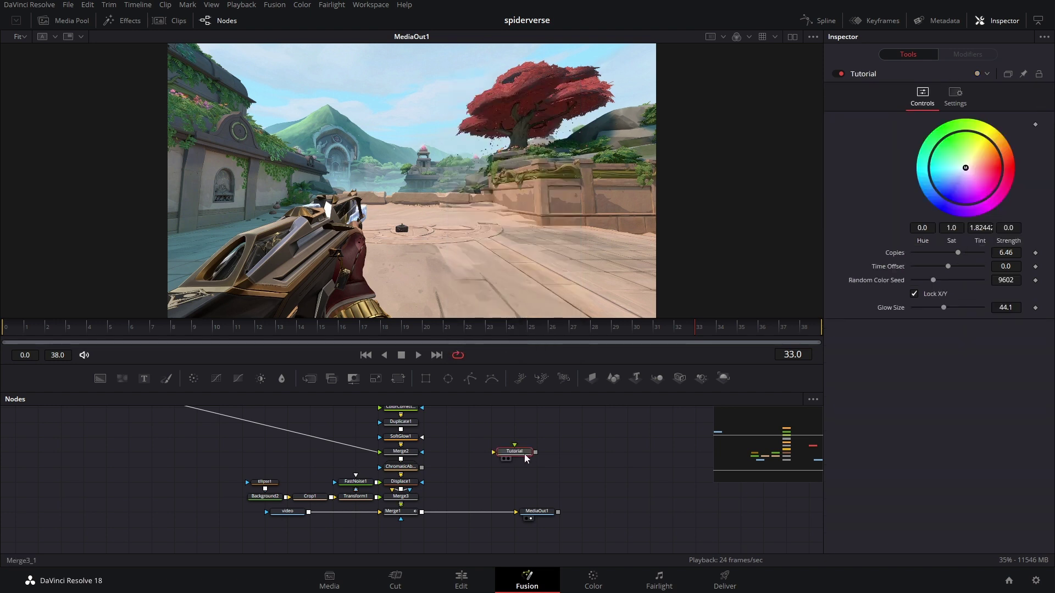
Connect roto to both Tutorial inputs and feed the Tutorial node's output into Merge1's foreground
mouse_move(520, 534)
left_mouse_down()
mouse_move(462, 556)
mouse_move(529, 531)
left_mouse_up()
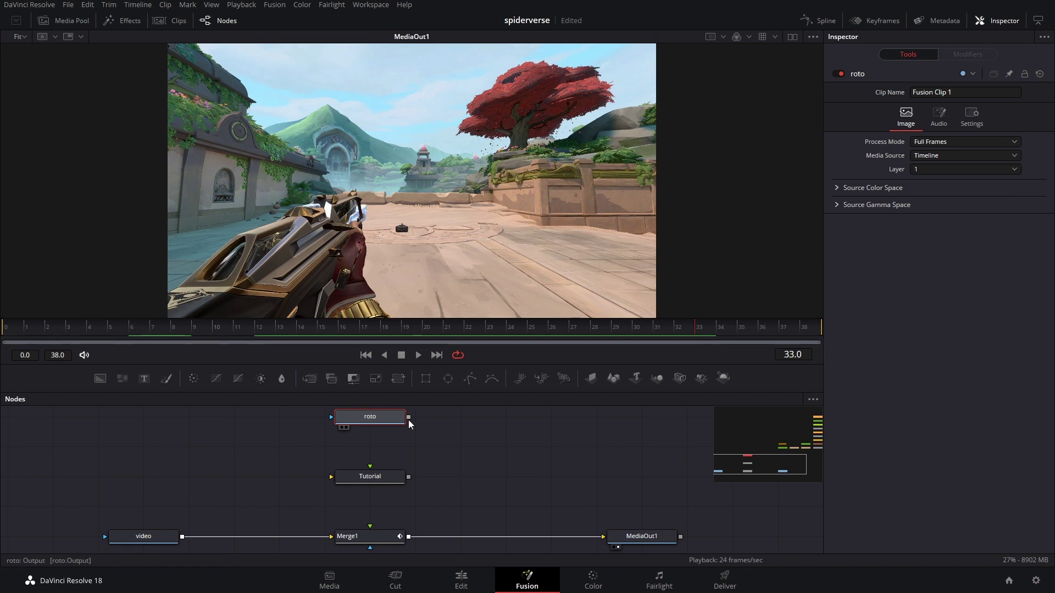
left_click_drag(408, 419, 331, 477)
left_click_drag(370, 429, 333, 477)
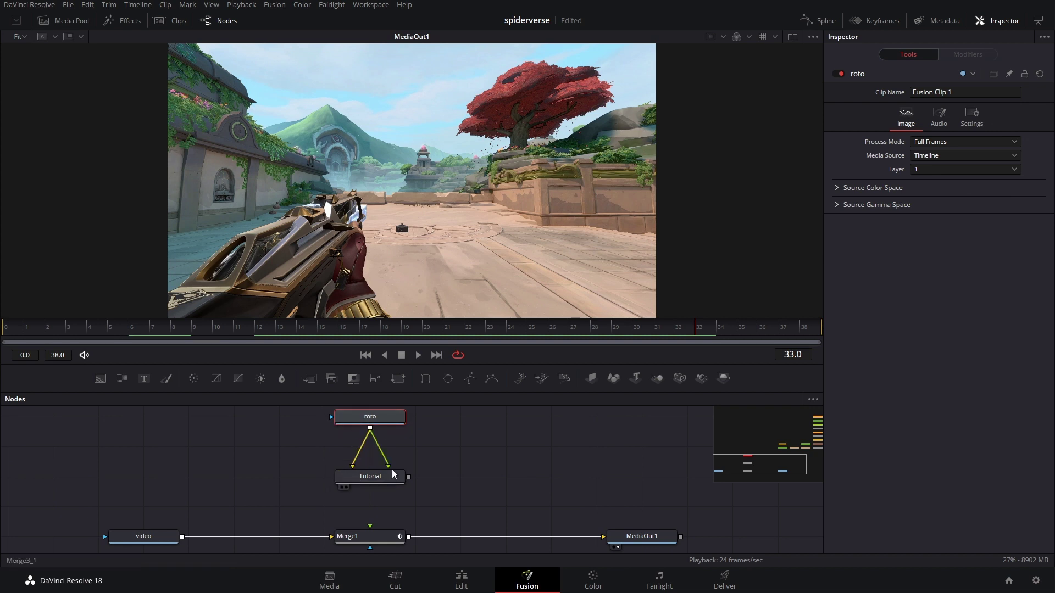
left_click_drag(408, 476, 369, 527)
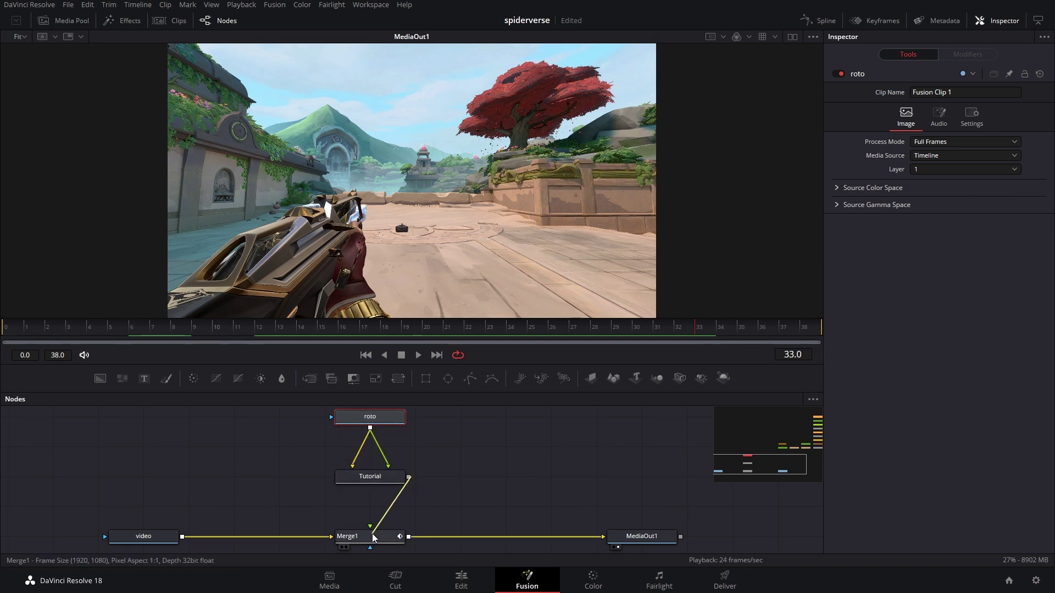
At frame 24, set the Tutorial node's Time Offset to about -0.55
left_click(660, 539)
left_click_drag(440, 330, 446, 330)
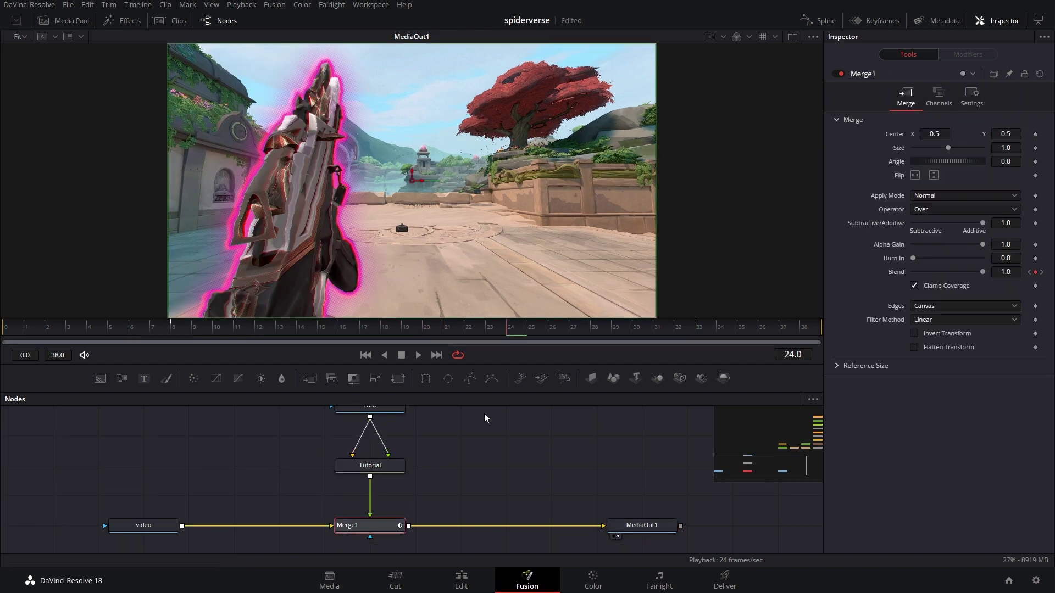
left_click(373, 465)
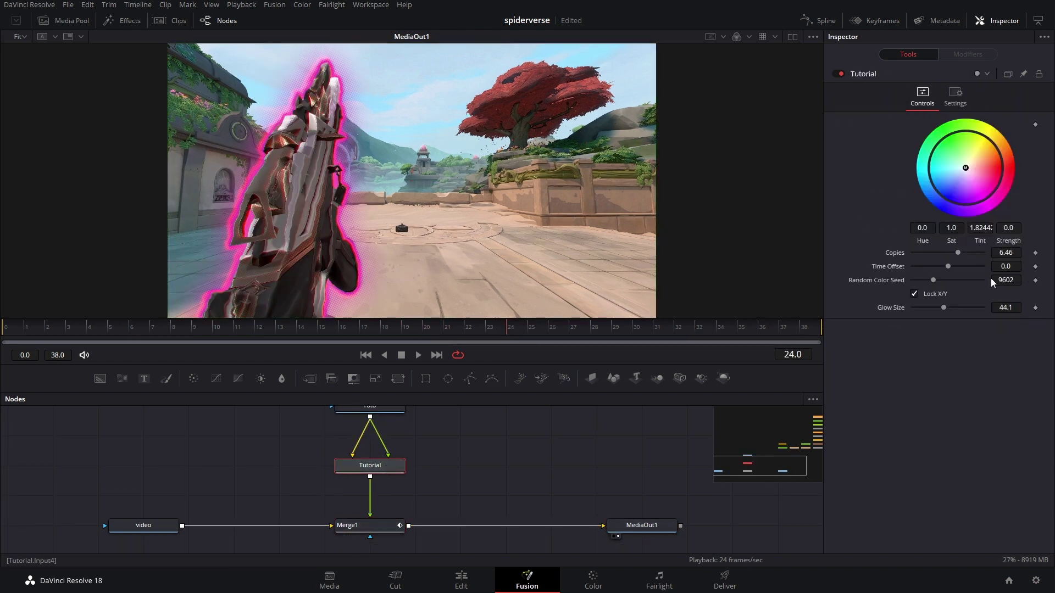
left_click_drag(947, 265, 944, 266)
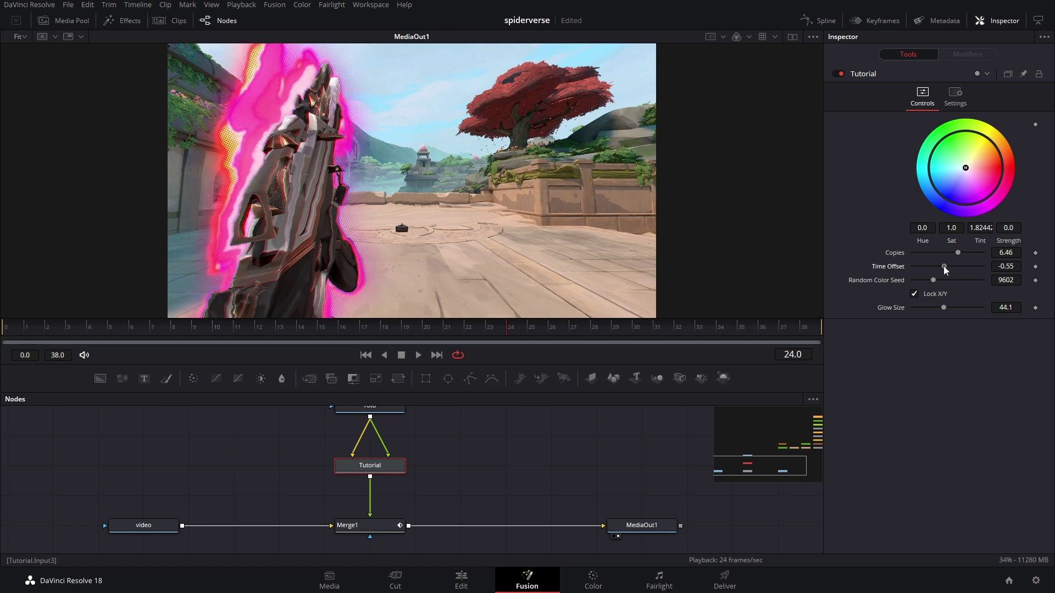
Keyframe the Tutorial node's Time Offset to 0 at frame 33, in line with Merge1's Blend keyframe
left_click(360, 525)
left_click_drag(647, 332, 698, 327)
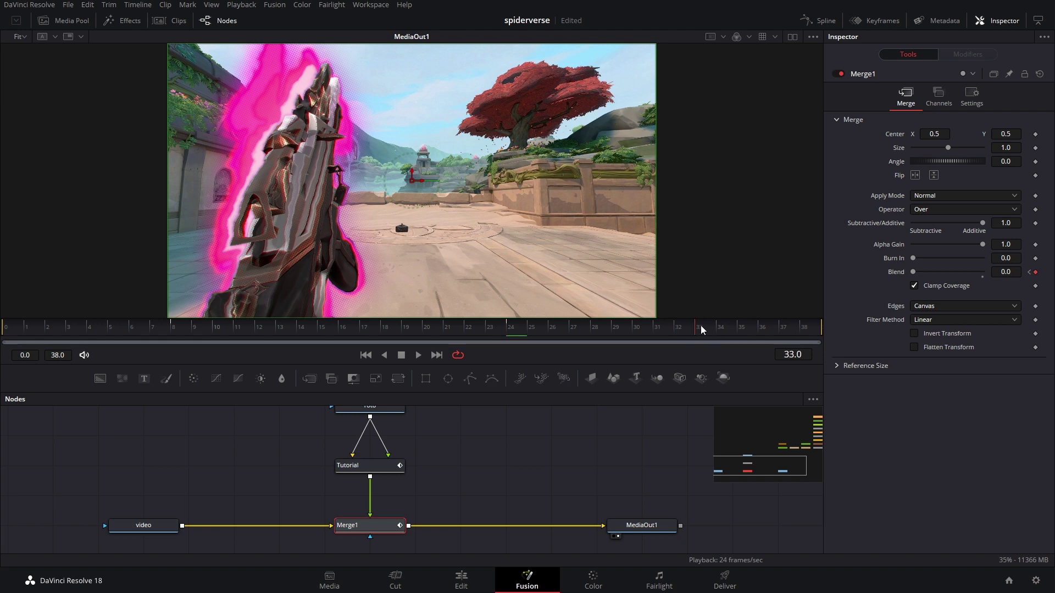
left_click(383, 470)
left_click(948, 268)
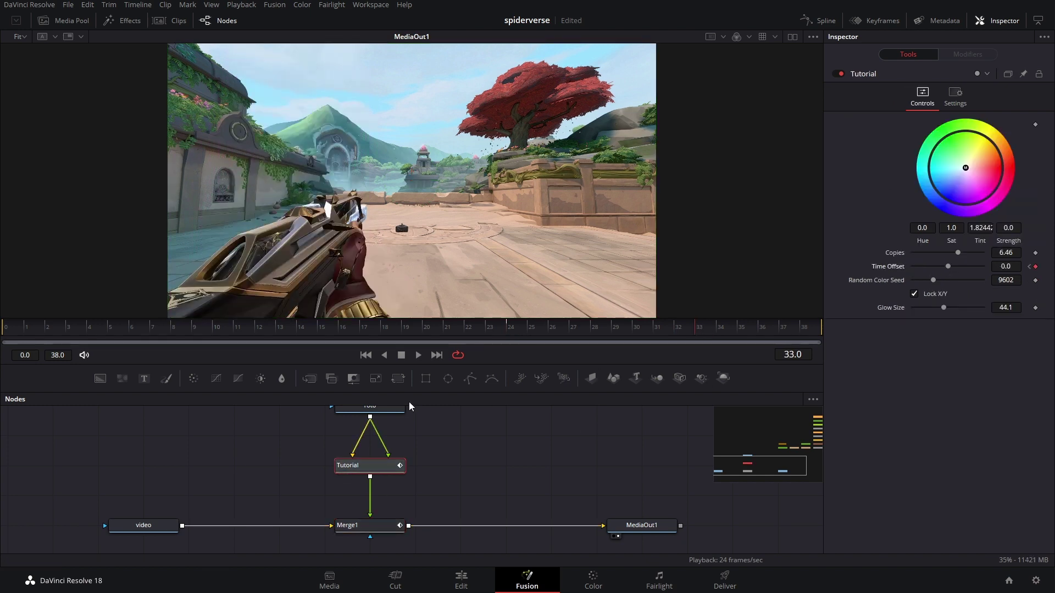
Check Merge1's animation at frame 8 and add a Time Offset keyframe to the Tutorial node at that frame
left_click(358, 524)
left_click(177, 328)
left_click(371, 465)
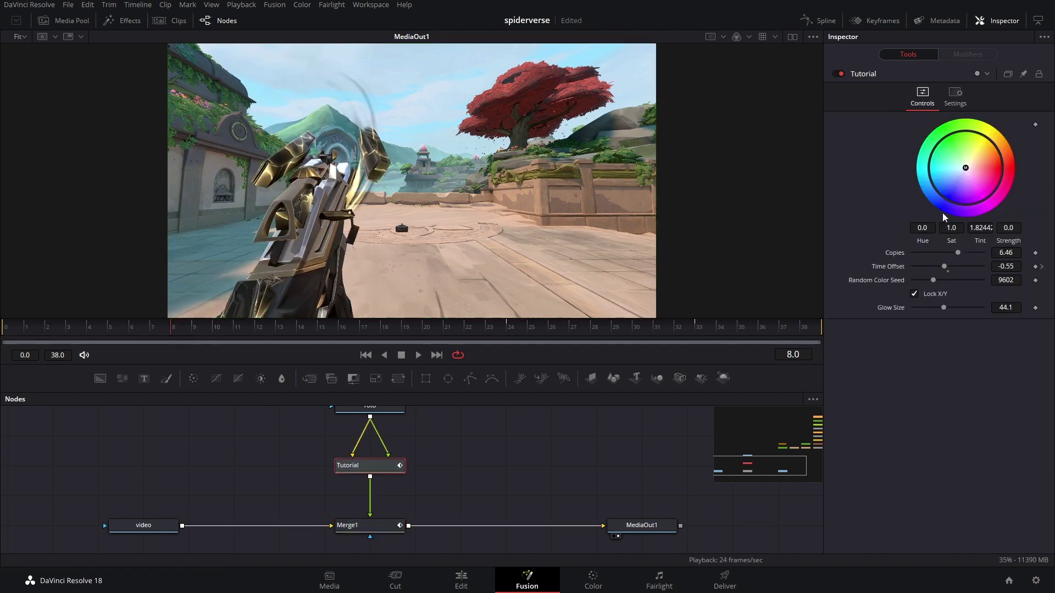
Scrub to about frame 25 and change the Tutorial node's glow tint to about -5.19
left_click(489, 332)
left_click_drag(486, 334, 536, 331)
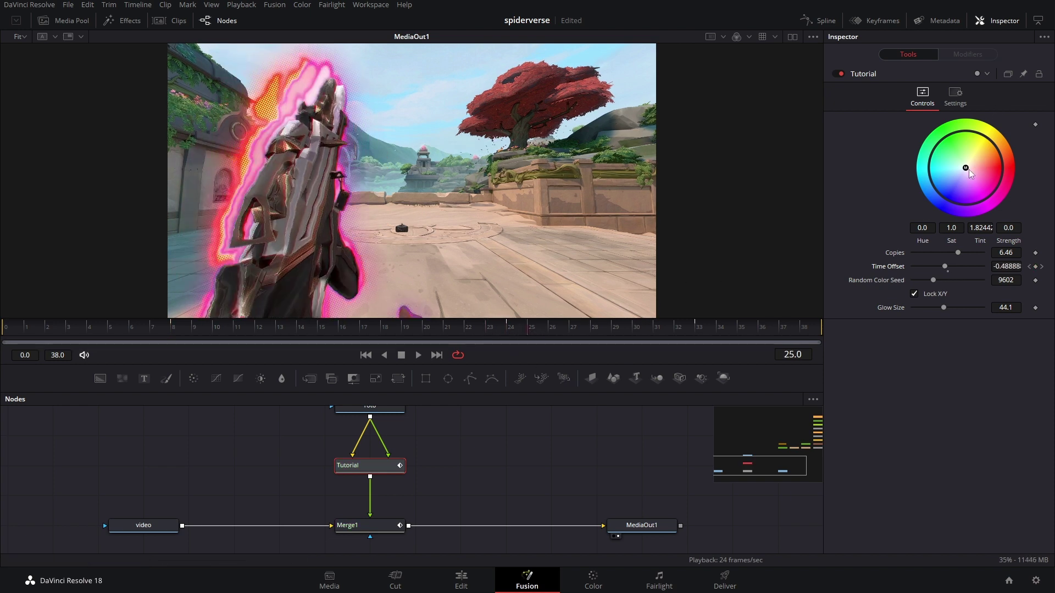
left_click_drag(969, 171, 969, 140)
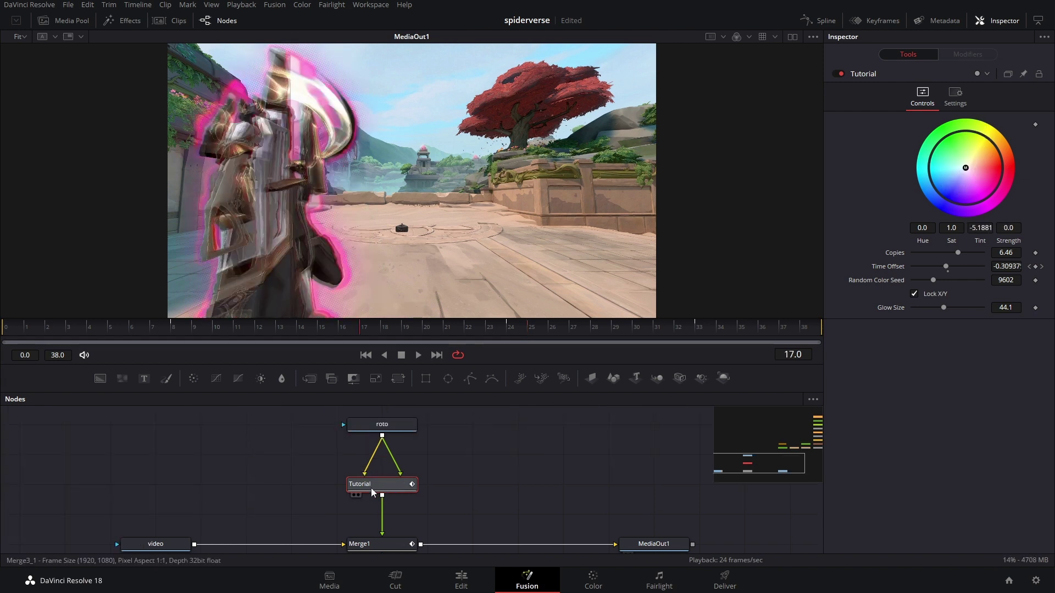
Check the available macros for Tutorial and locate Tutorial.setting in the Fusion Macros folder
right_click(372, 492)
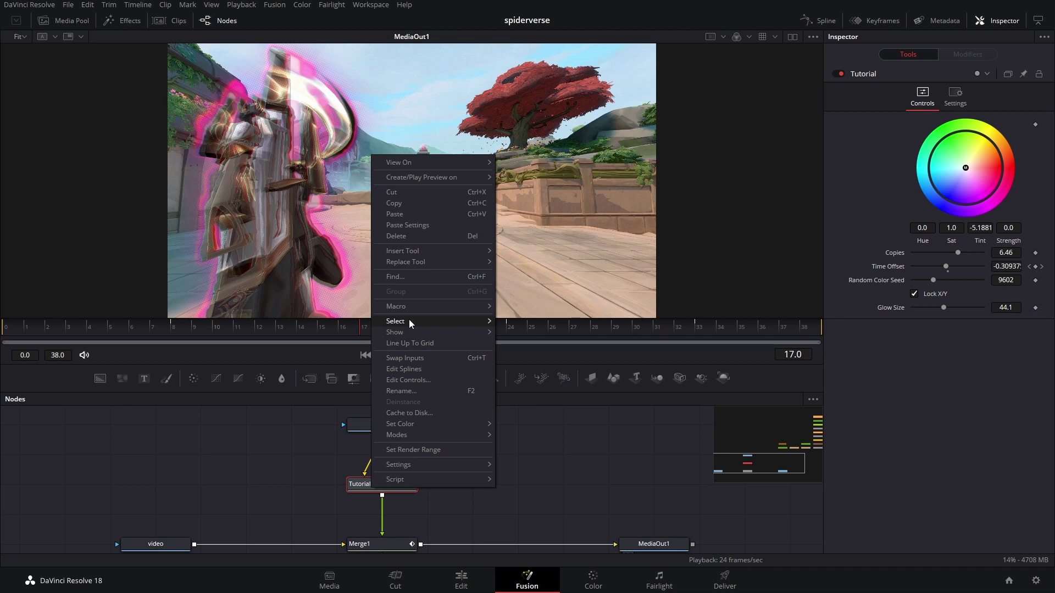
mouse_move(444, 307)
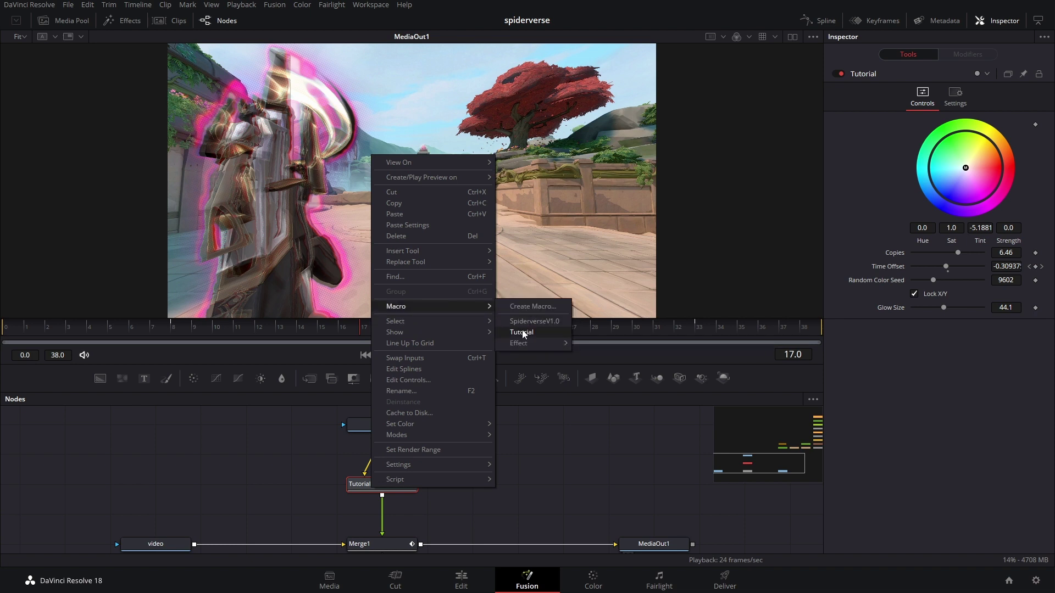
left_click(522, 332)
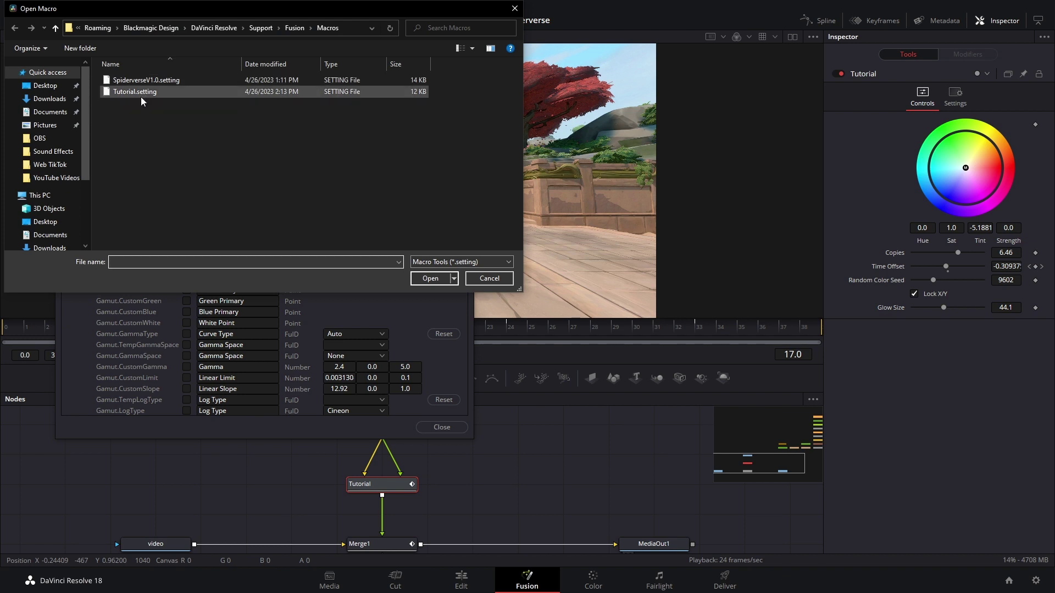
left_click(139, 92)
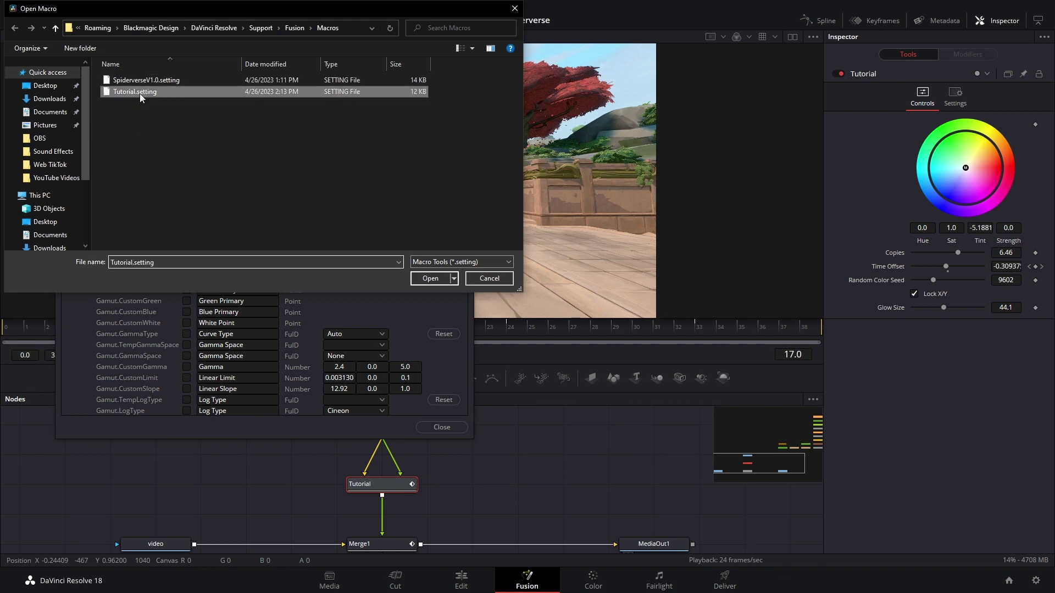
double_click(140, 92)
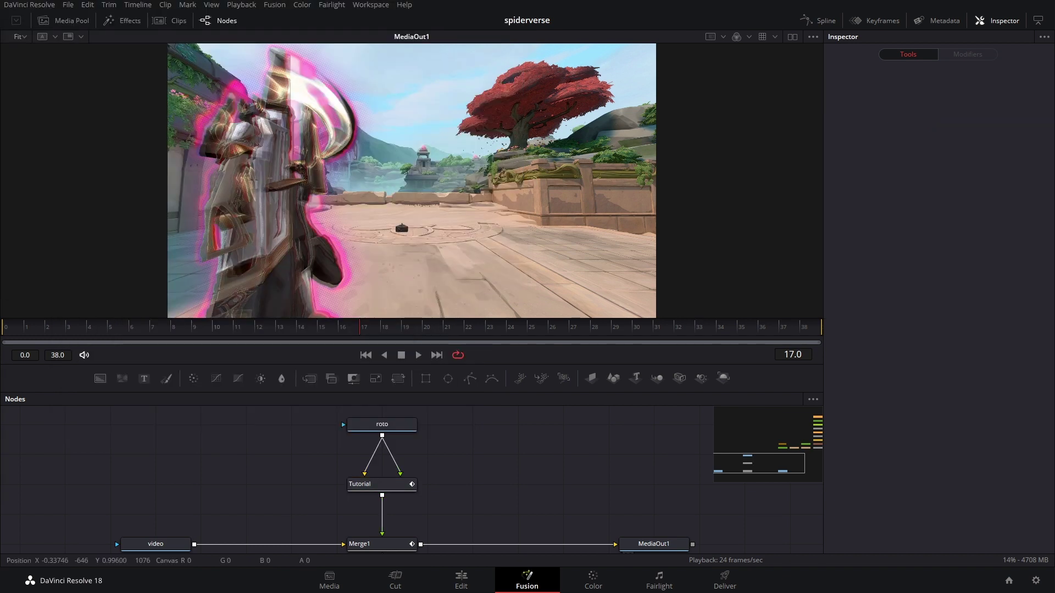
Switch to File Explorer and add Tutorial.setting from the Spiderverse folder to the Fusion node graph beside the Tutorial node
key("alt+Tab")
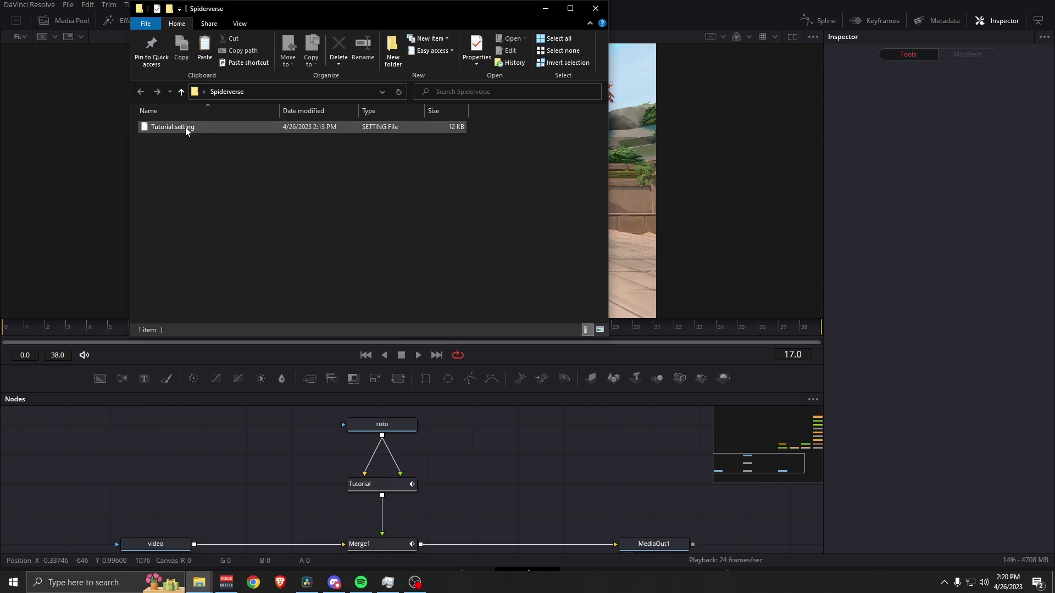
left_click_drag(194, 129, 257, 481)
left_click(176, 490)
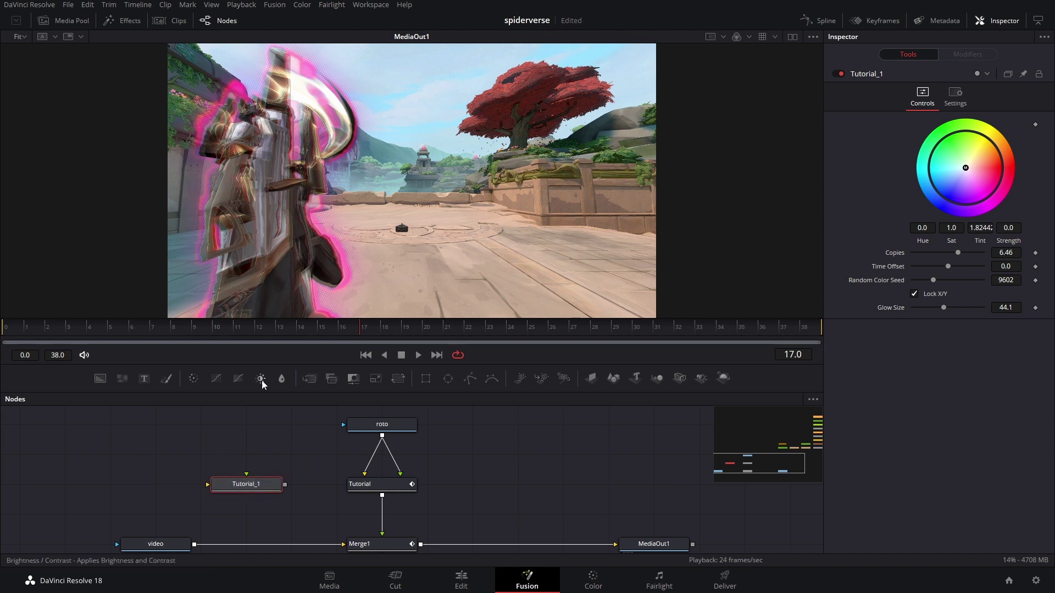
Start creating a macro from the Tutorial_1 node and bring up the options for saving it
right_click(250, 488)
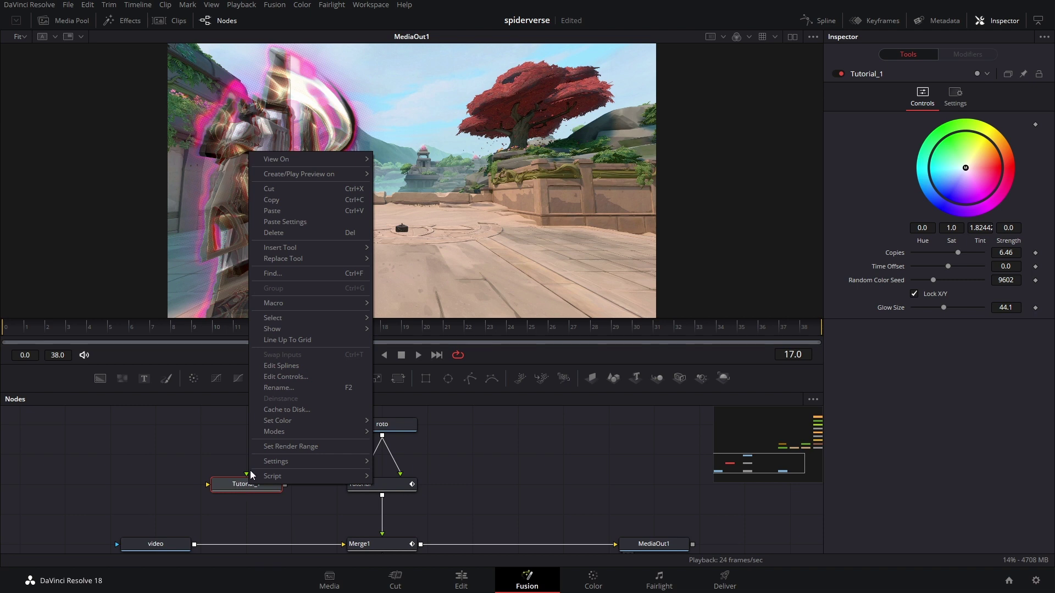
mouse_move(307, 302)
left_click(396, 305)
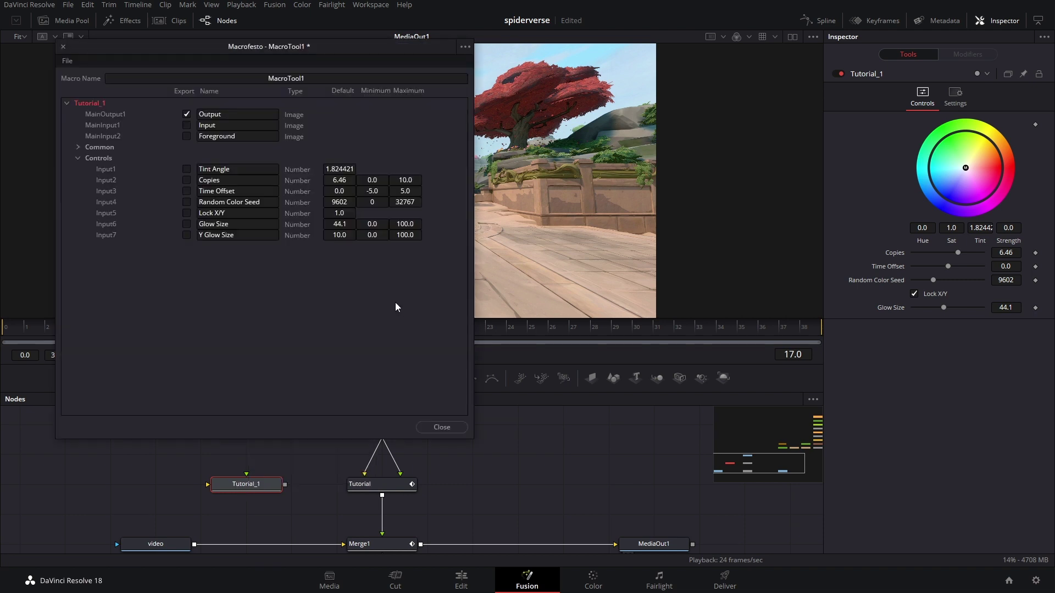
left_click(65, 60)
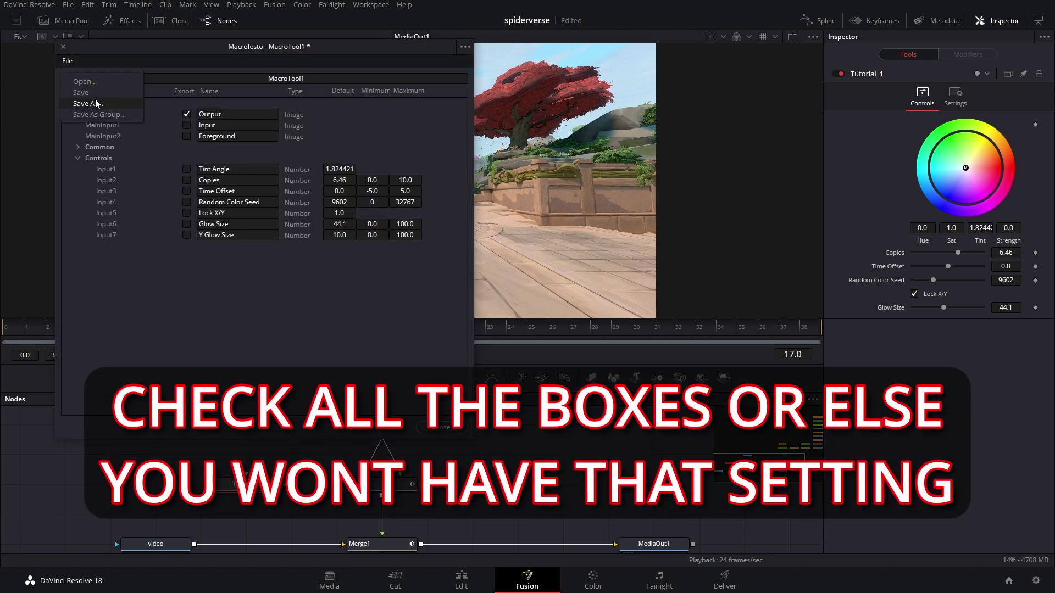